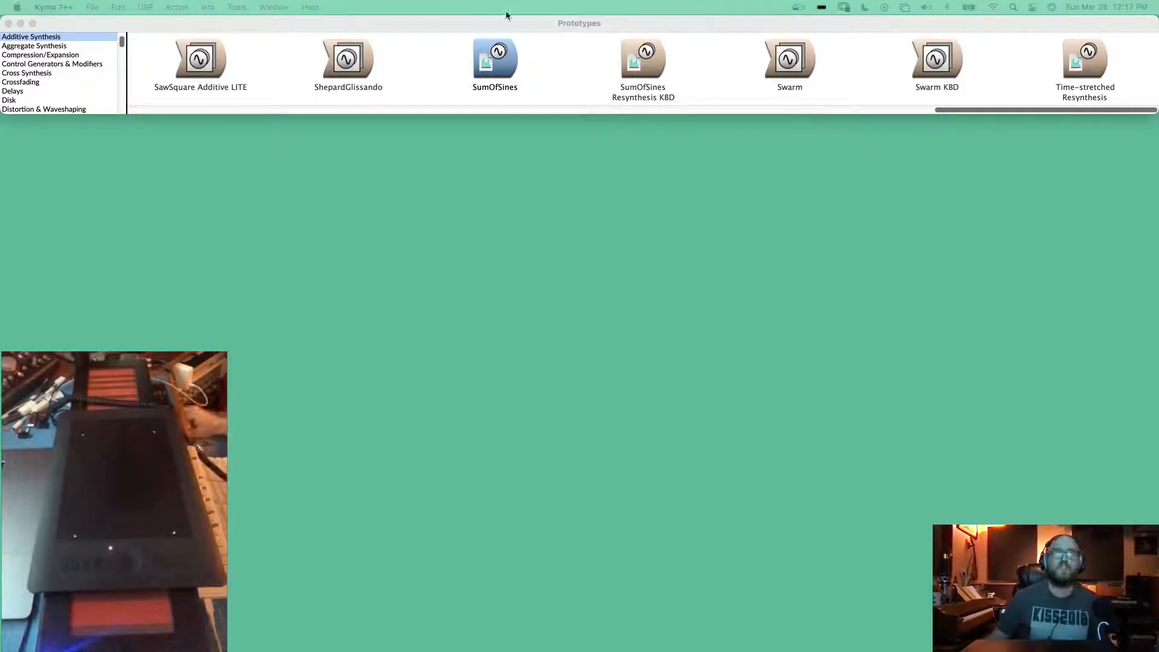
# - Open the SumOfSines prototype for editing in its own Sound window and enlarge the window to show more parameters
pyautogui.click(500, 67)
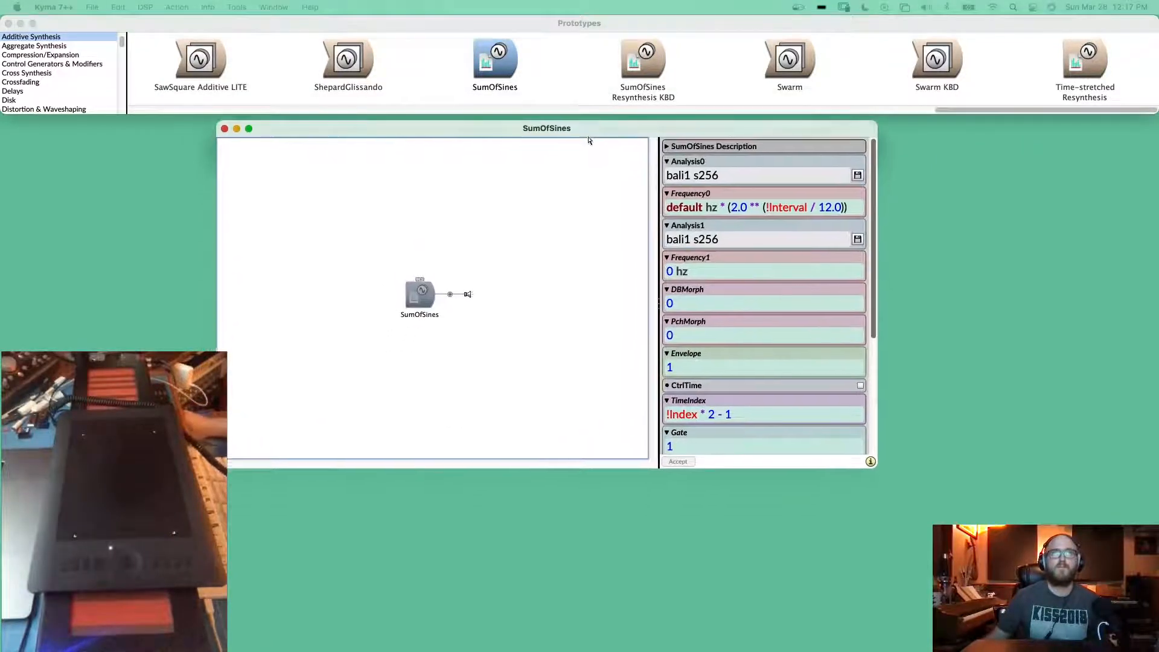
pyautogui.moveTo(498, 126); pyautogui.dragTo(514, 125)
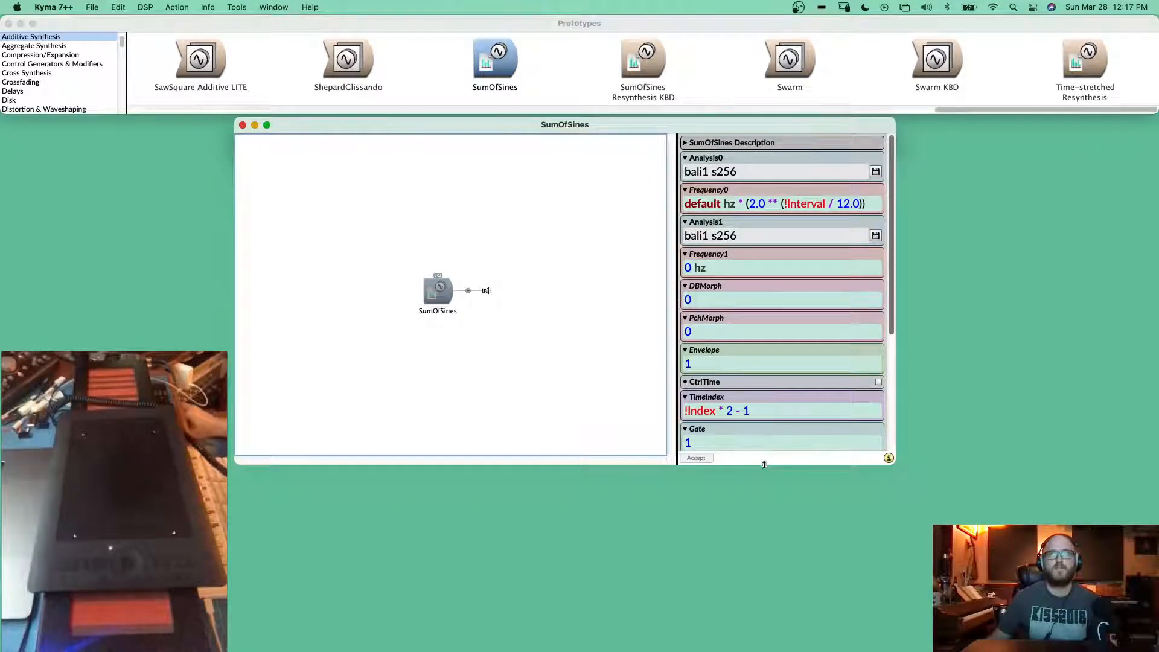
pyautogui.moveTo(765, 466); pyautogui.dragTo(768, 623)
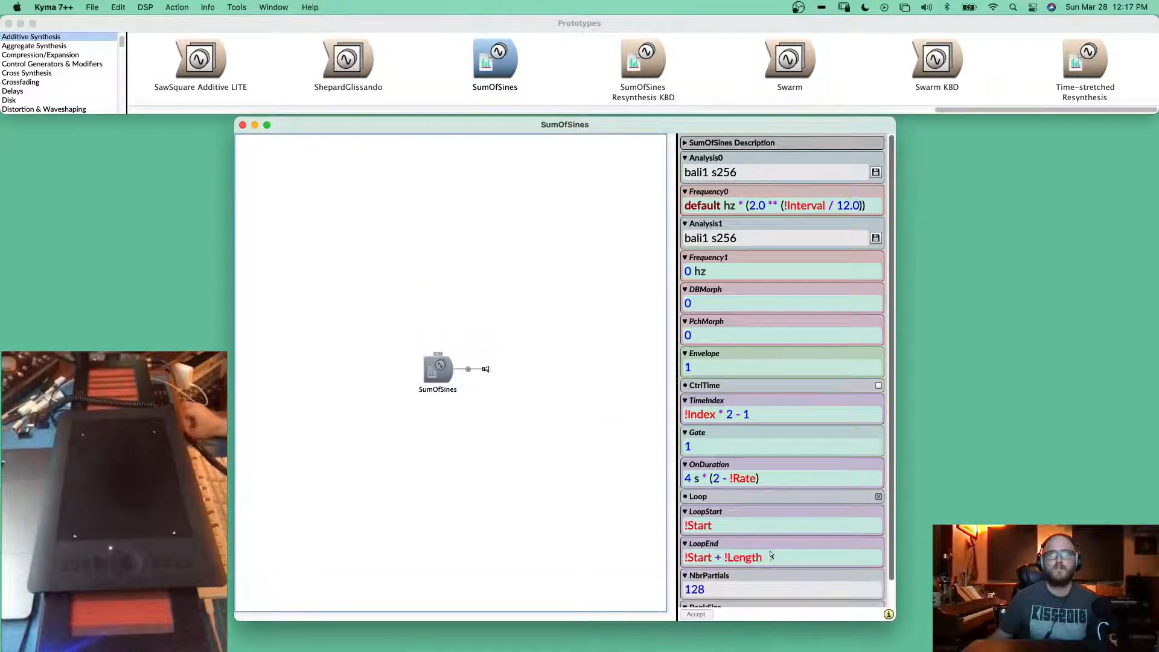
# - Load Tutorial CMorph h.spc as the Analysis0 spectrum and inspect it in the spectrum editor
pyautogui.click(876, 173)
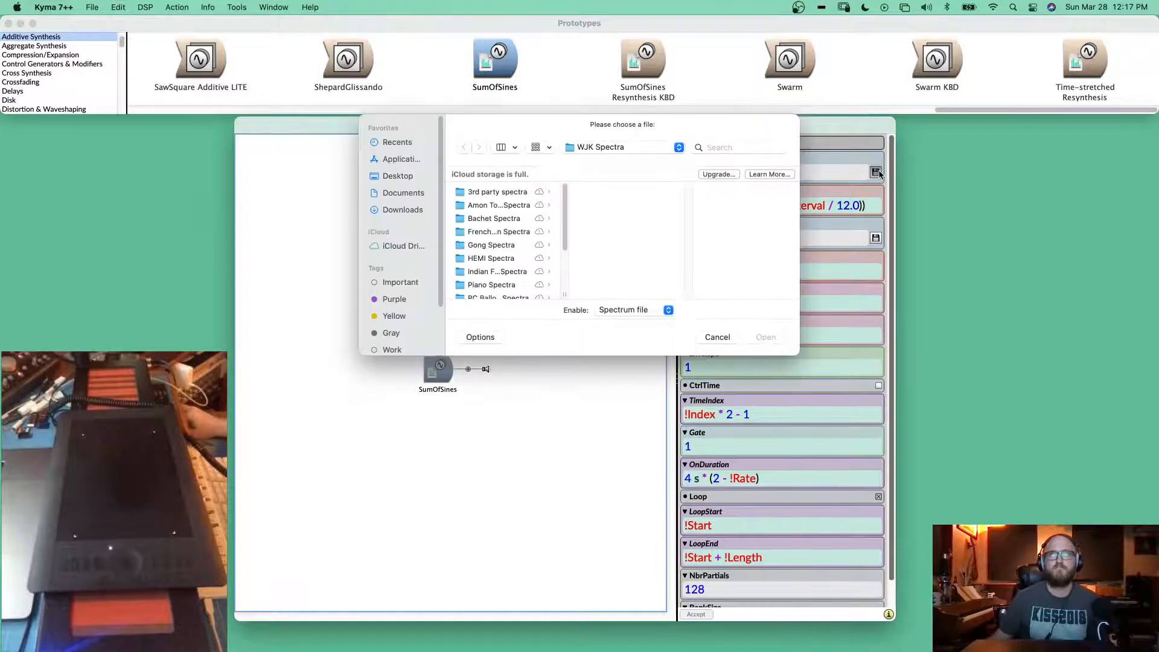
pyautogui.moveTo(800, 352); pyautogui.dragTo(937, 503)
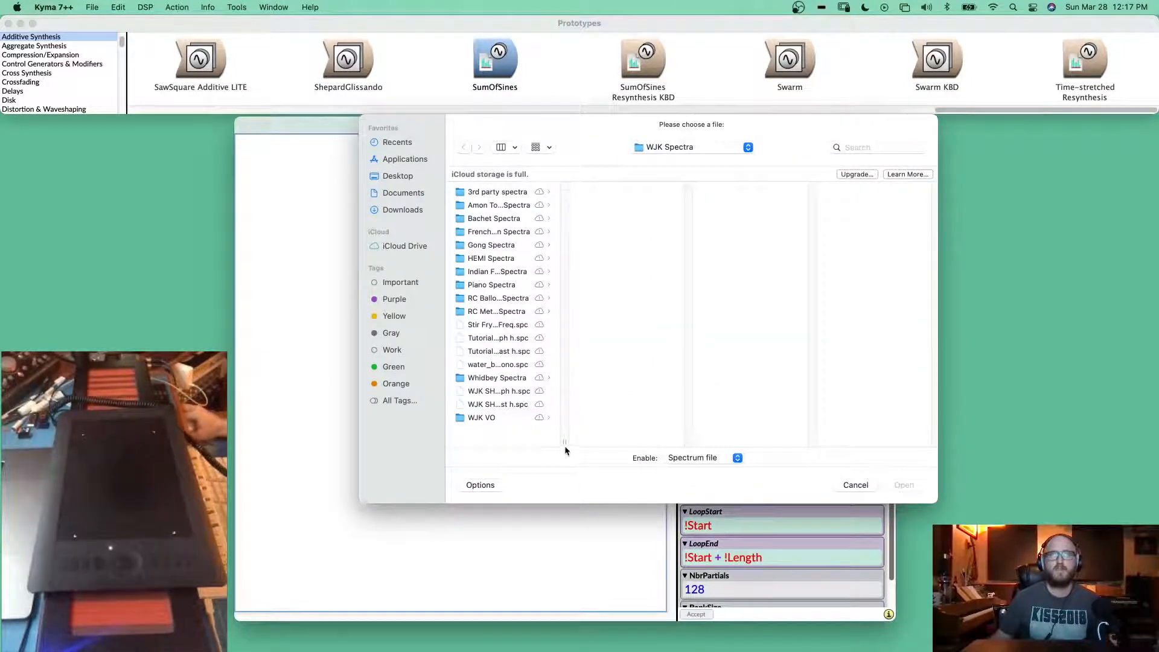
pyautogui.moveTo(564, 446); pyautogui.dragTo(632, 447)
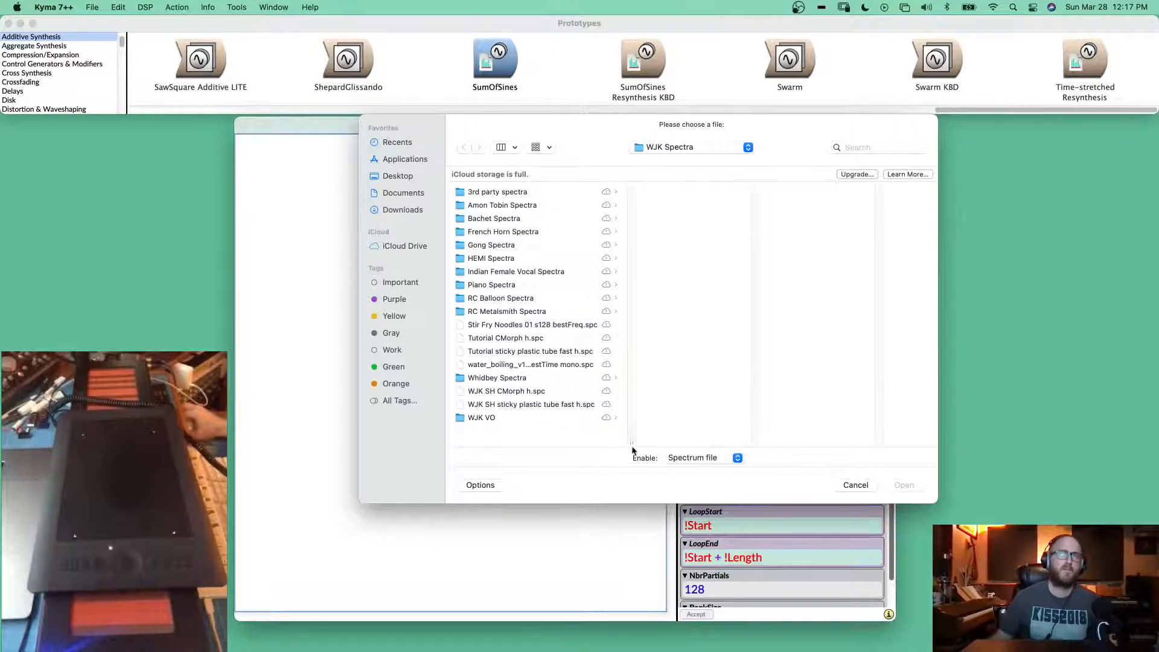
pyautogui.click(530, 340)
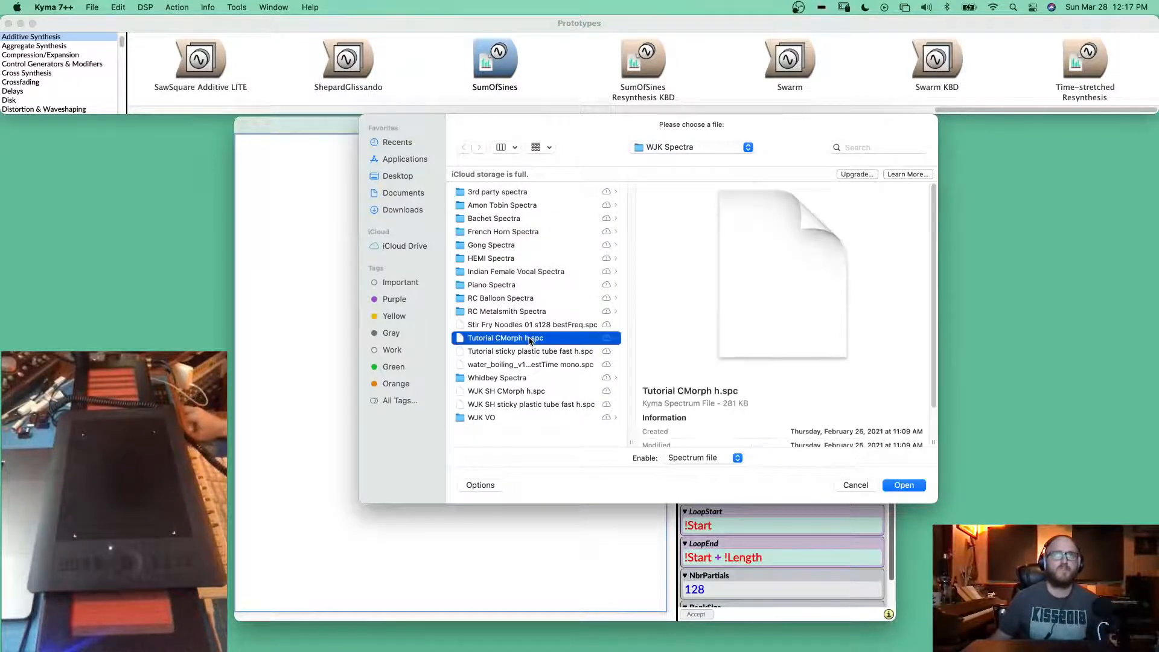
pyautogui.click(896, 486)
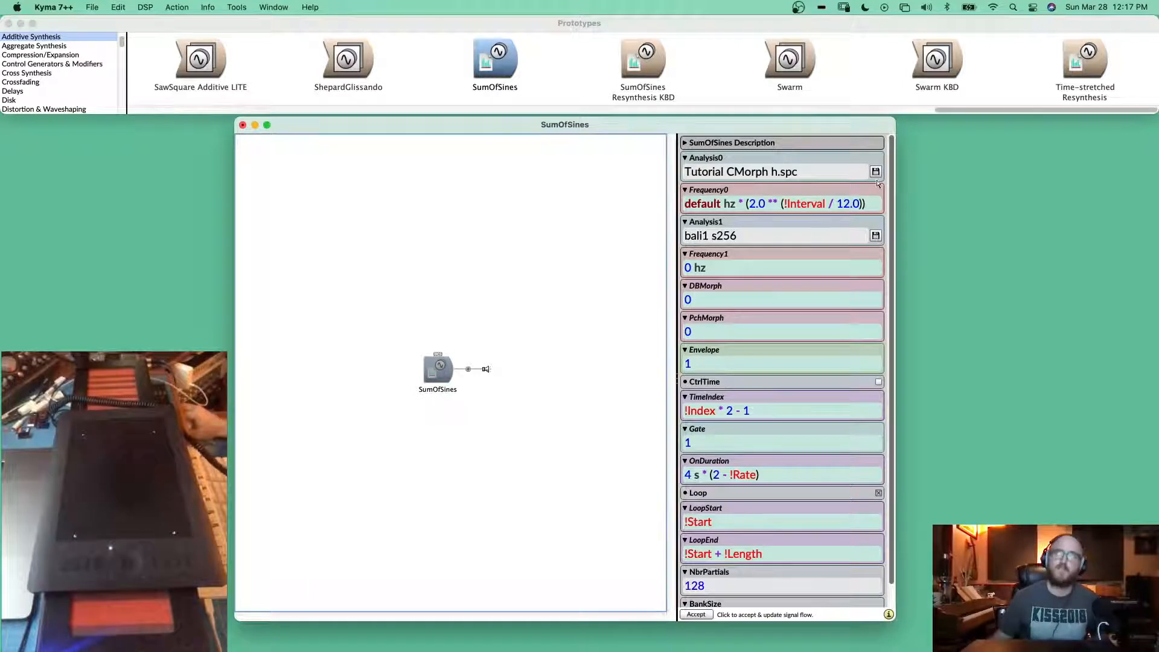
pyautogui.click(874, 172)
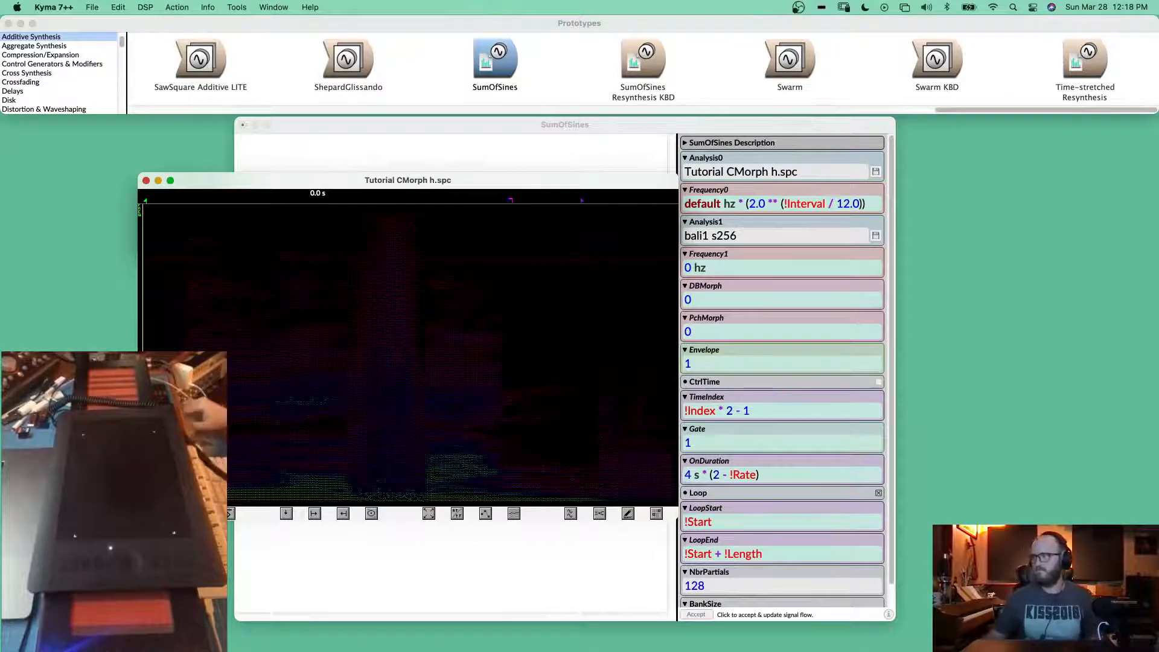
pyautogui.click(146, 181)
# - Load Tutorial sticky plastic tube fast h.spc from the WJK Spectra folder as the Analysis1 spectrum
pyautogui.click(876, 237)
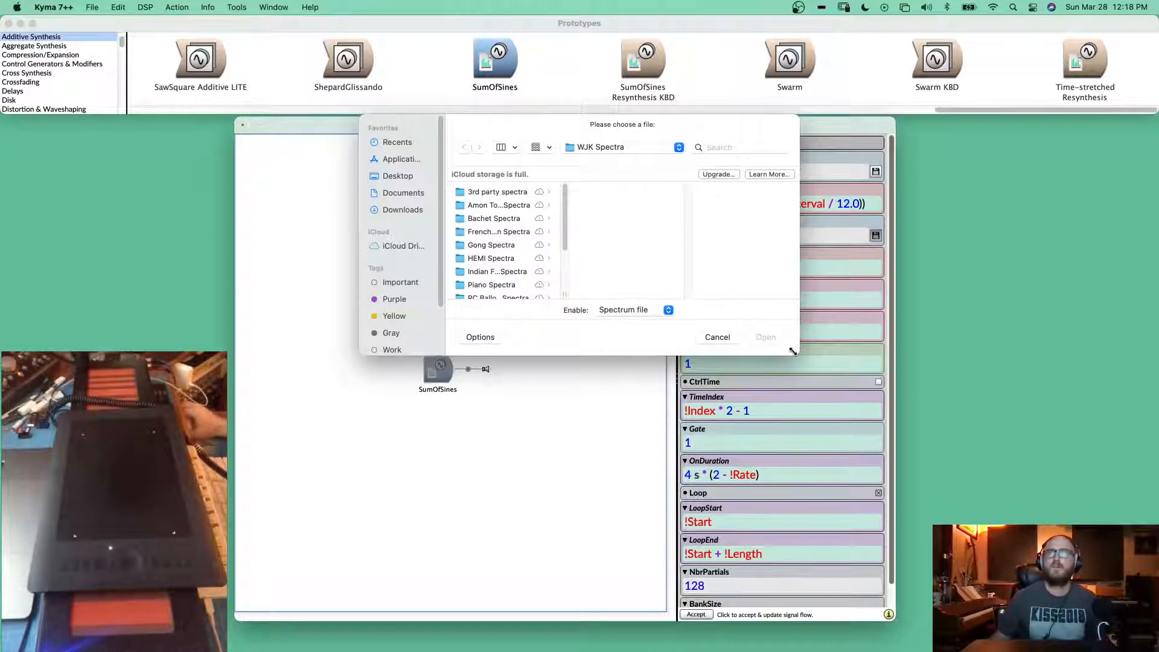
pyautogui.moveTo(793, 352); pyautogui.dragTo(958, 581)
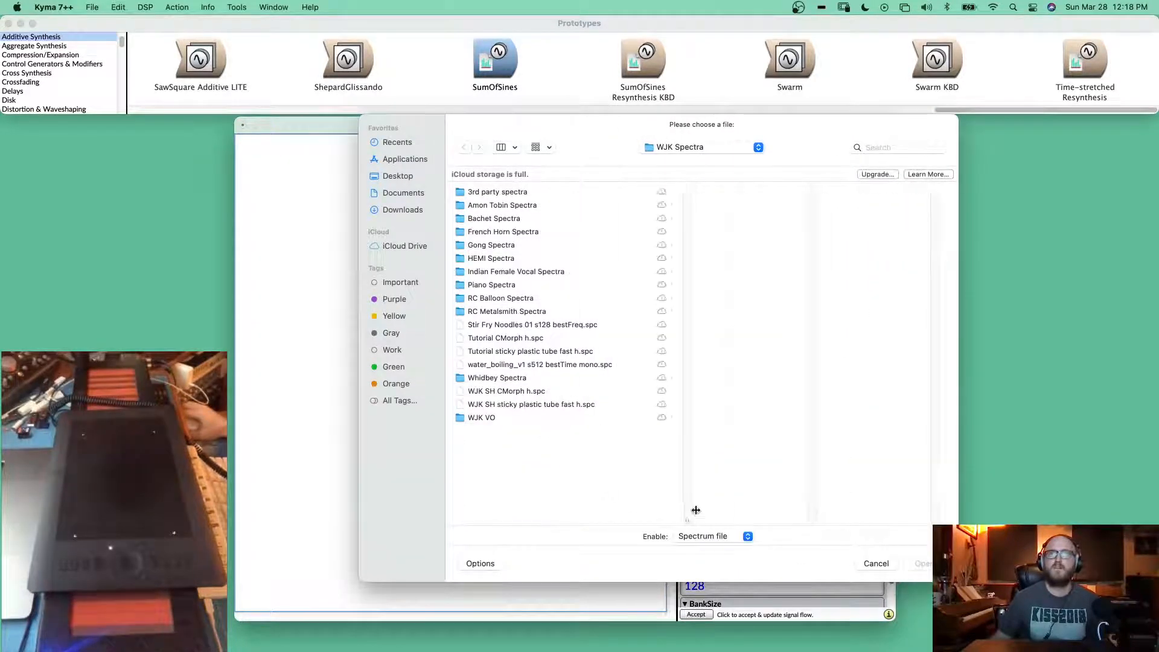
pyautogui.moveTo(696, 510); pyautogui.dragTo(747, 506)
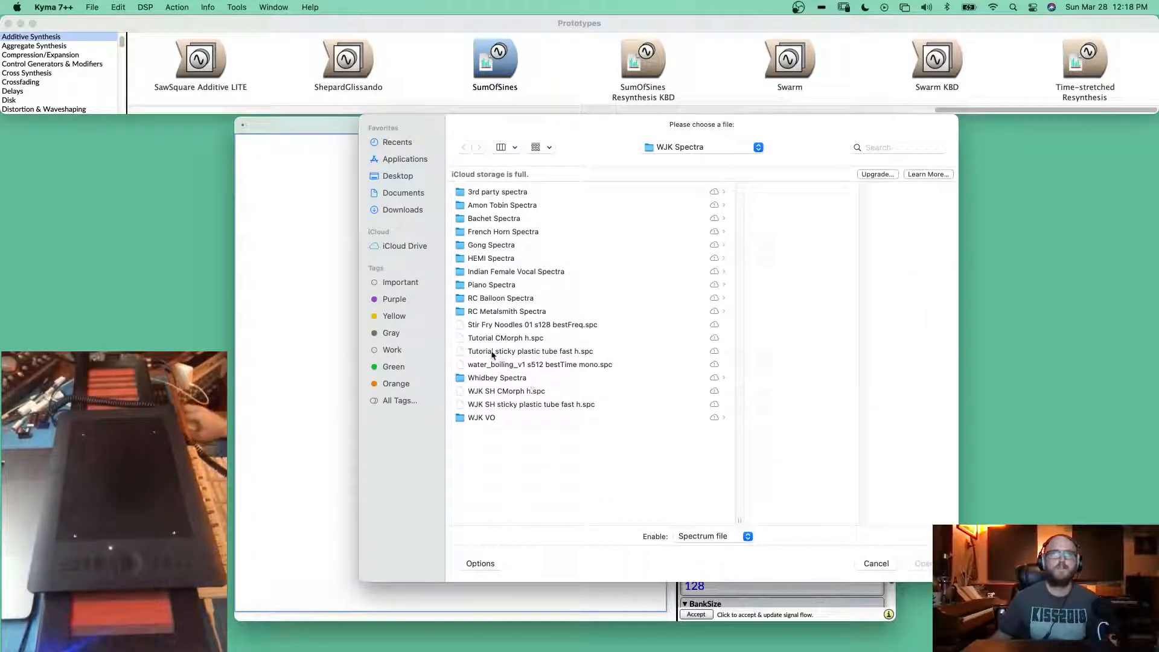
pyautogui.click(534, 353)
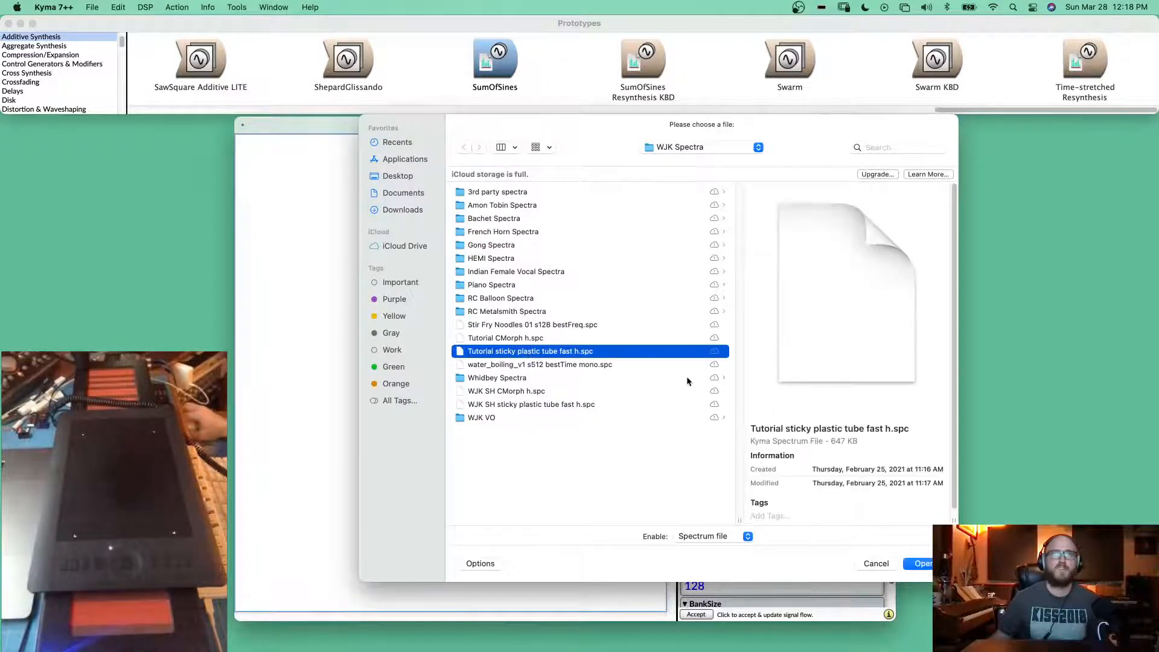
pyautogui.press('Return')
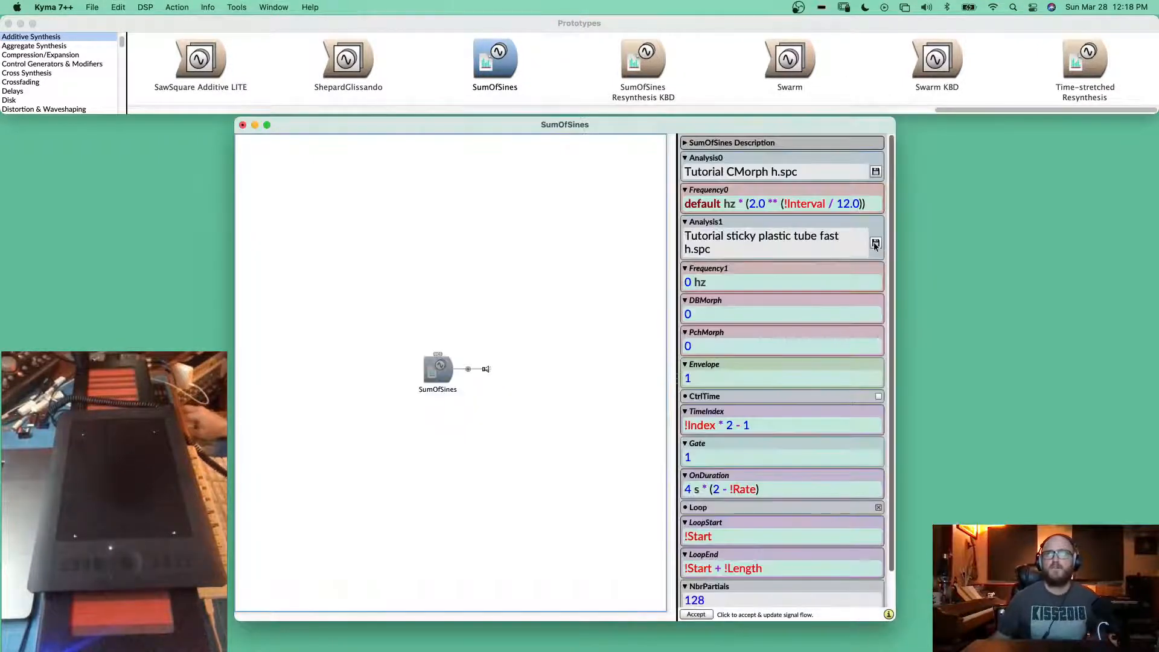
# - Inspect the Analysis1 spectrum in the spectrum editor and close it again
pyautogui.click(875, 244)
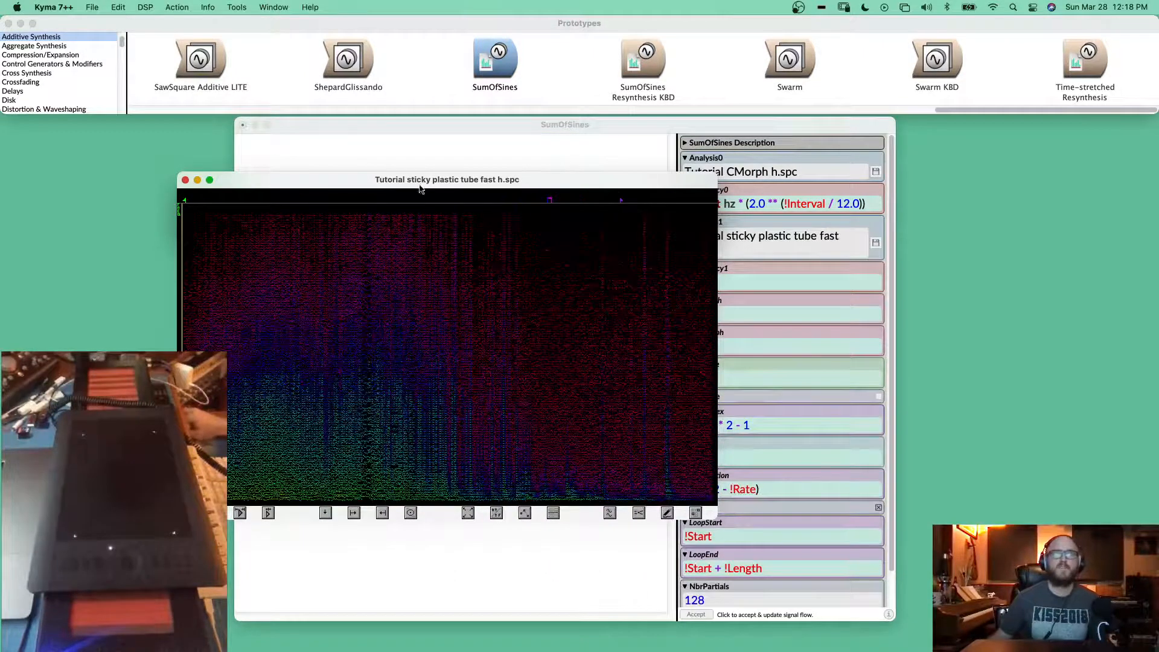
pyautogui.moveTo(422, 180); pyautogui.dragTo(581, 185)
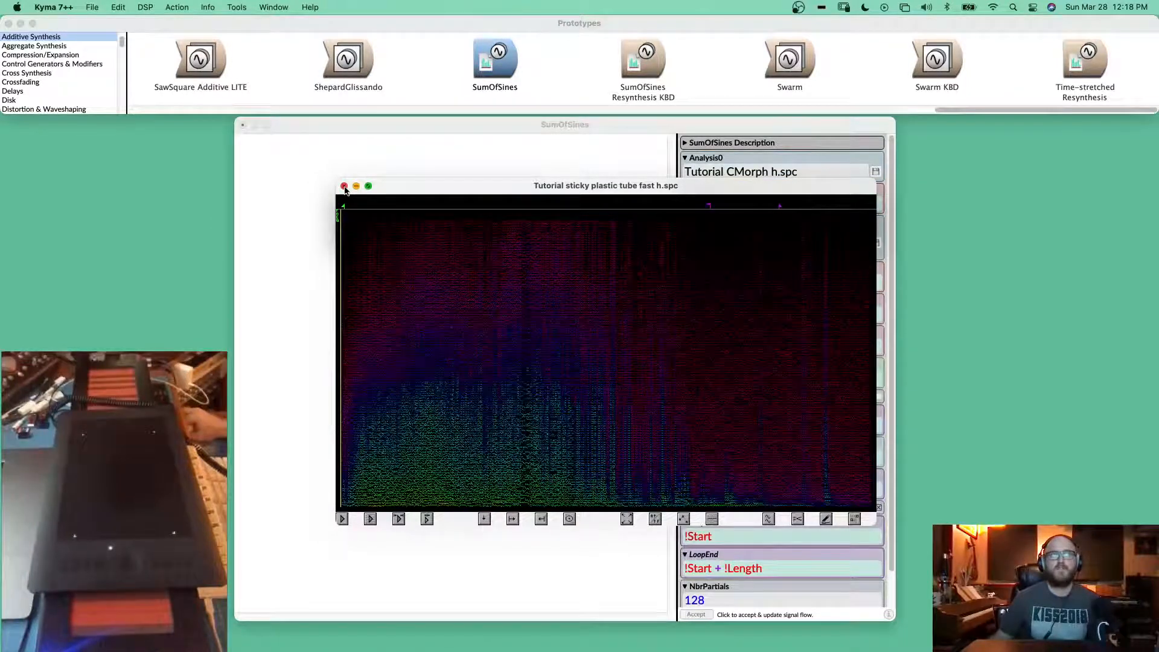
pyautogui.click(344, 186)
# - Remove the !Interval transposition from Frequency0 so the expression reads only default hz
pyautogui.moveTo(548, 118); pyautogui.dragTo(542, 116)
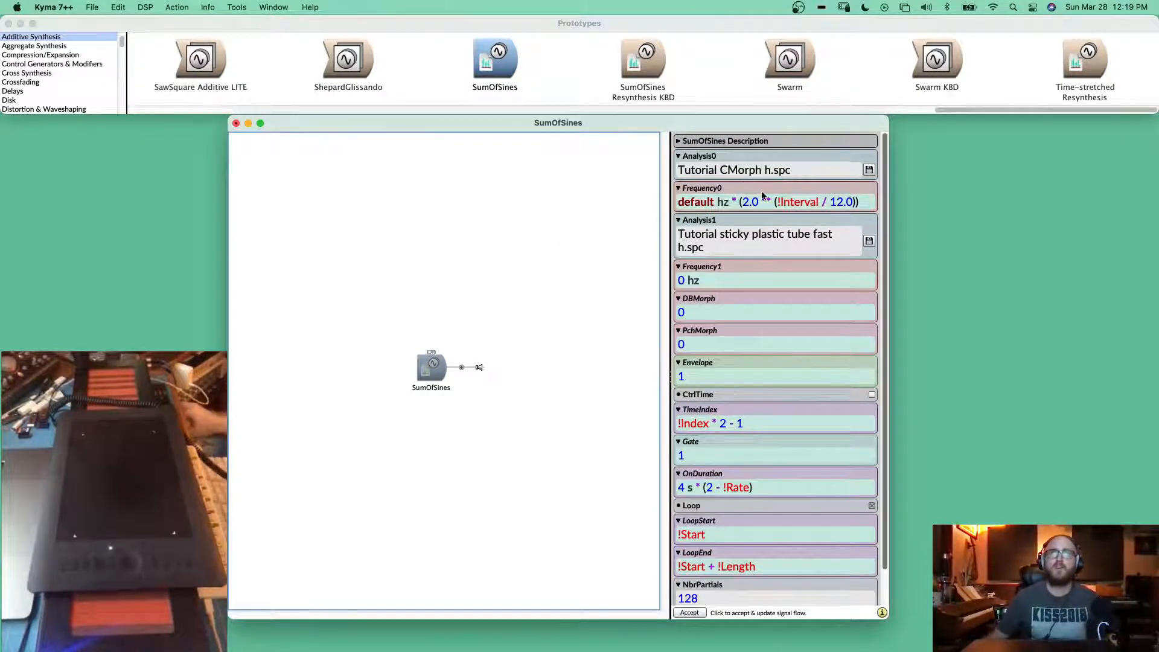
pyautogui.moveTo(729, 125); pyautogui.dragTo(720, 123)
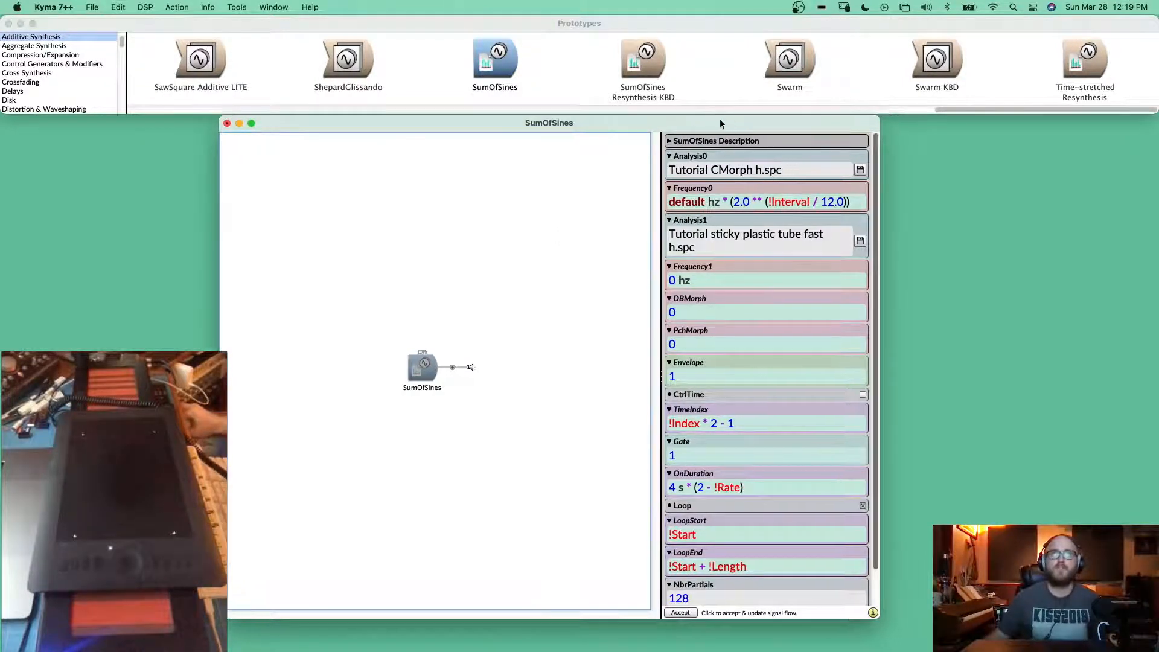
pyautogui.click(746, 207)
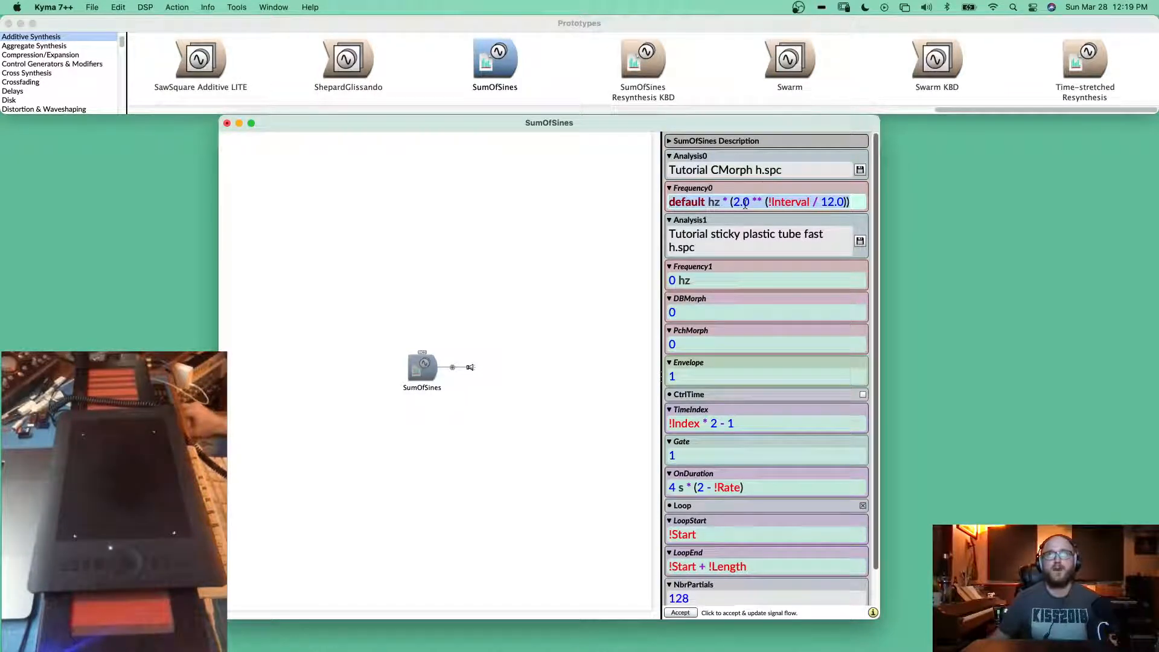
pyautogui.moveTo(723, 202); pyautogui.dragTo(853, 202)
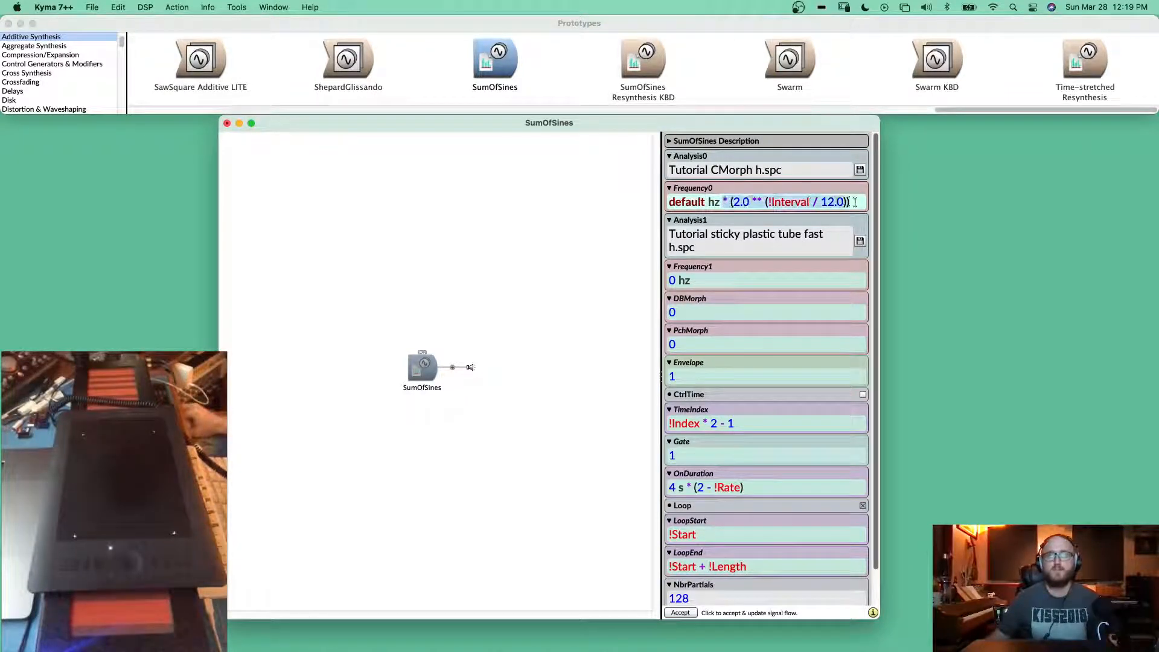
pyautogui.press('BackSpace')
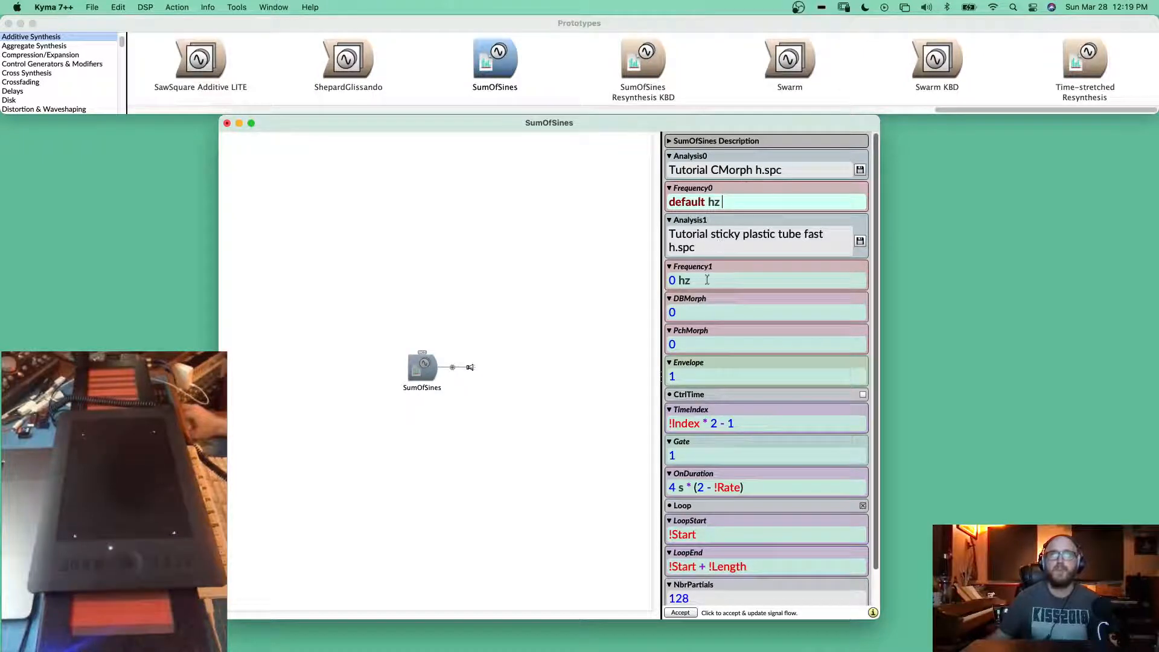
# - Set both the DBMorph and PchMorph parameters to the tablet control !PenY
pyautogui.click(707, 280)
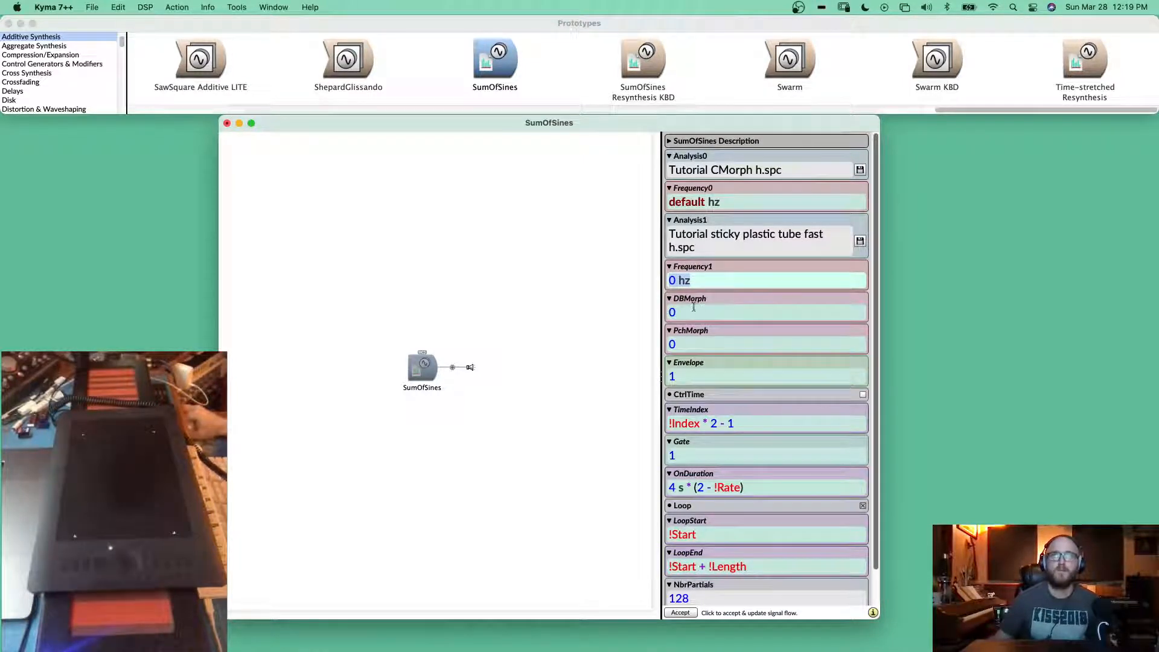
pyautogui.moveTo(695, 304)
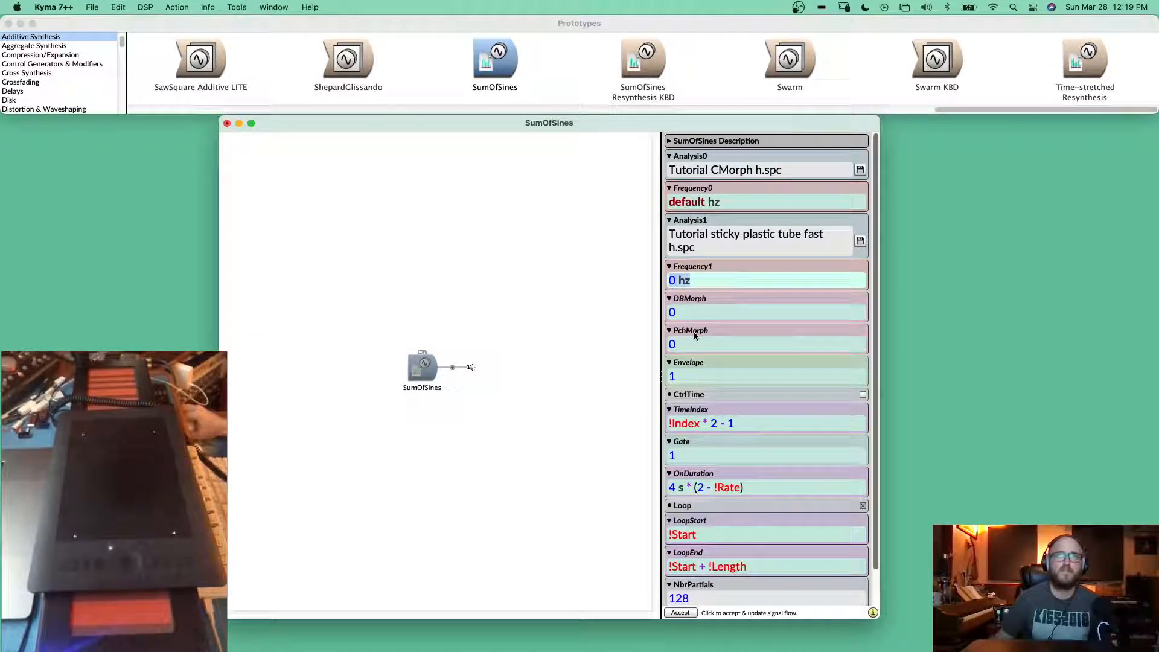
pyautogui.press('Tab')
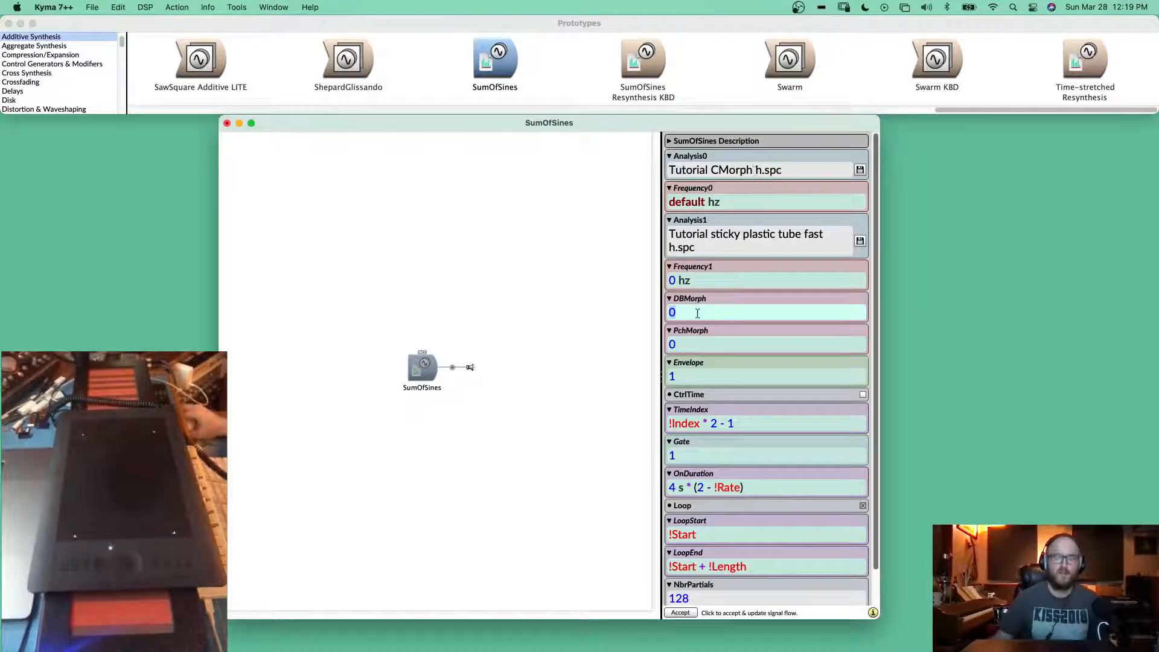
pyautogui.write('!Pe')
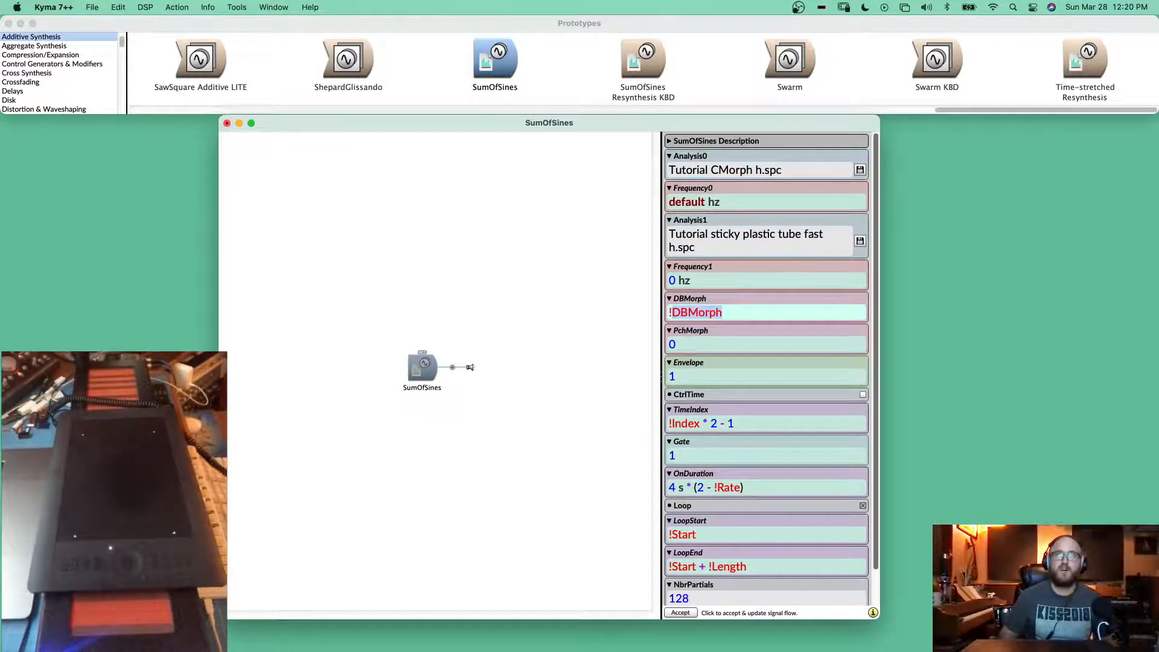
pyautogui.write('n')
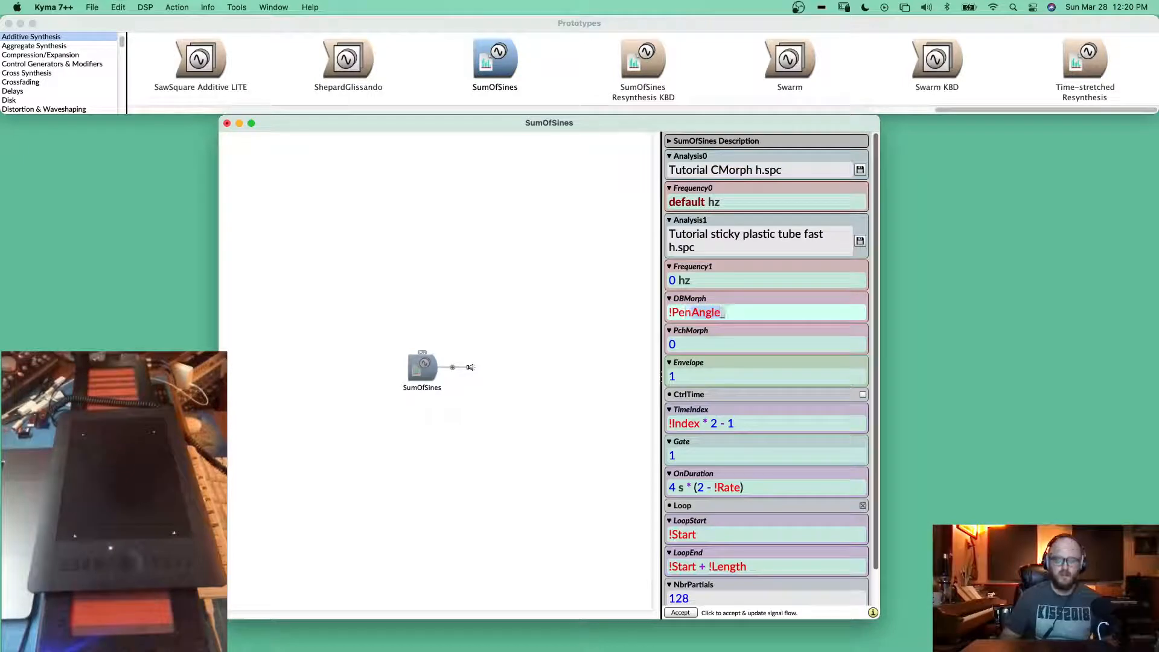
pyautogui.write('Y')
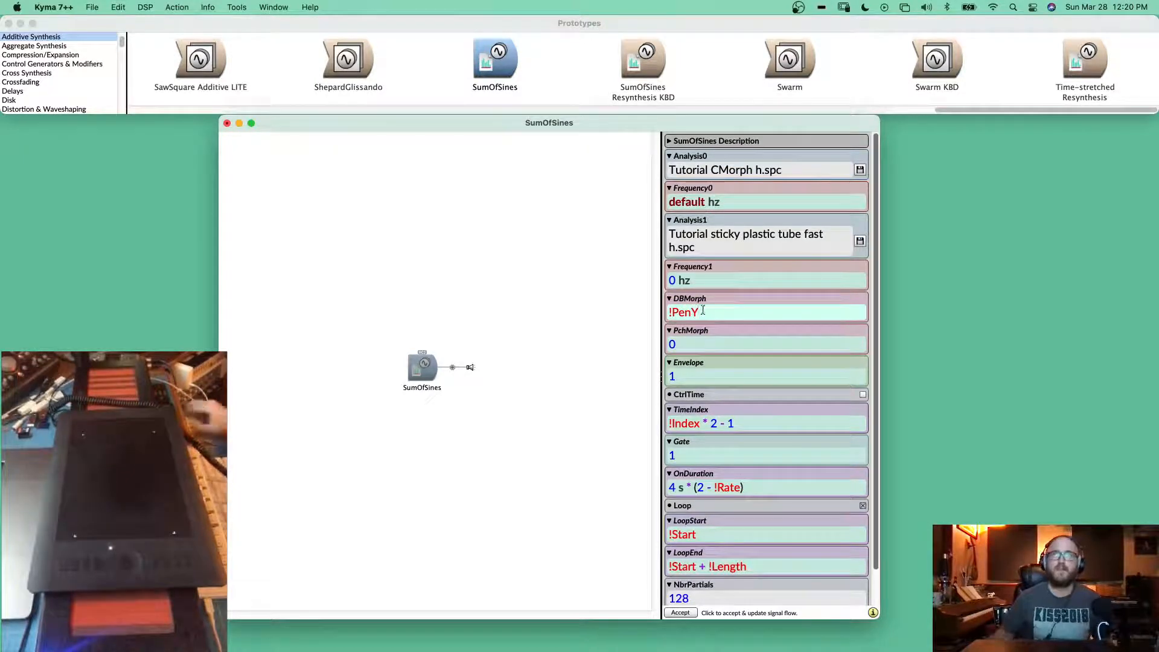
pyautogui.click(696, 343)
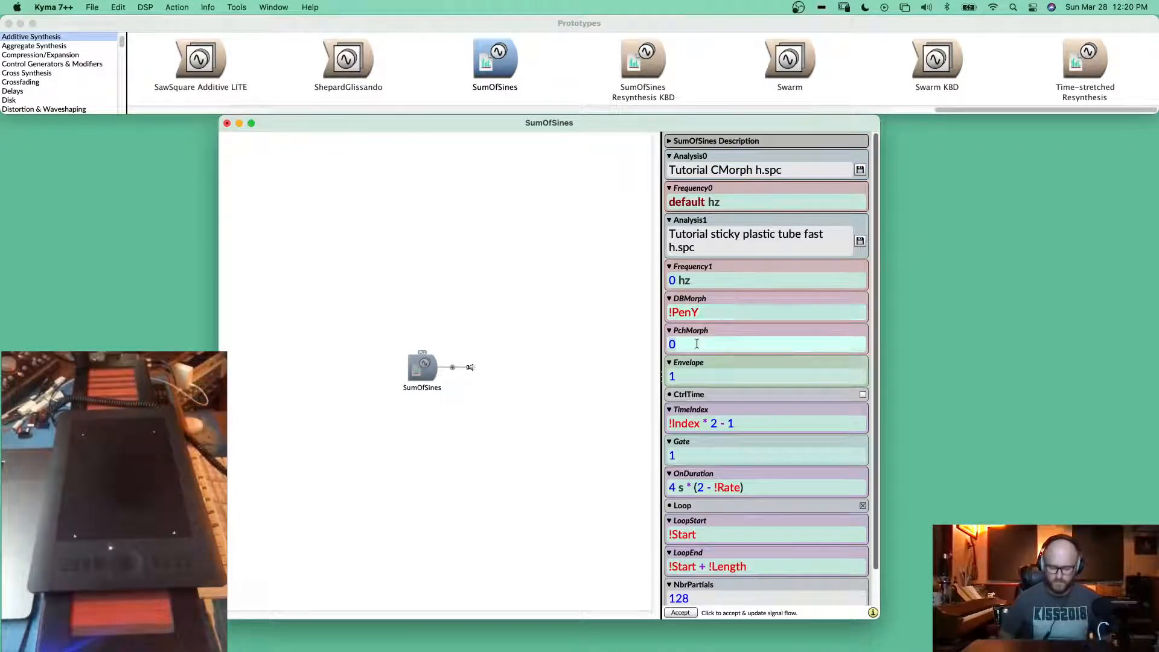
pyautogui.write('!PenY')
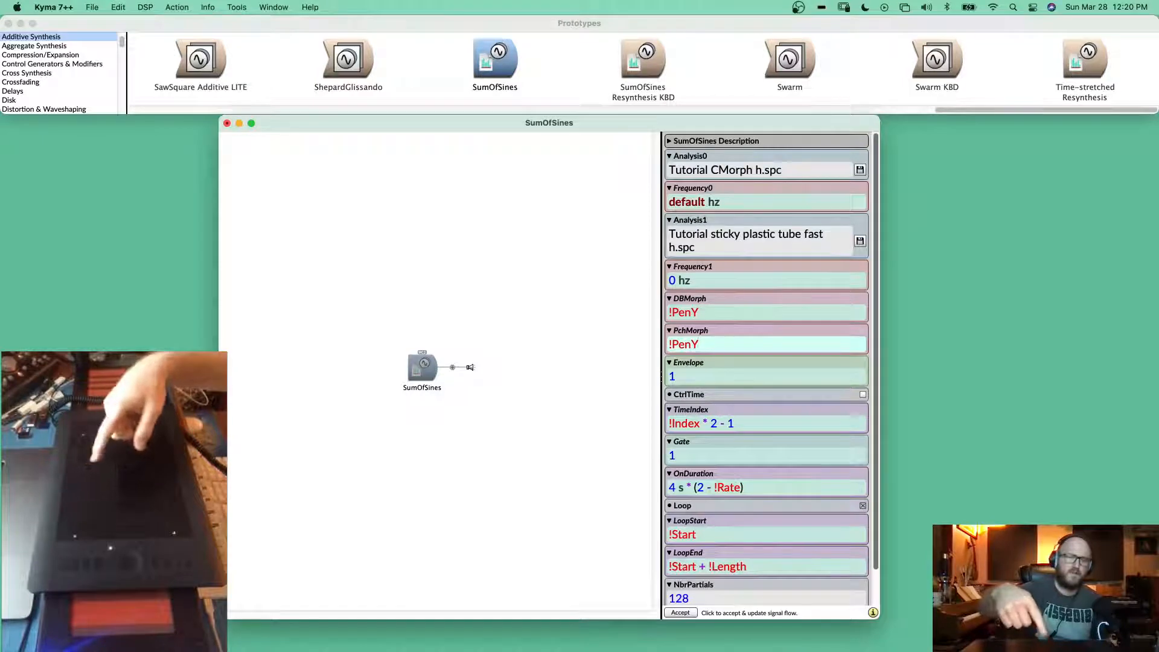
# - Smooth the DBMorph control by extending its expression to !PenY smoothFor: 10 ms
pyautogui.click(736, 311)
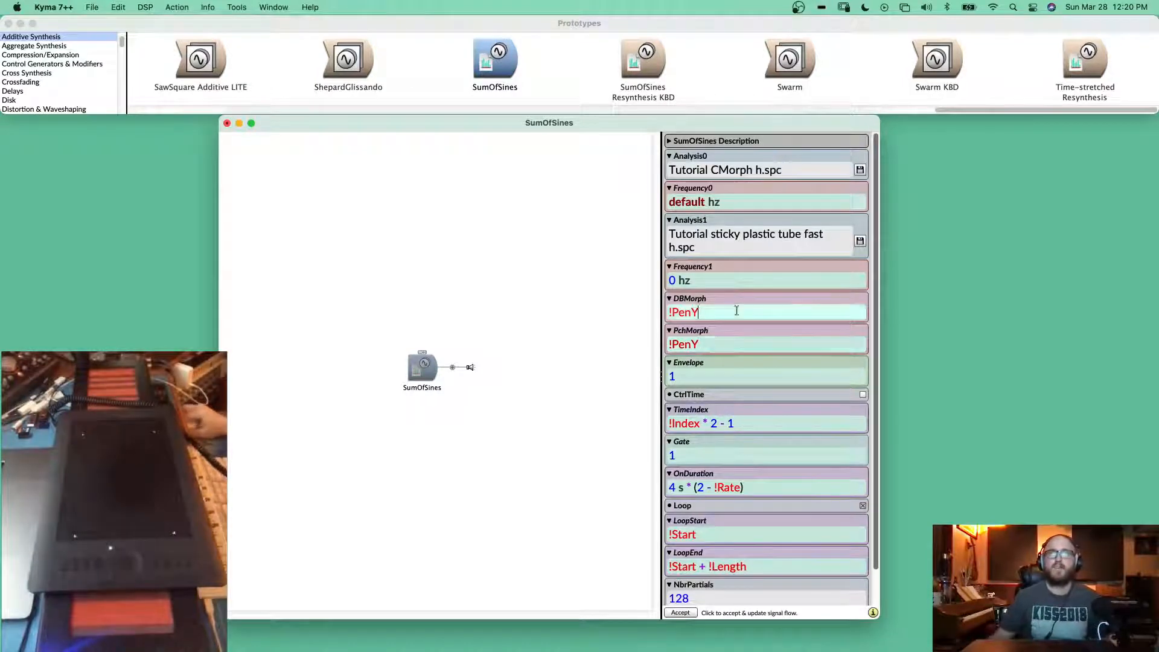
pyautogui.write('smoot')
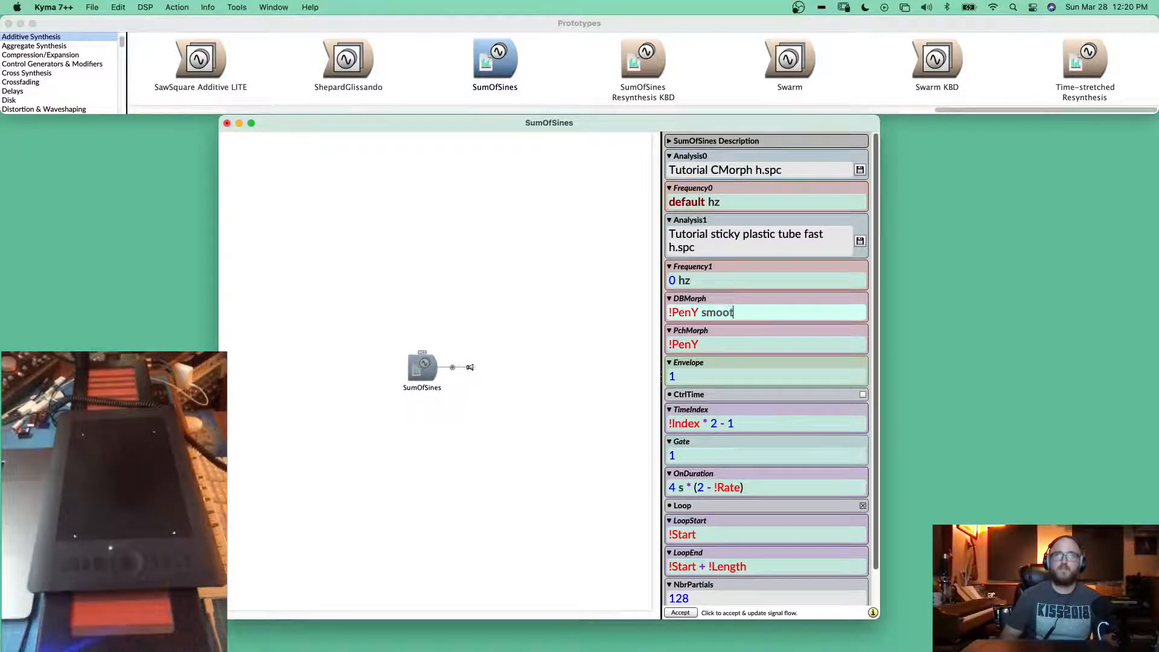
pyautogui.write('hFor: 10 ms')
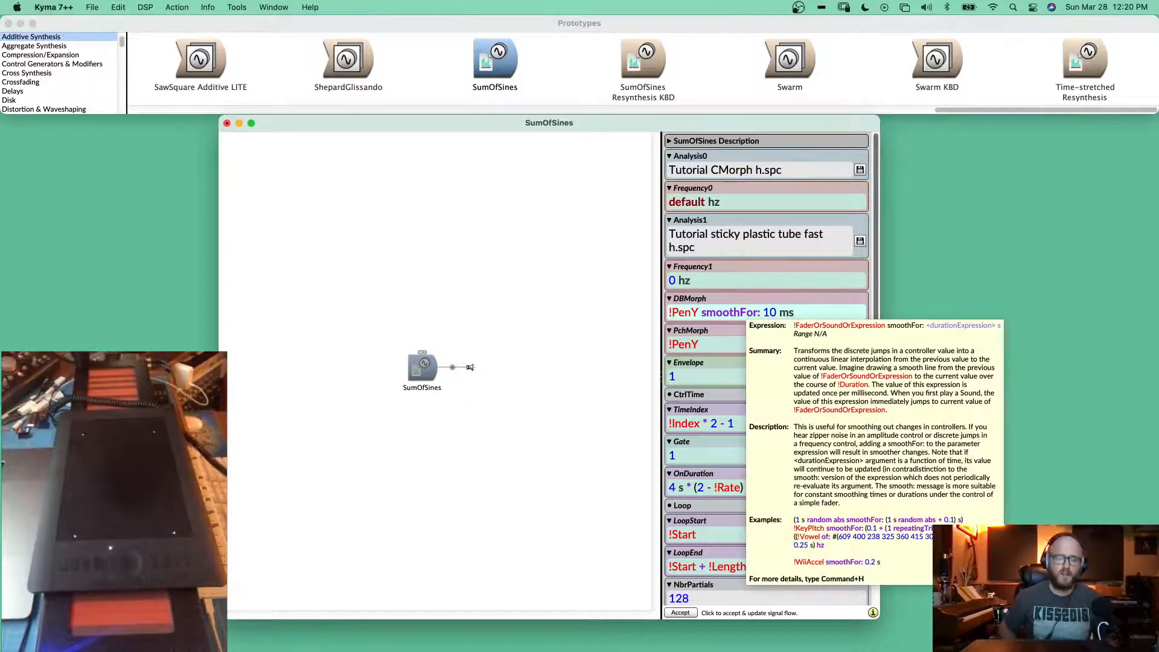
# - Copy the full DBMorph expression and replace the PchMorph expression with it, giving !PenY smoothFor: 10 ms
pyautogui.press('super+a')
pyautogui.press('super+c')
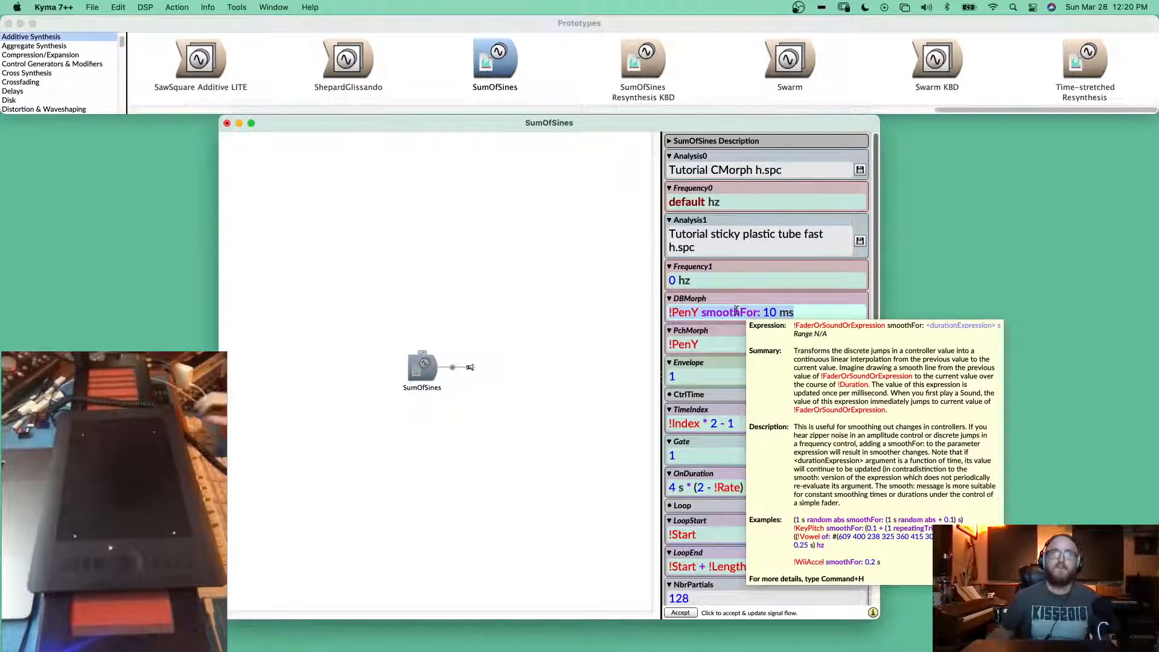
pyautogui.click(723, 342)
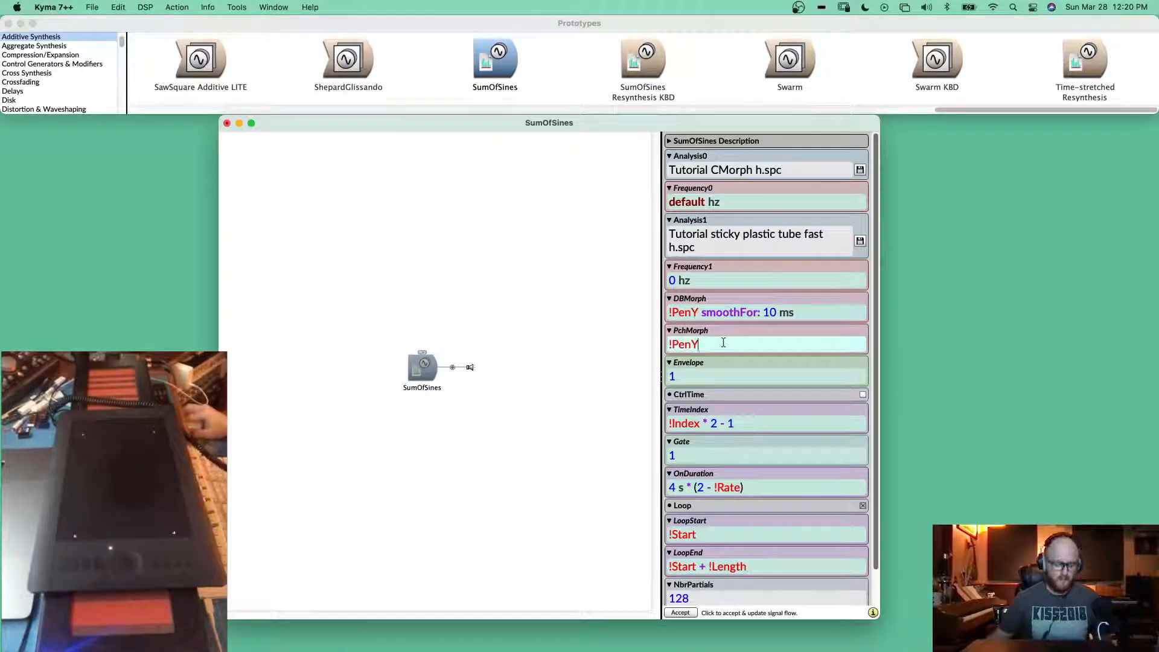
pyautogui.press('super+a')
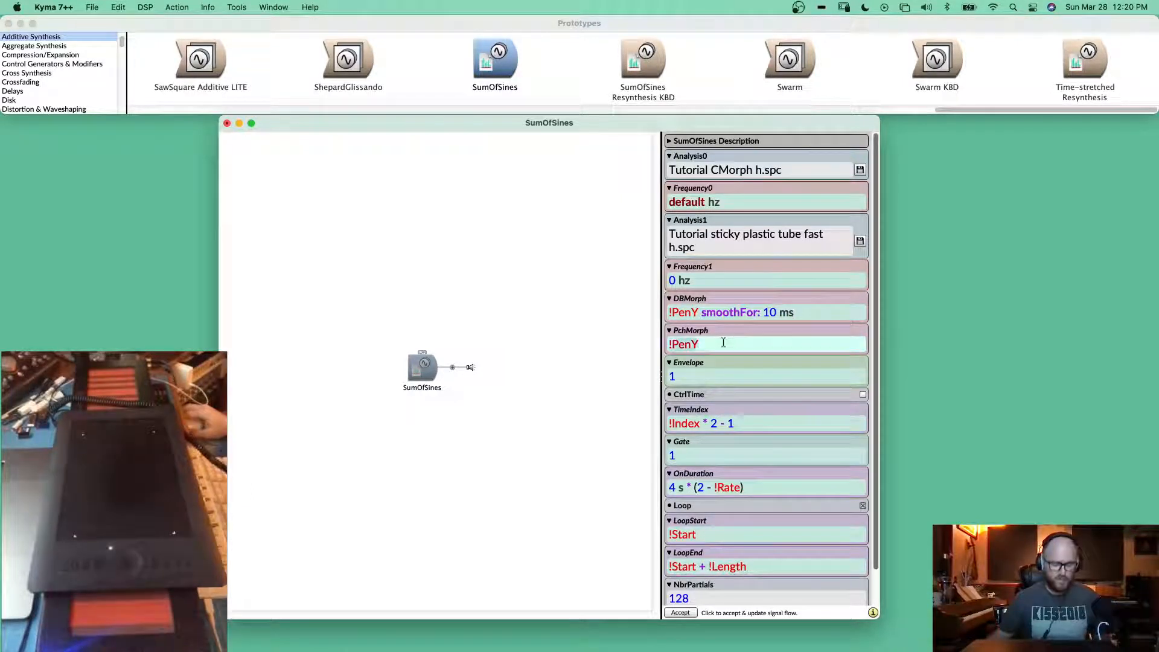
pyautogui.press('super+v')
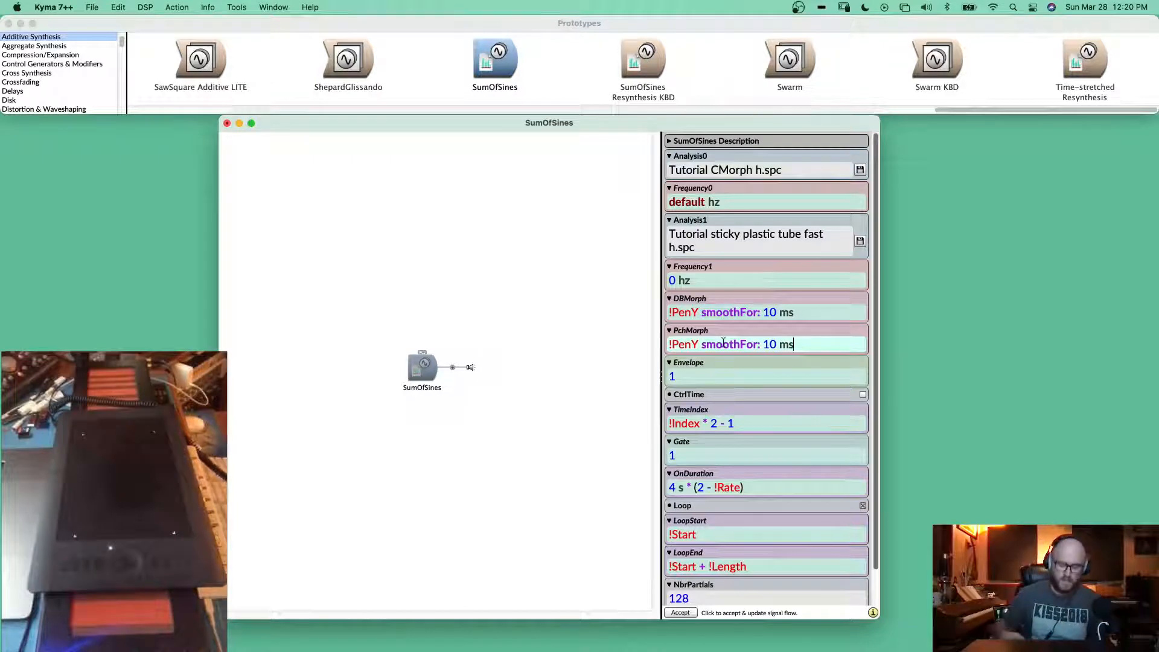
# - Find the AR prototype, paste it into the Envelope parameter in place of 1, and expand the AR module in the signal flow
pyautogui.press('super+b')
pyautogui.write('ar')
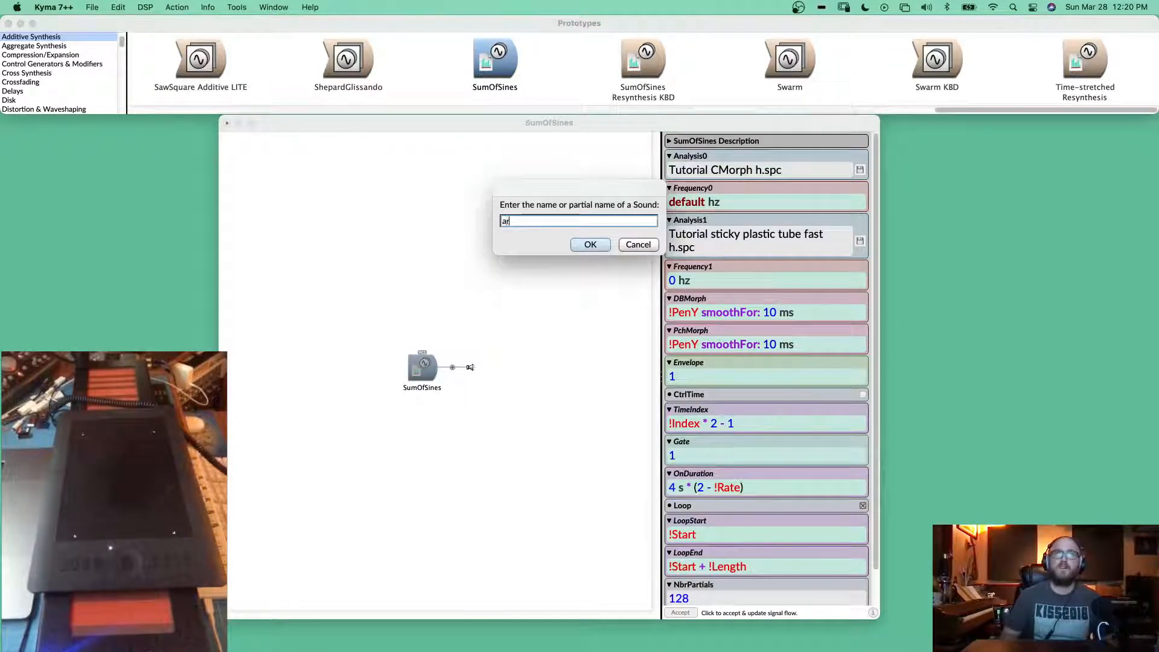
pyautogui.press('Return')
pyautogui.press('Return')
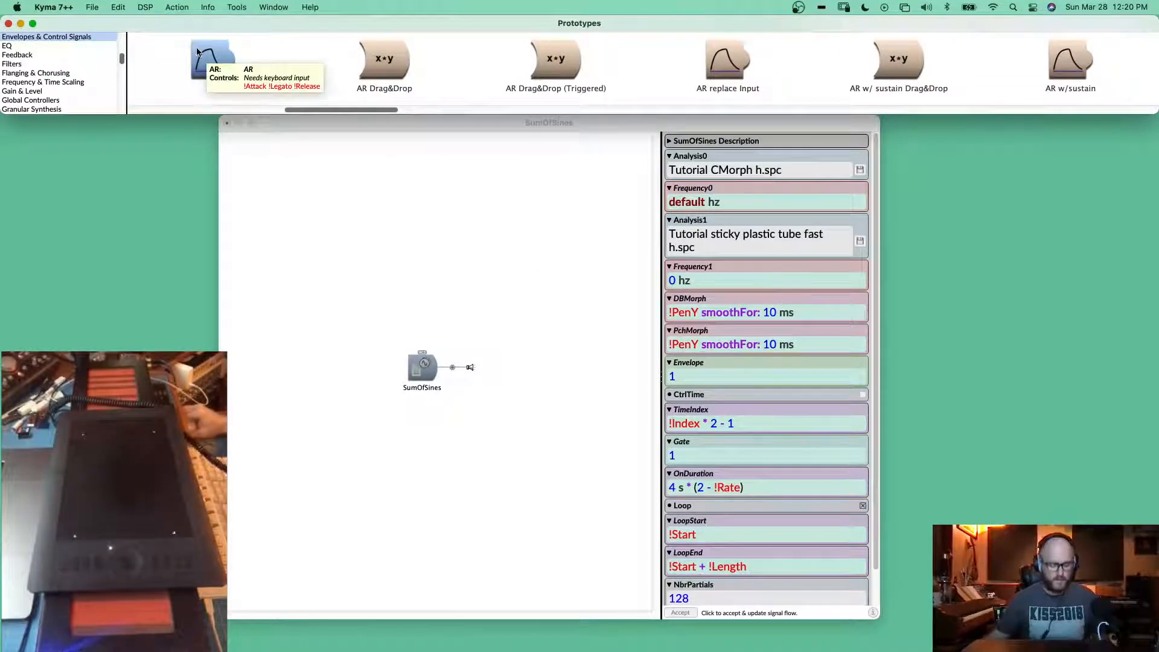
pyautogui.click(690, 378)
pyautogui.press('super+v')
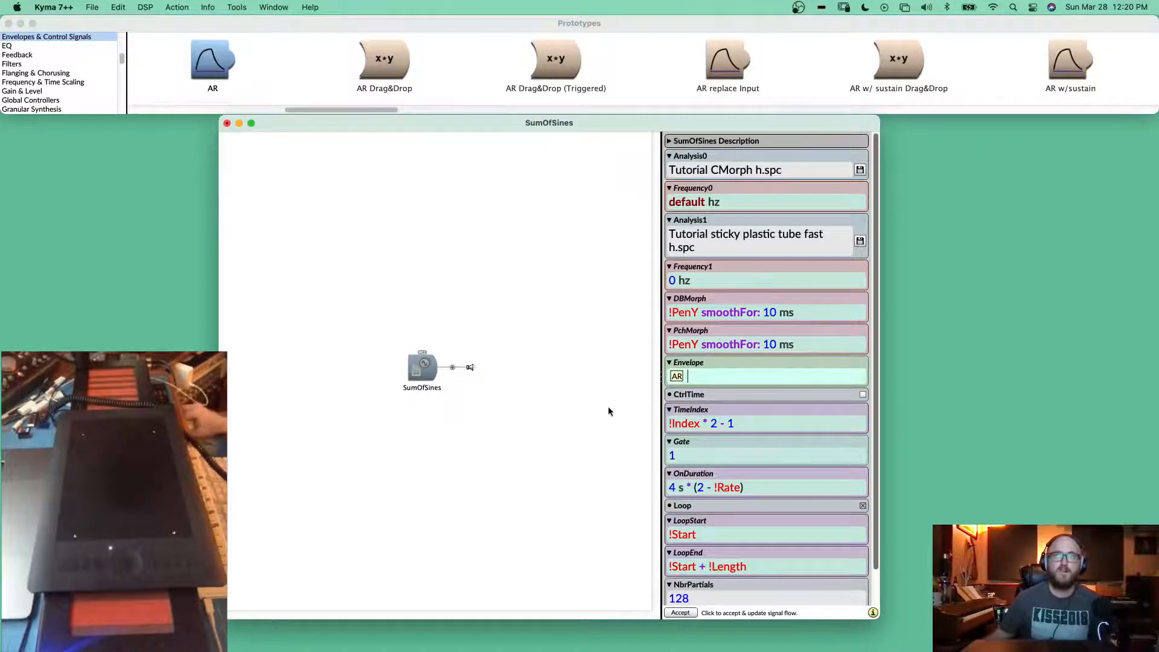
pyautogui.click(575, 401)
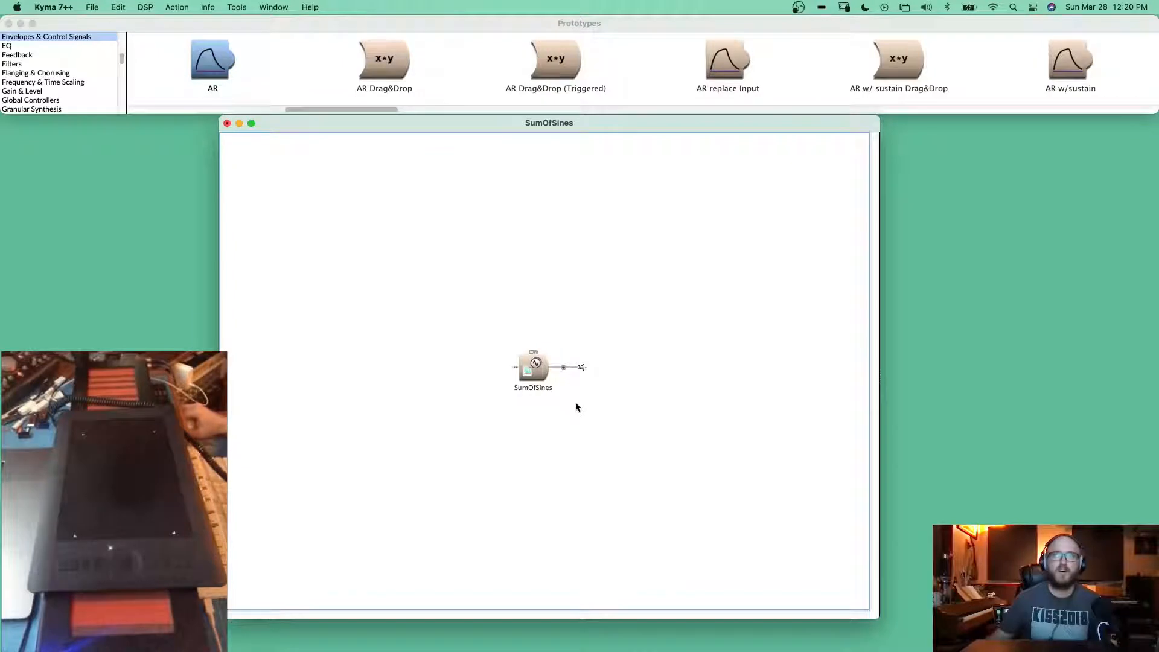
pyautogui.click(519, 370)
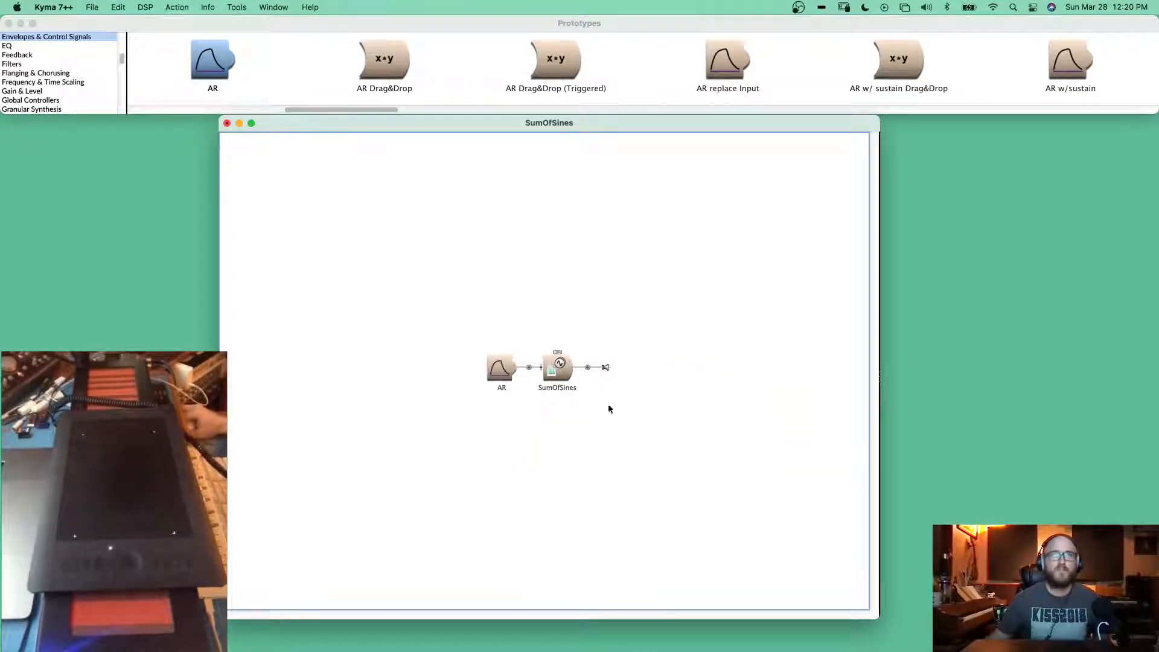
pyautogui.moveTo(620, 130); pyautogui.dragTo(634, 128)
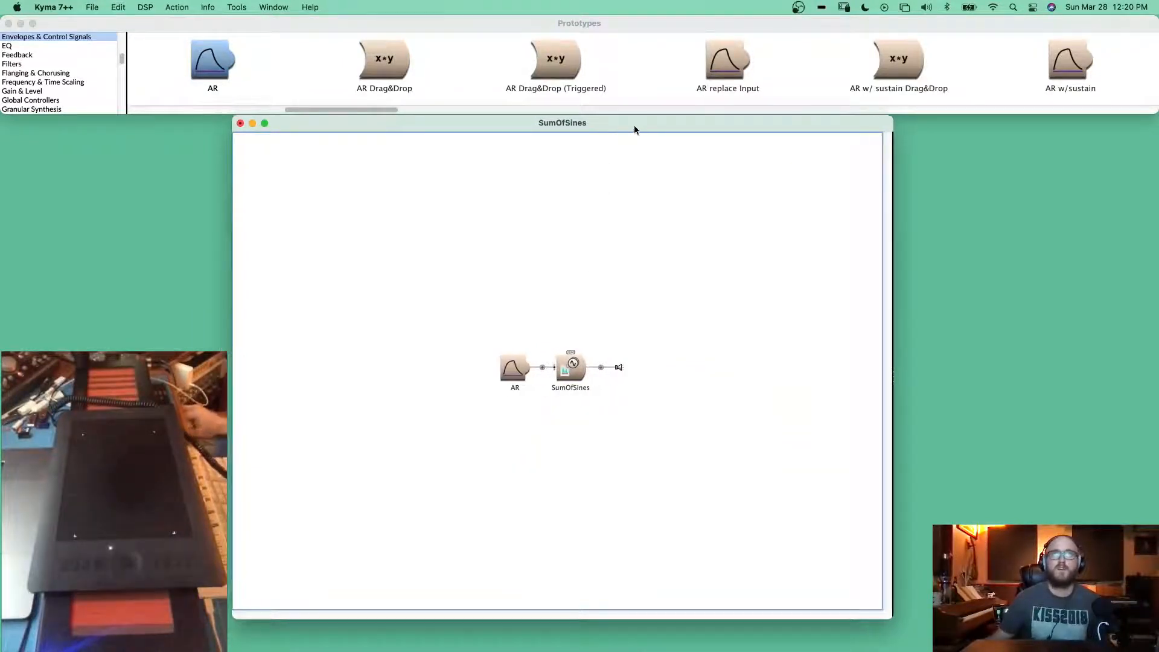
# - Show the AR module's parameters and set its Gate to !PenDown
pyautogui.click(520, 374)
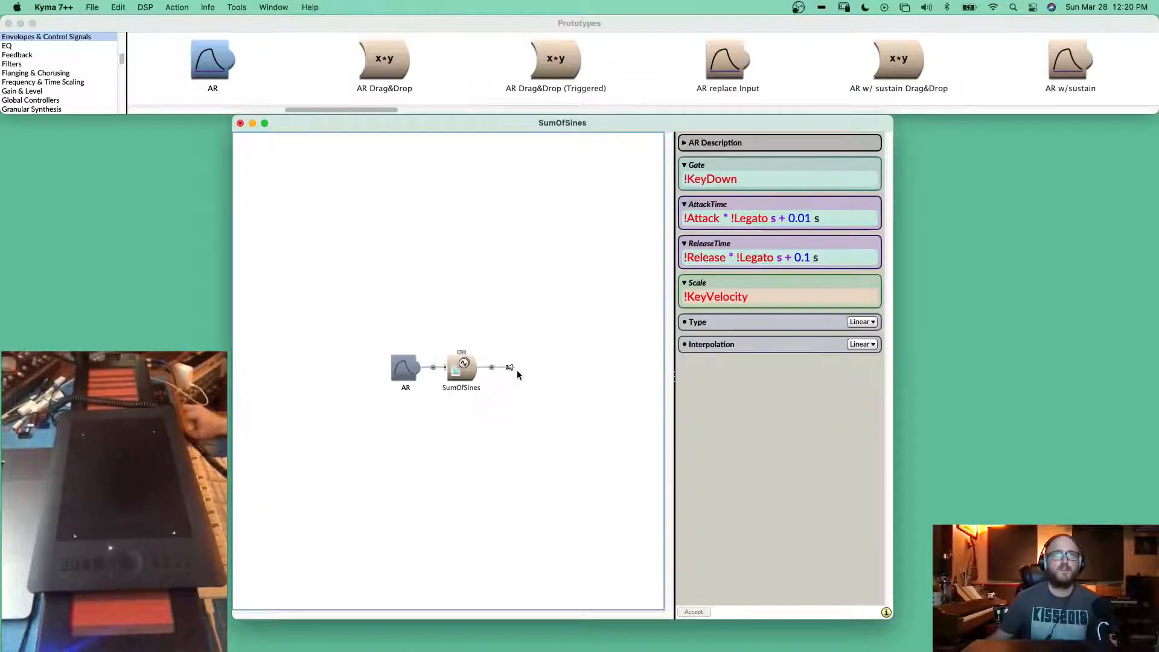
pyautogui.click(769, 180)
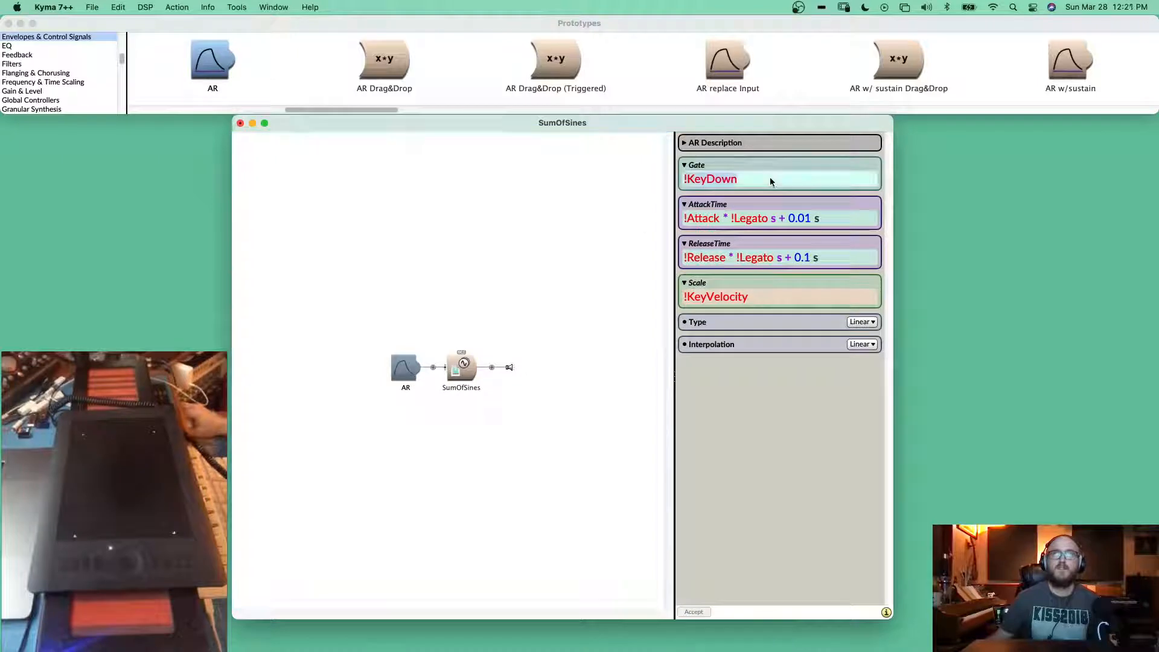
pyautogui.write('!PenAngle')
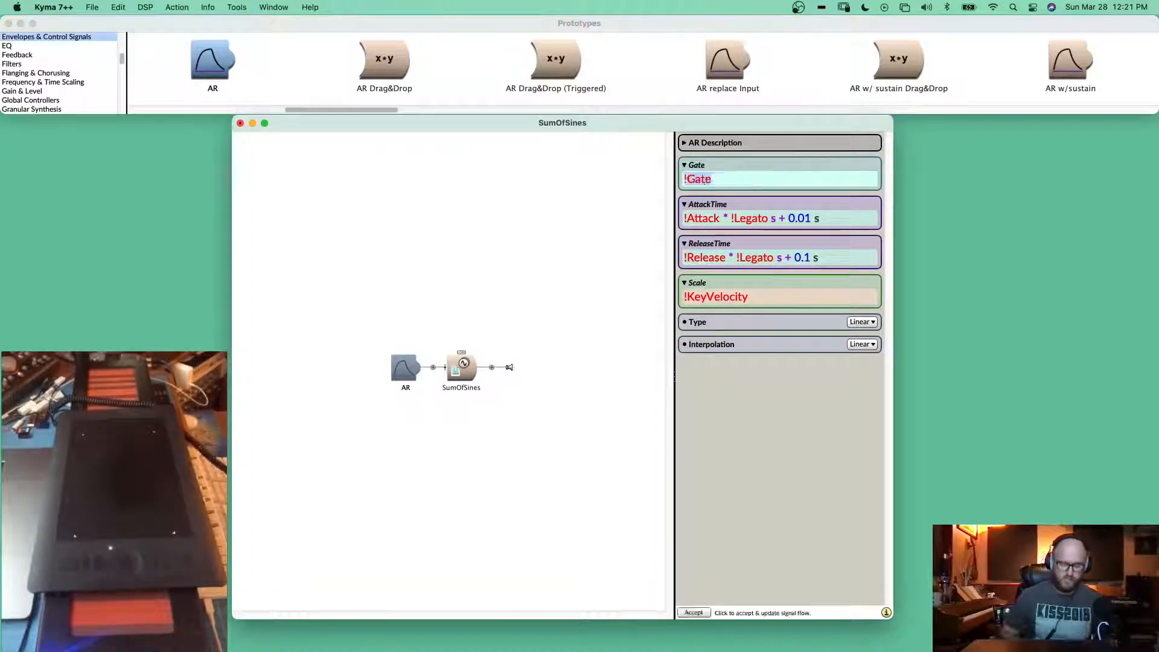
pyautogui.press('BackSpace')
pyautogui.press('BackSpace')
pyautogui.press('BackSpace')
pyautogui.press('BackSpace')
pyautogui.press('BackSpace')
pyautogui.write('Down')
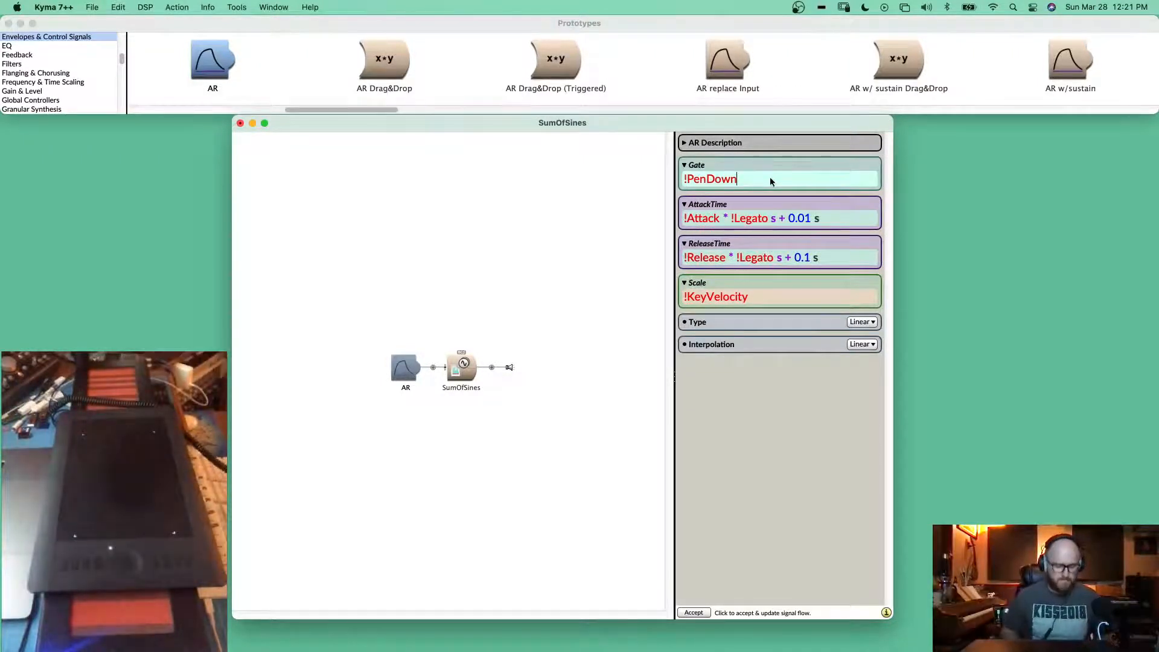
# - Set both the AttackTime and ReleaseTime of the AR envelope to 1 samp
pyautogui.press('Tab')
pyautogui.write('1 sam')
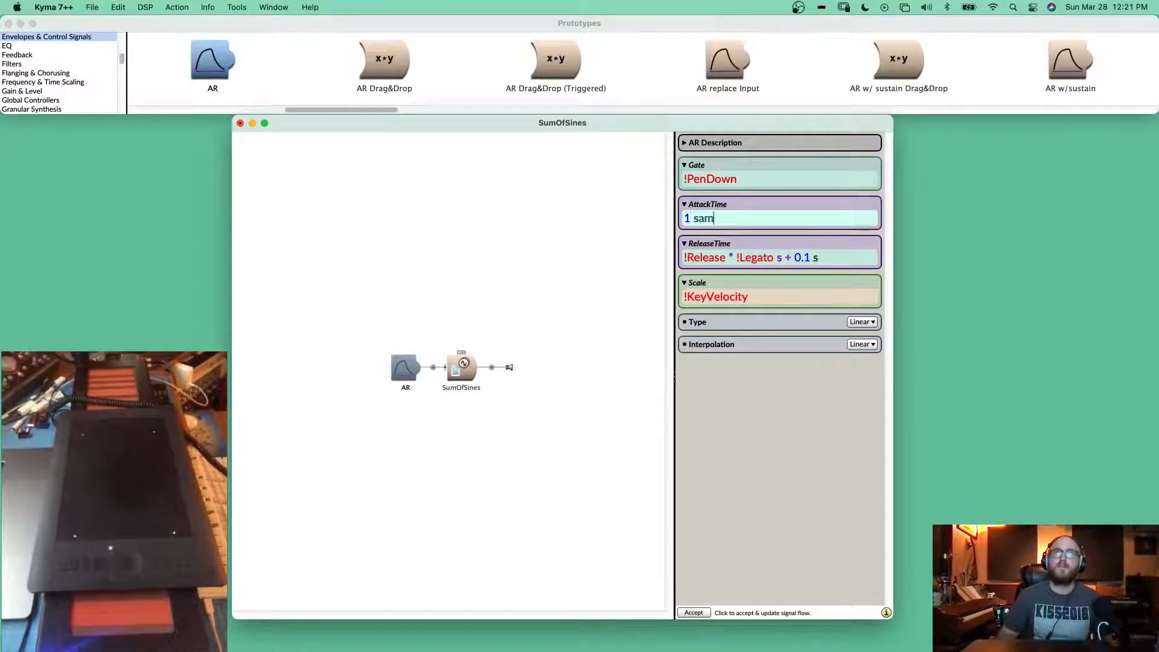
pyautogui.press('Tab')
pyautogui.write('1')
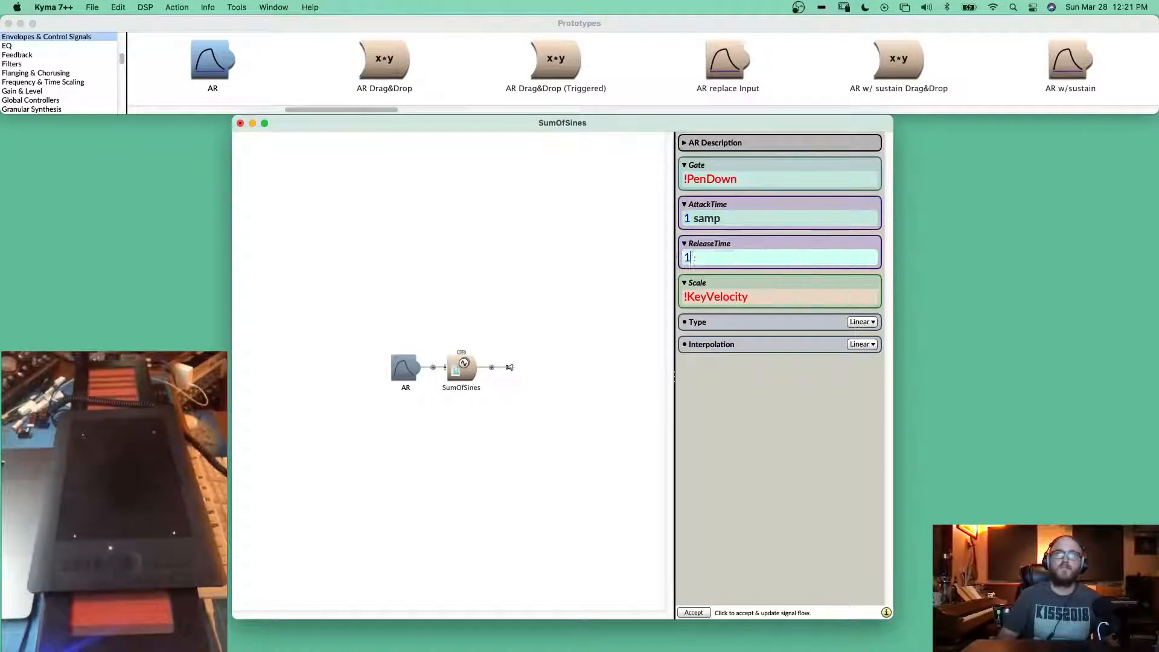
pyautogui.write(' samp')
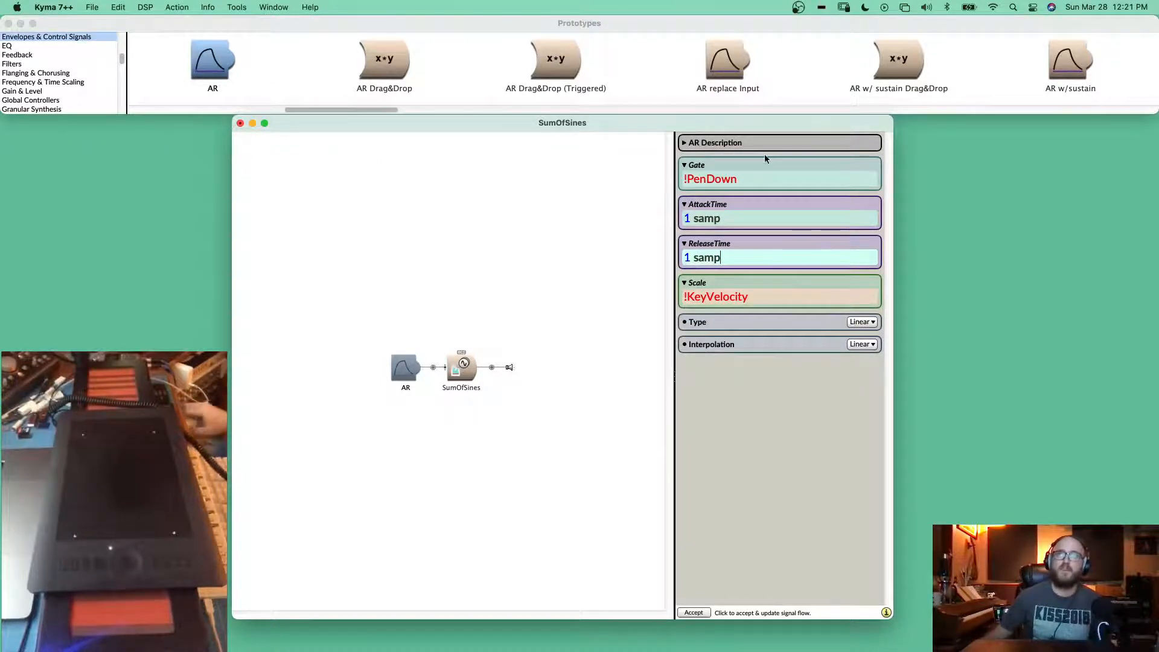
# - Replace the AR envelope's Scale value with the pen pressure control !PenZ
pyautogui.click(759, 297)
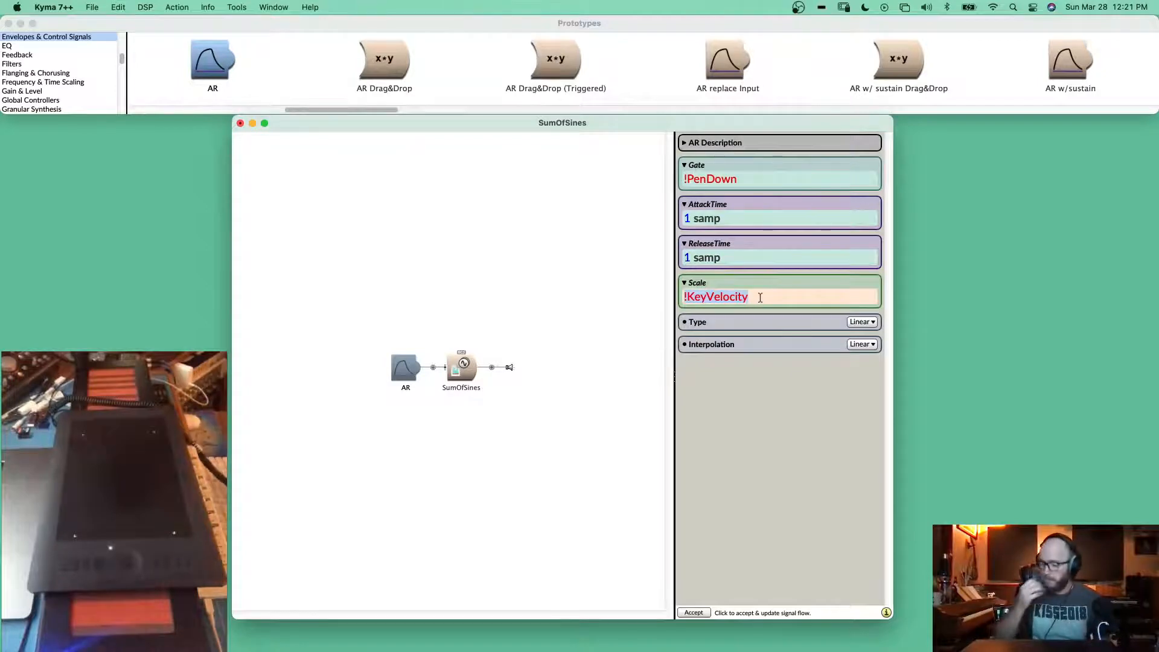
pyautogui.write('!Scale')
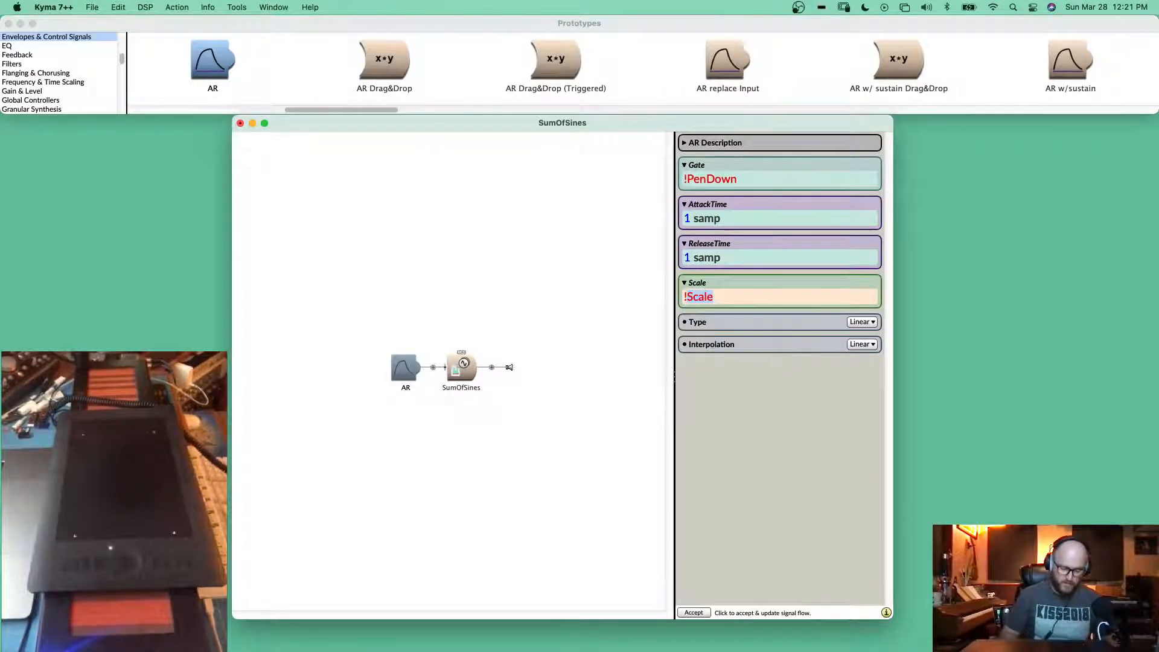
pyautogui.write('Pen')
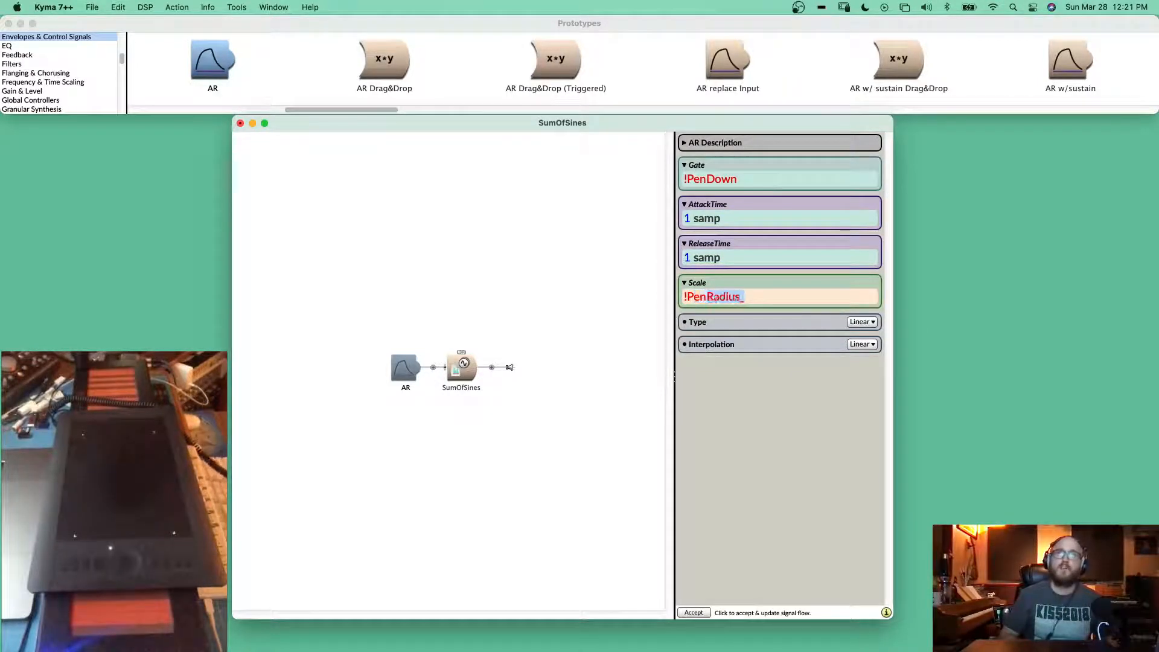
pyautogui.write('Z')
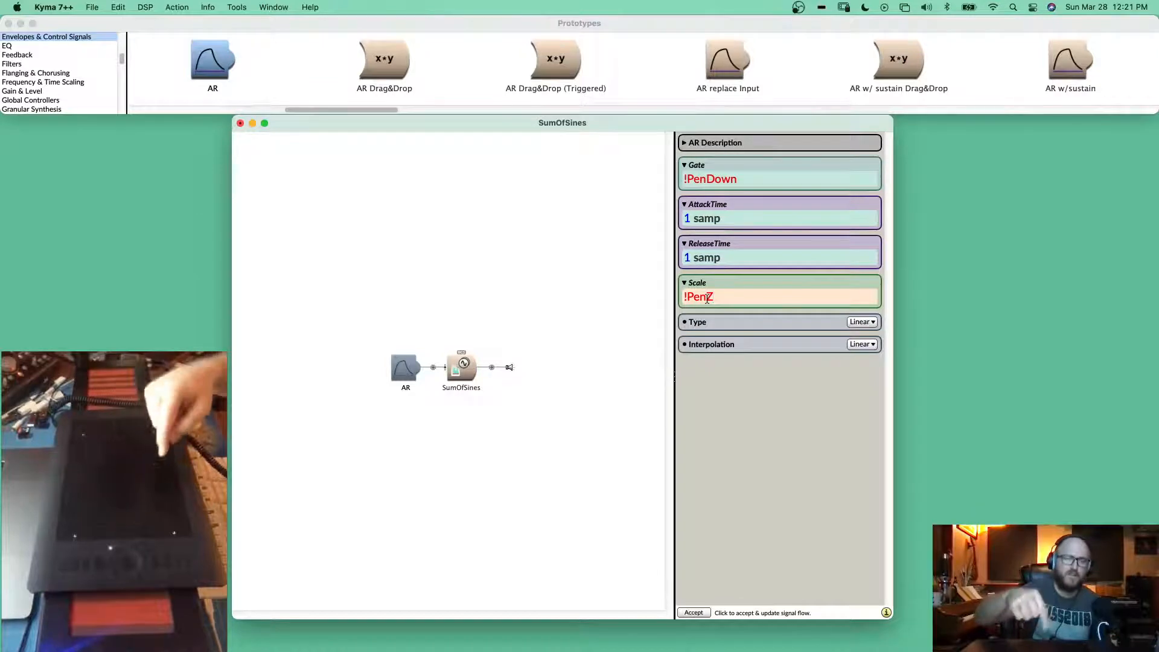
pyautogui.click(600, 354)
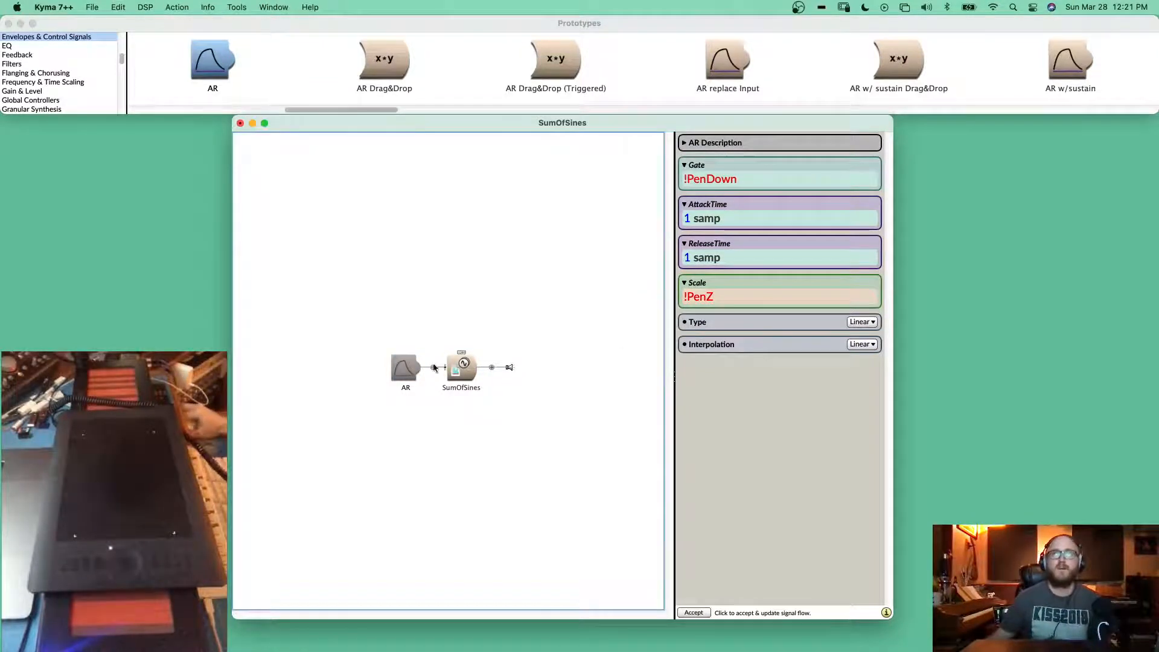
# - Enable CtrlTime on the SumOfSines module and set its TimeIndex to !PenX * 2 - 1
pyautogui.click(467, 376)
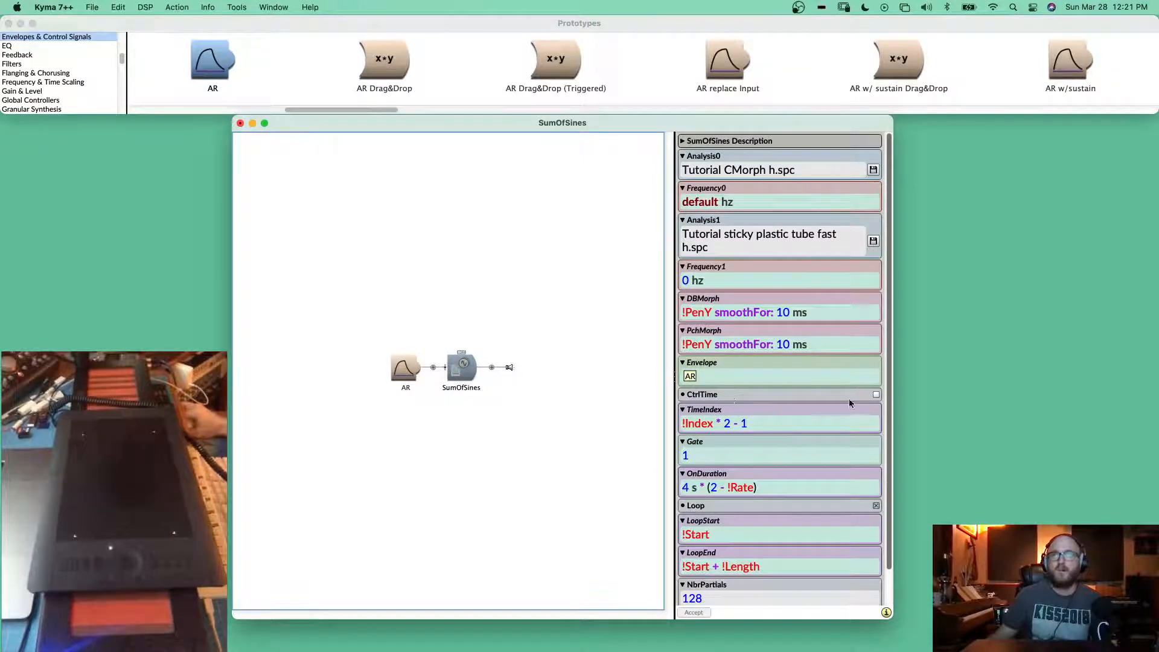
pyautogui.click(875, 394)
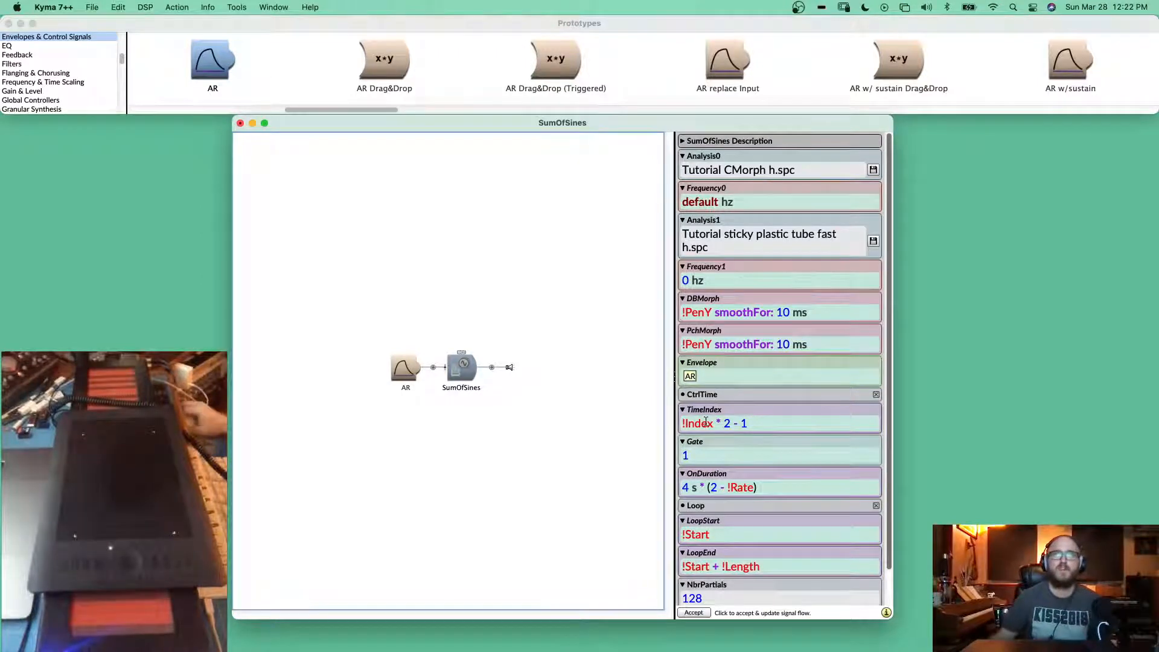
pyautogui.click(763, 426)
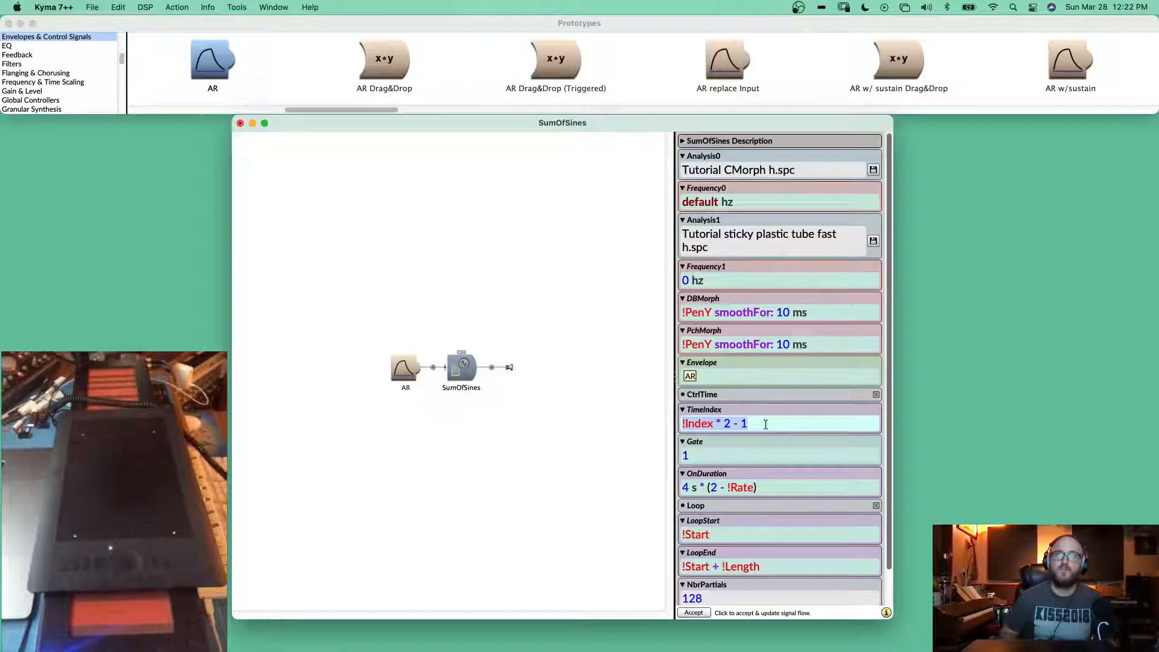
pyautogui.write('!')
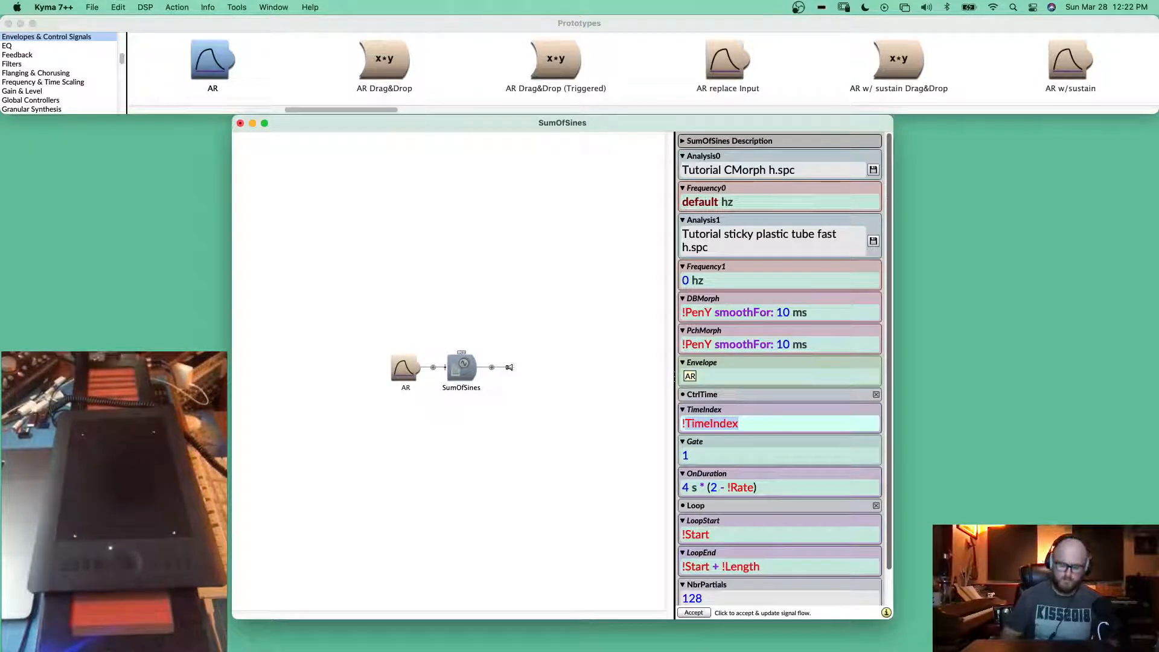
pyautogui.write('PenX')
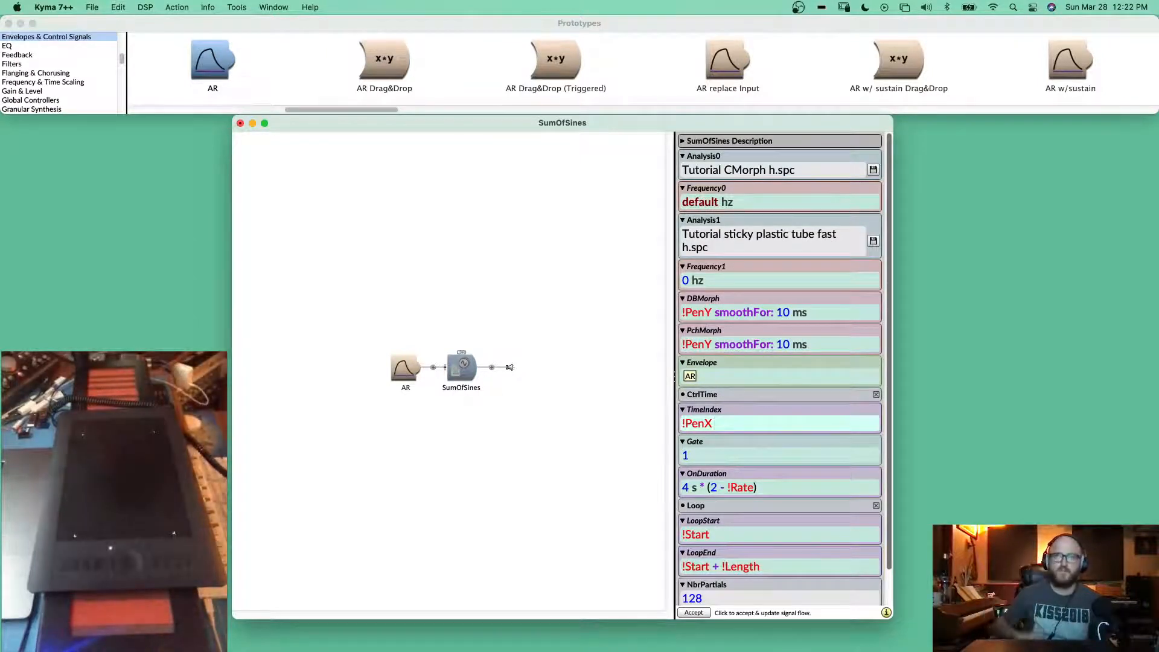
pyautogui.write('*')
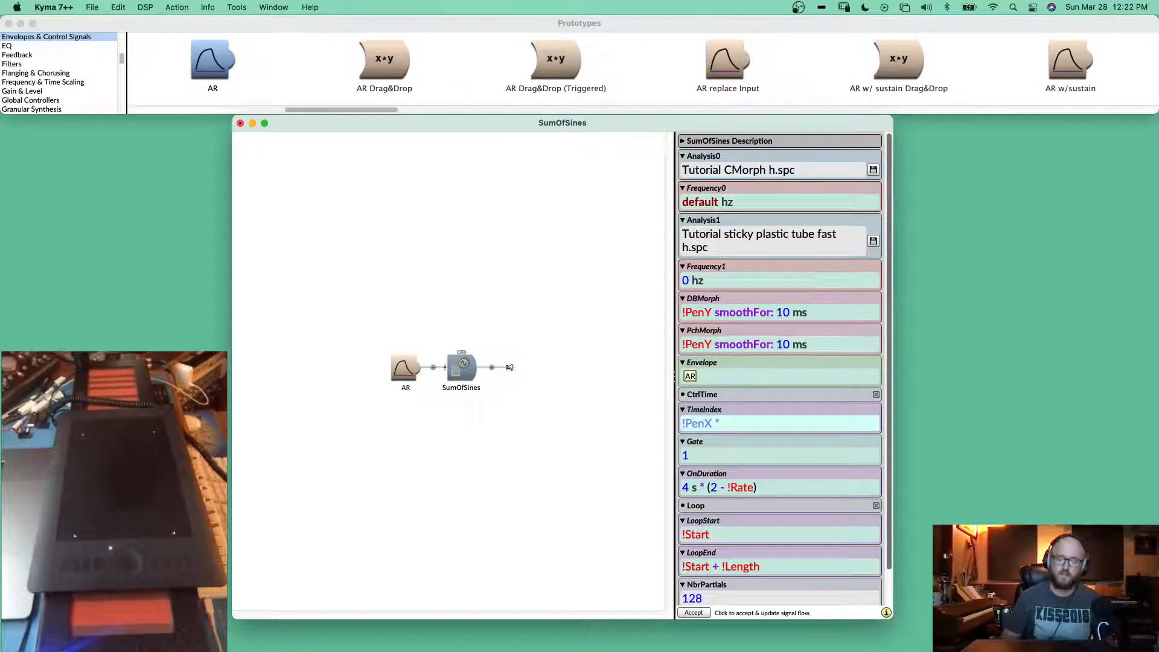
pyautogui.write(' 2 -')
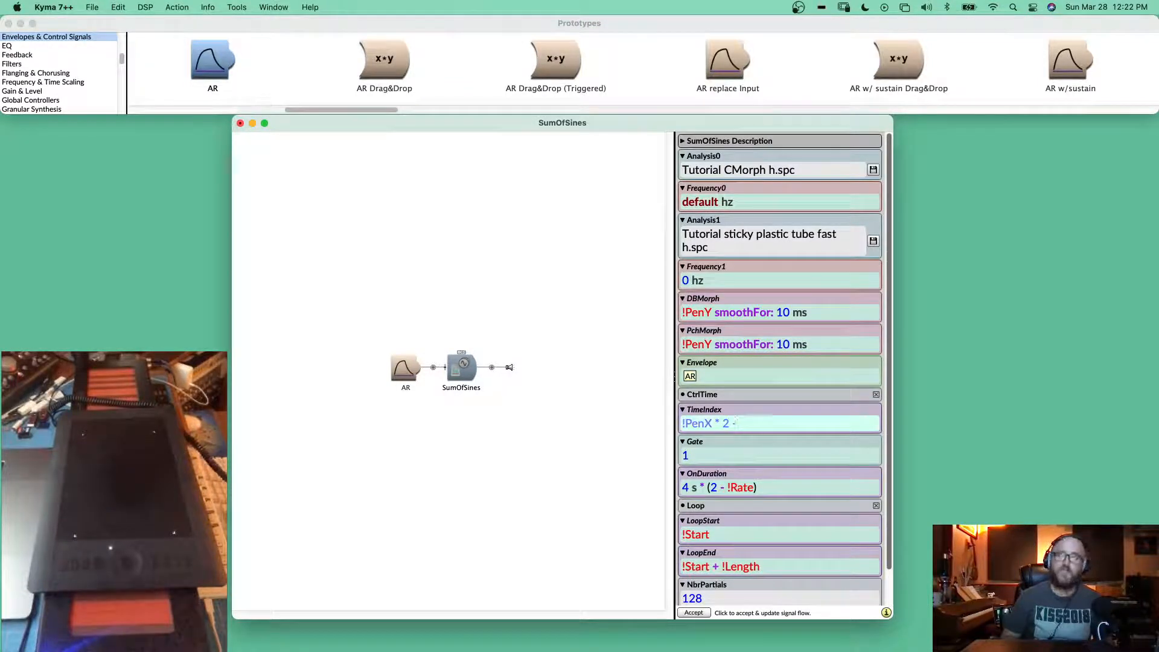
pyautogui.write(' 1')
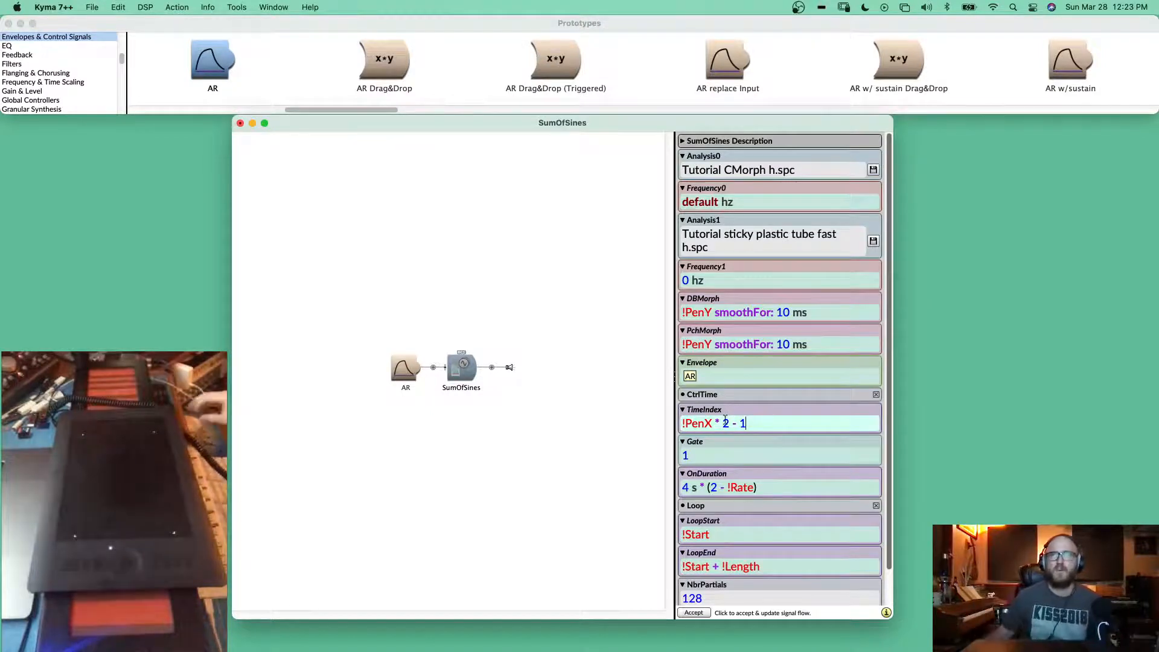
# - Set the Gate parameter of the SumOfSines module to !PenDown
pyautogui.click(725, 453)
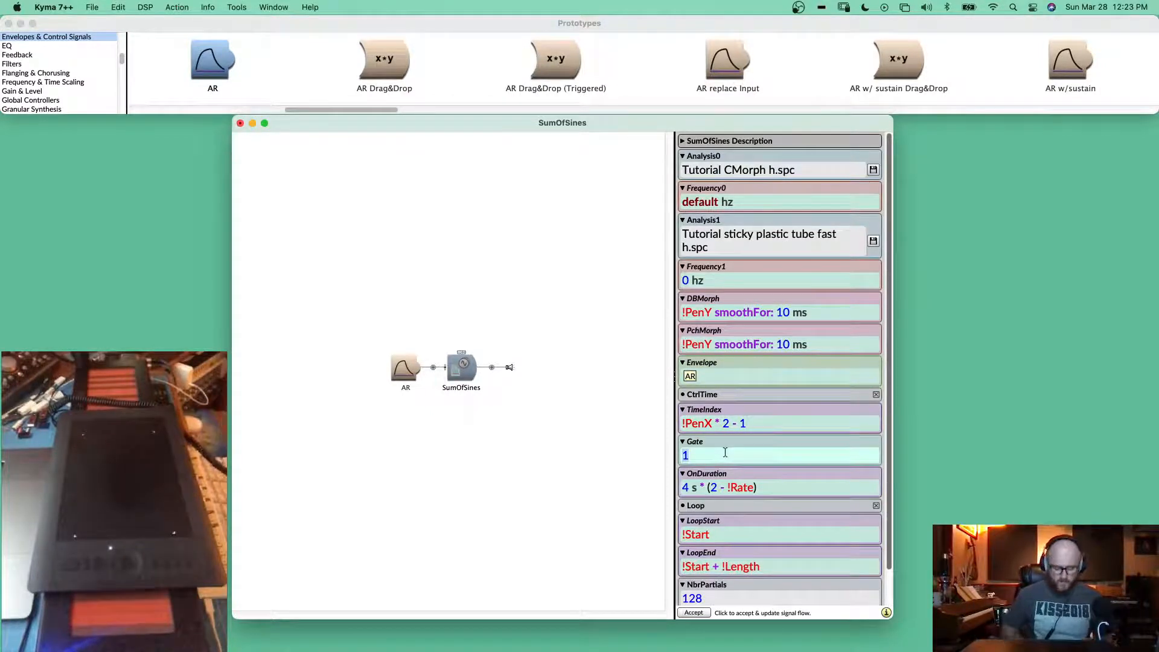
pyautogui.write('!PenX')
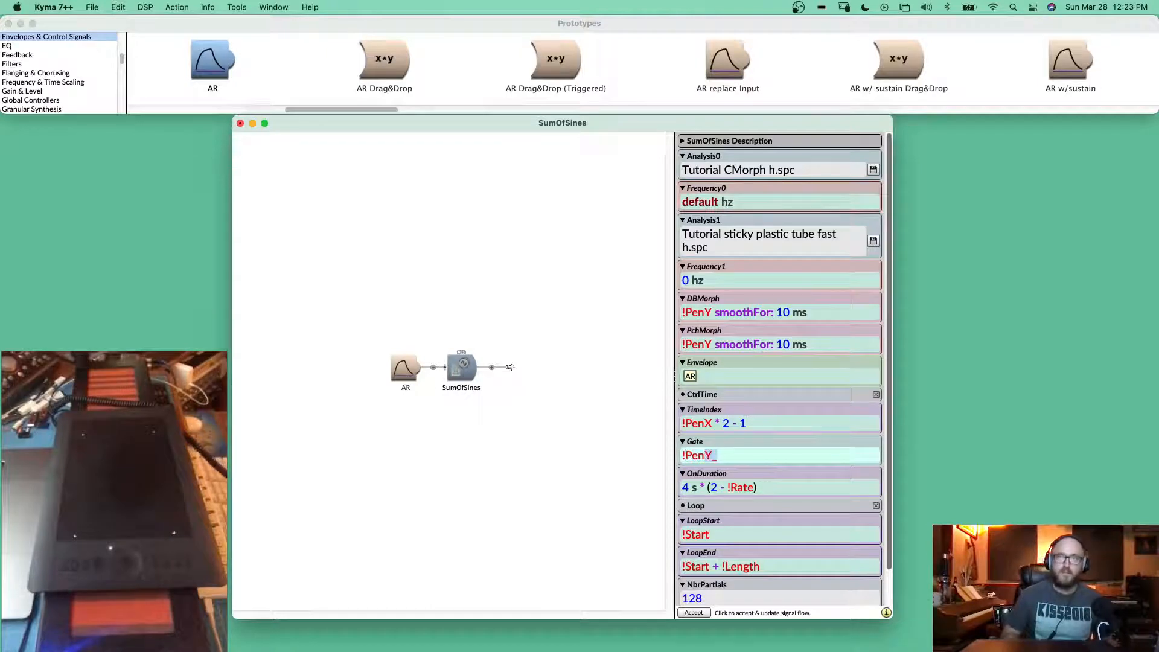
pyautogui.press('BackSpace')
pyautogui.write('Down')
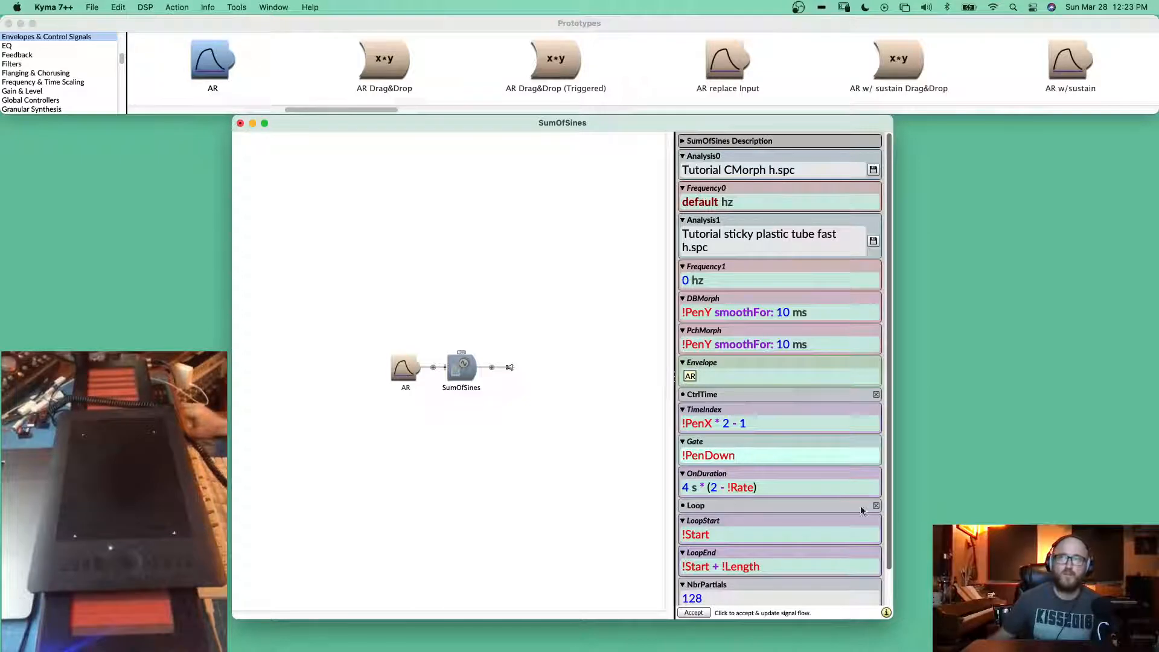
# - Turn off the Loop option of the SumOfSines module
pyautogui.scroll(-1, 864, 535)
pyautogui.scroll(-2, 864, 535)
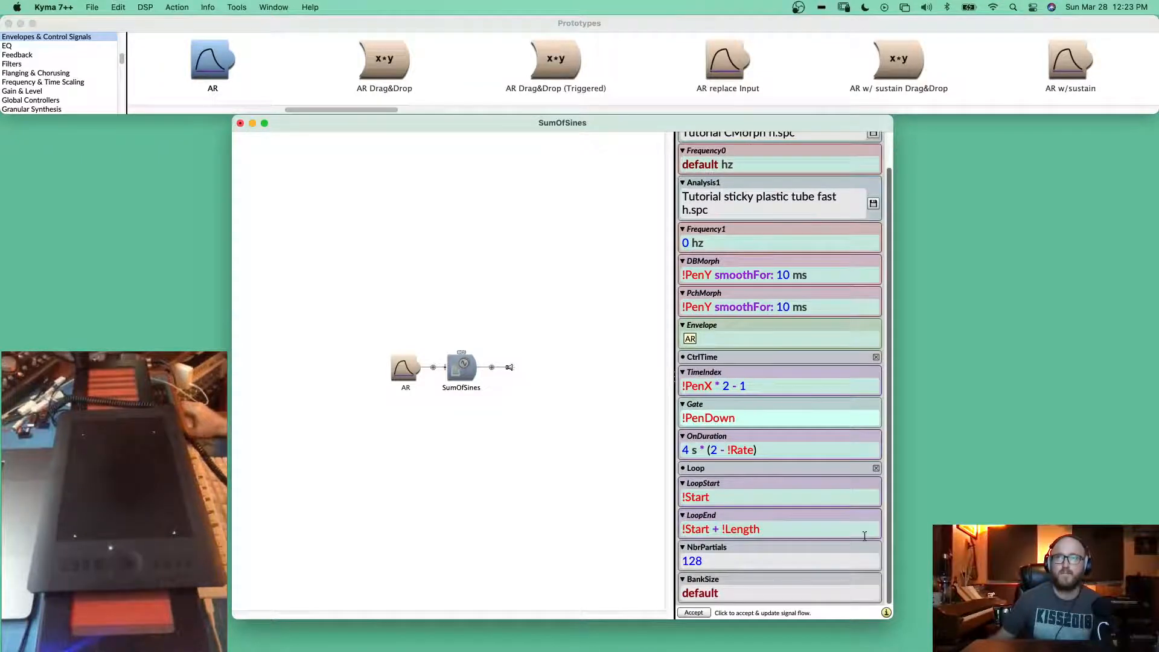
pyautogui.click(875, 469)
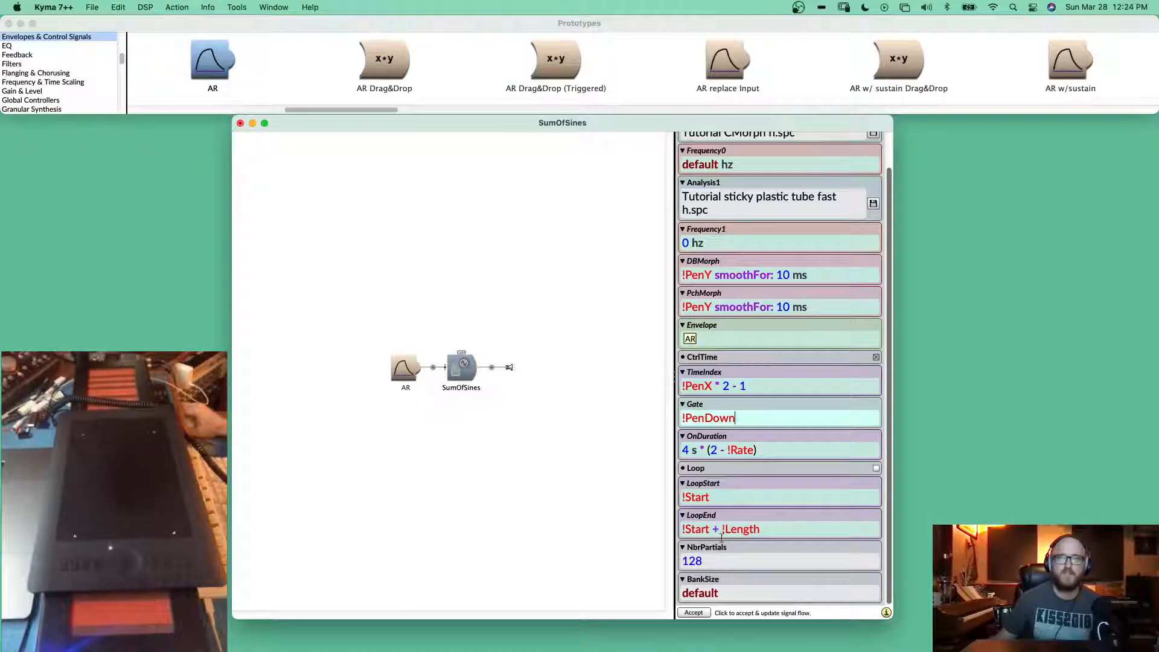
# - Check the partial count in the Analysis1 spectrum file's info and set NbrPartials of the SumOfSines module to 124
pyautogui.scroll(3, 778, 483)
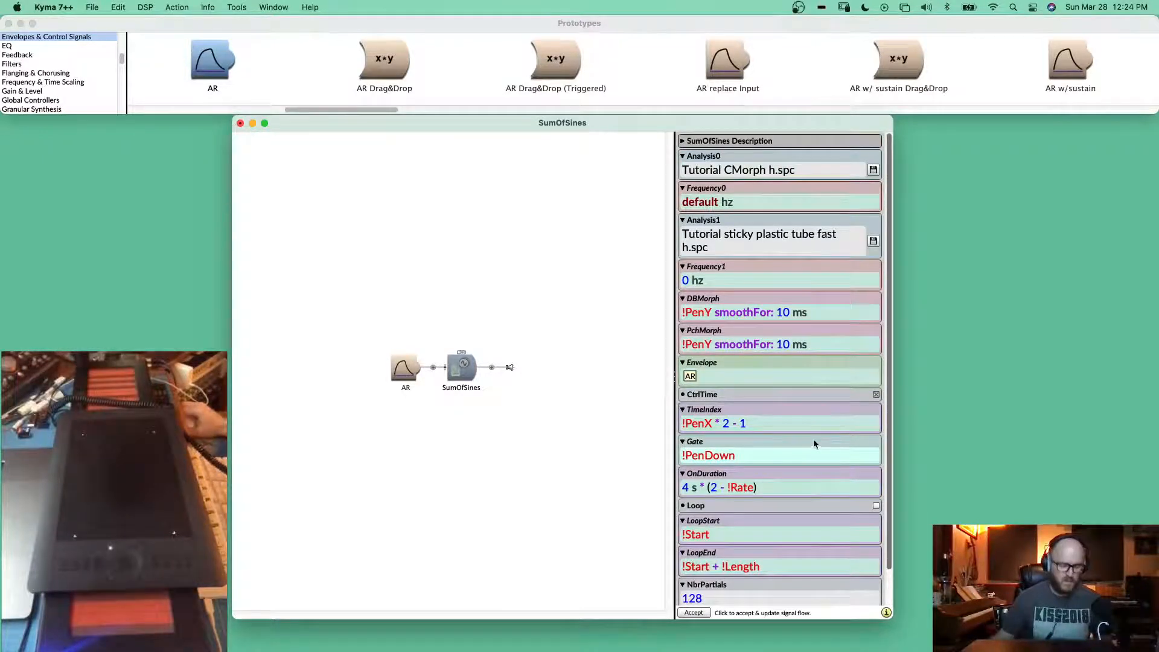
pyautogui.click(873, 241)
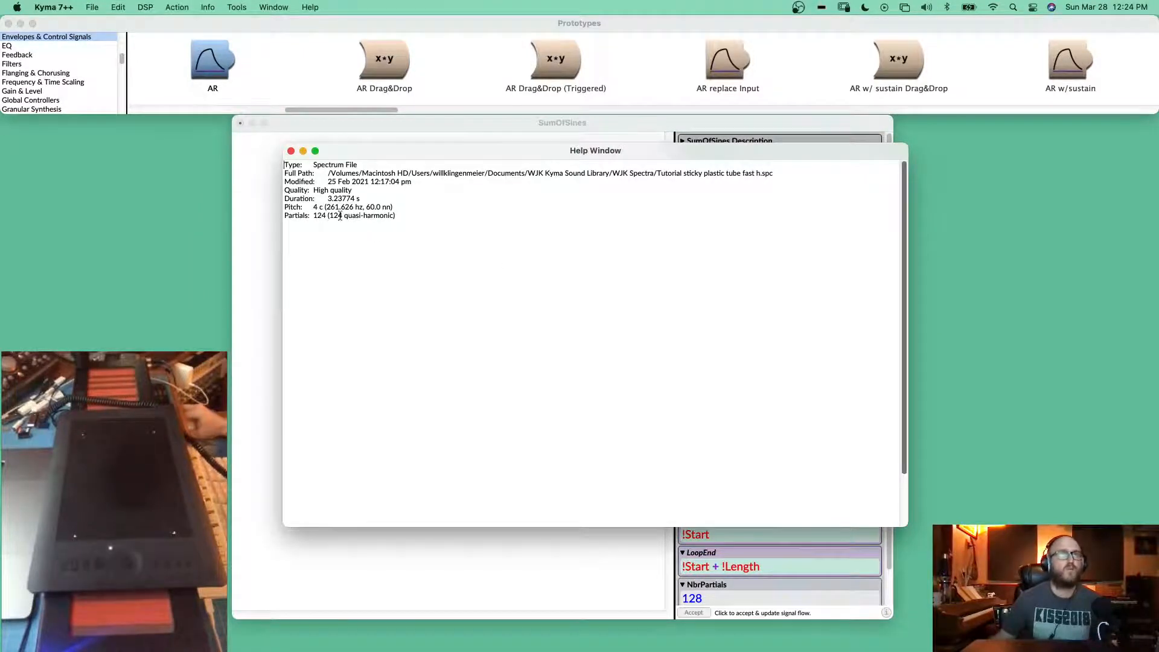
pyautogui.click(290, 150)
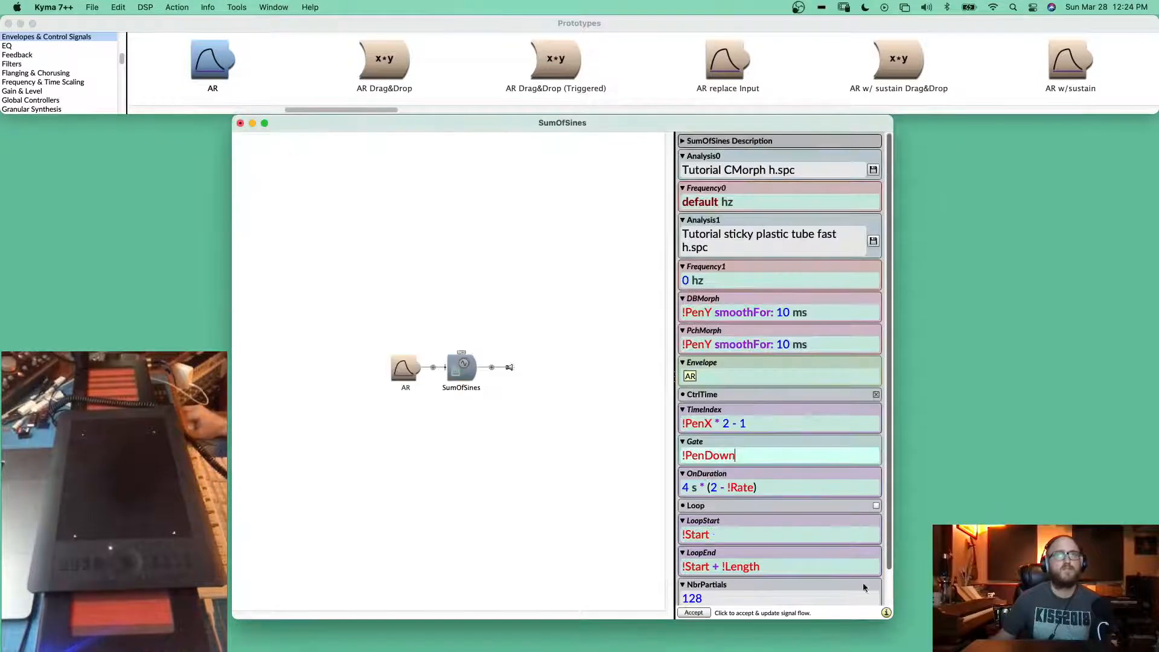
pyautogui.scroll(-2, 809, 578)
pyautogui.click(724, 561)
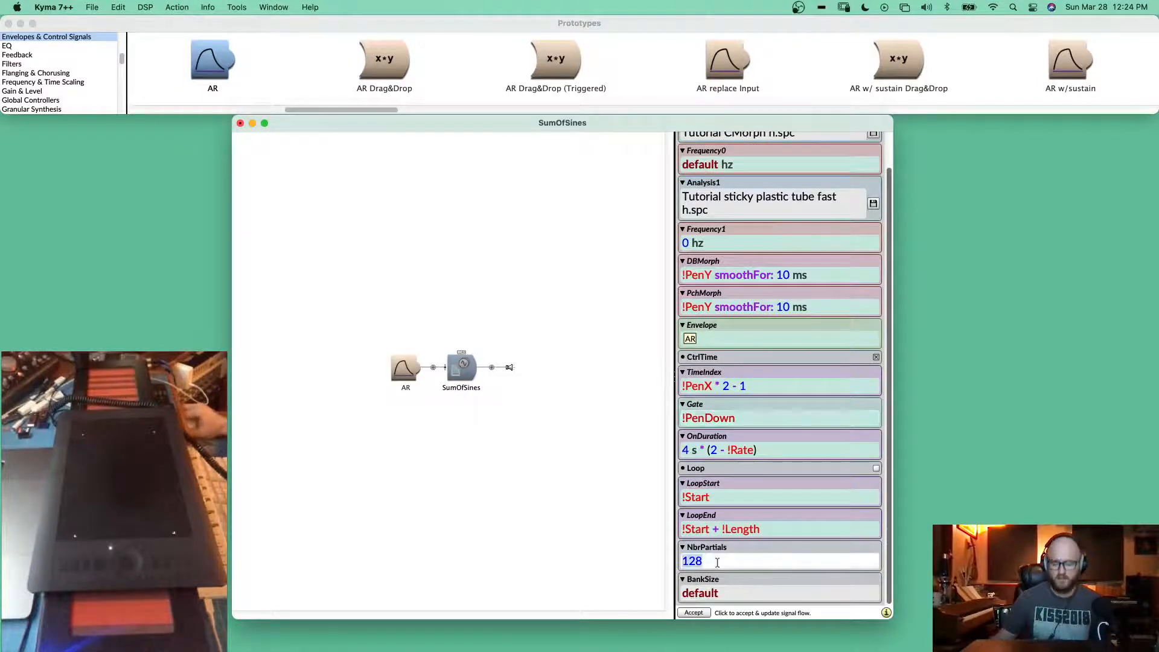
pyautogui.write('124')
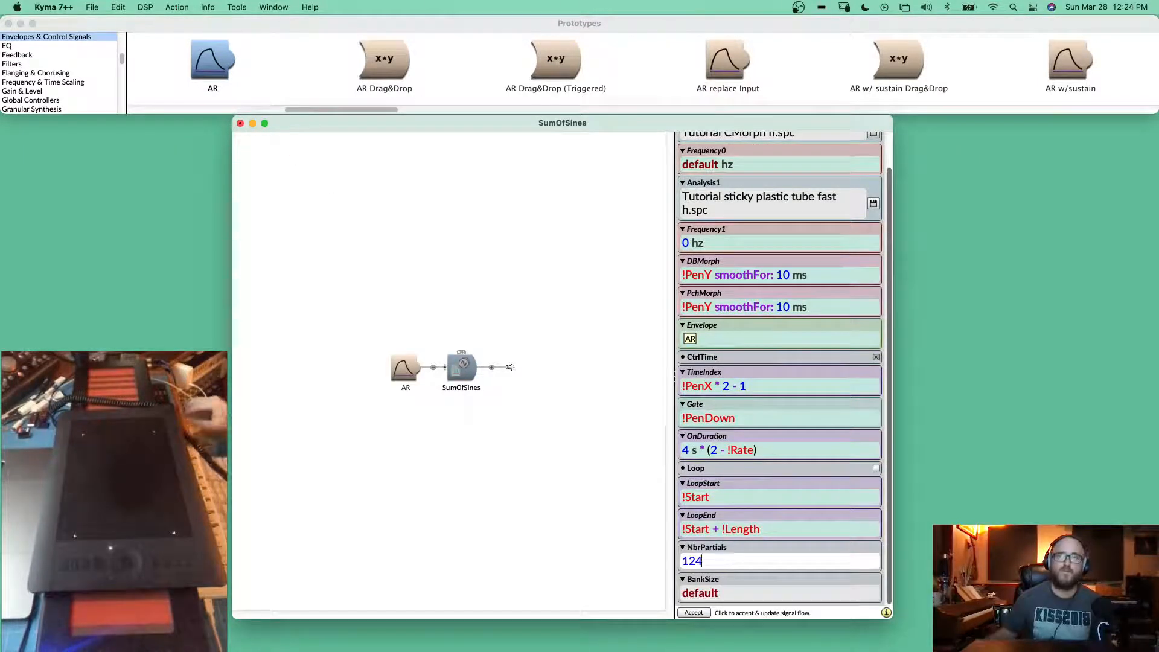
pyautogui.click(530, 441)
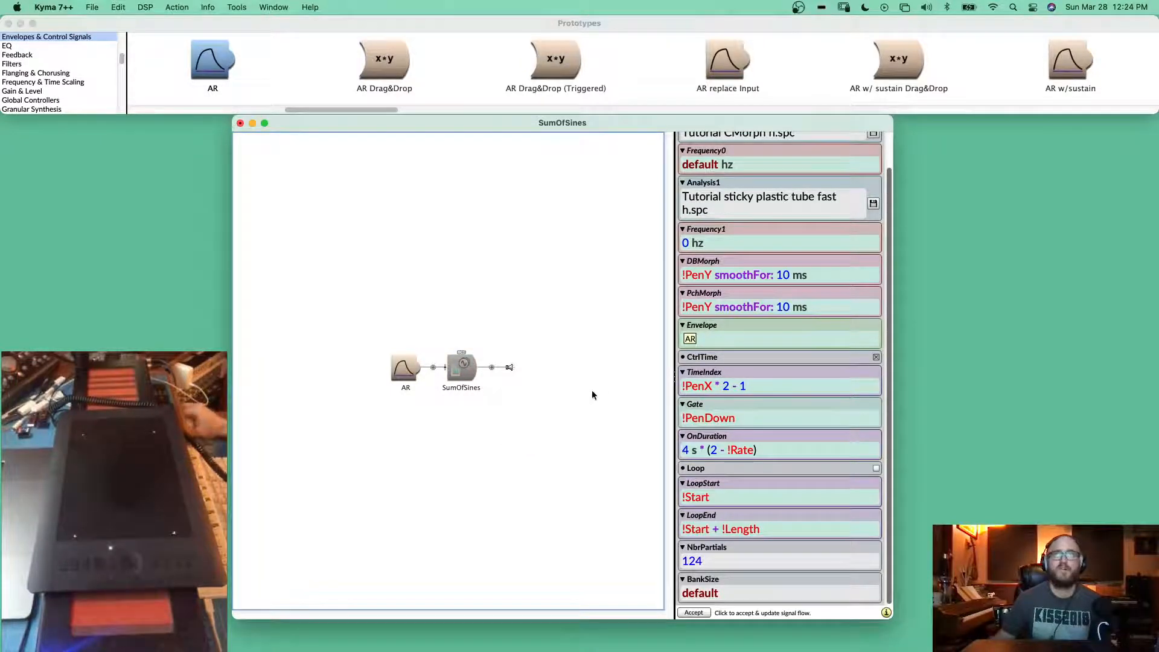
# - Play the SumOfSines sound to try out the pen tablet controls, and close its control surface window
pyautogui.scroll(2, 697, 424)
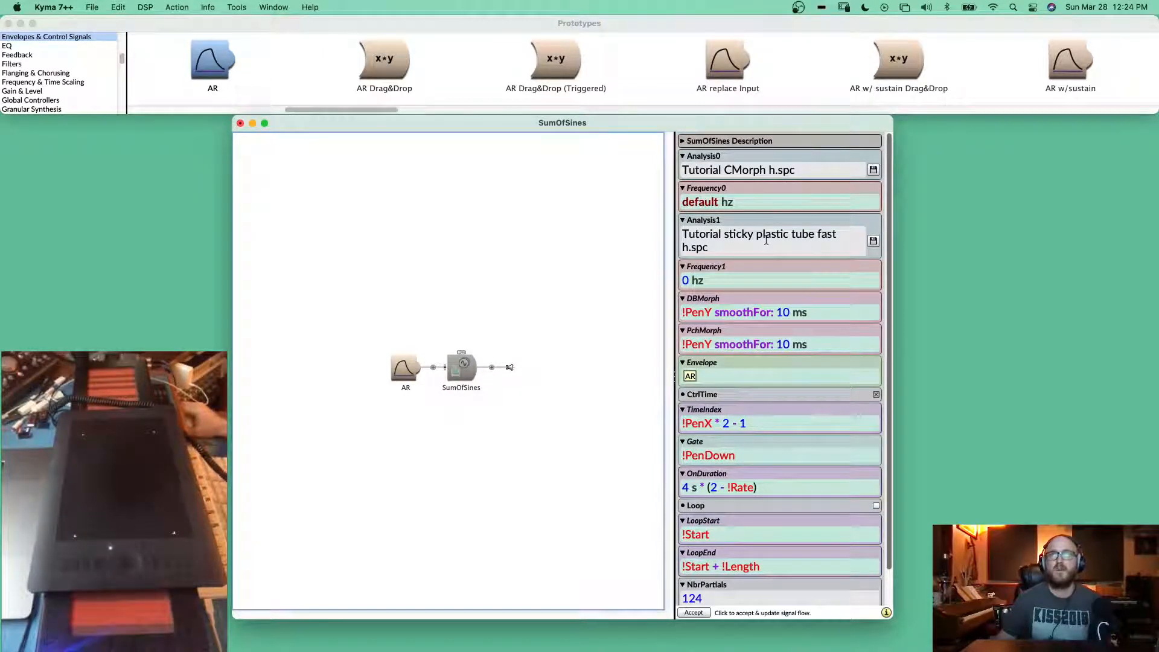
pyautogui.scroll(-3, 766, 240)
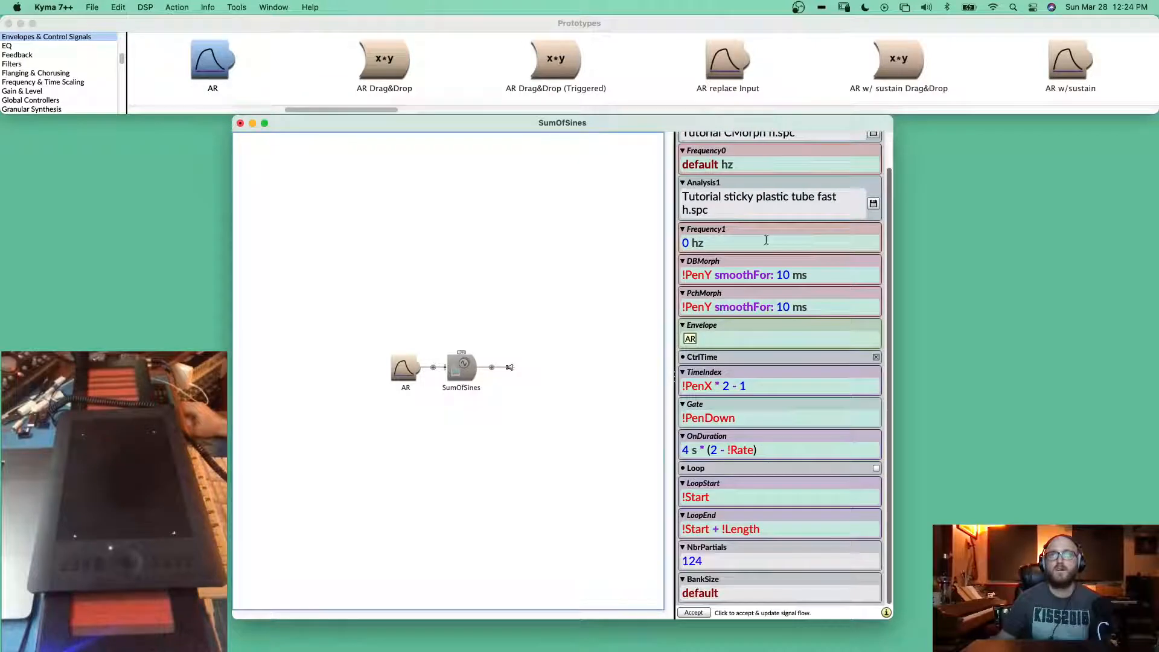
pyautogui.scroll(3, 766, 240)
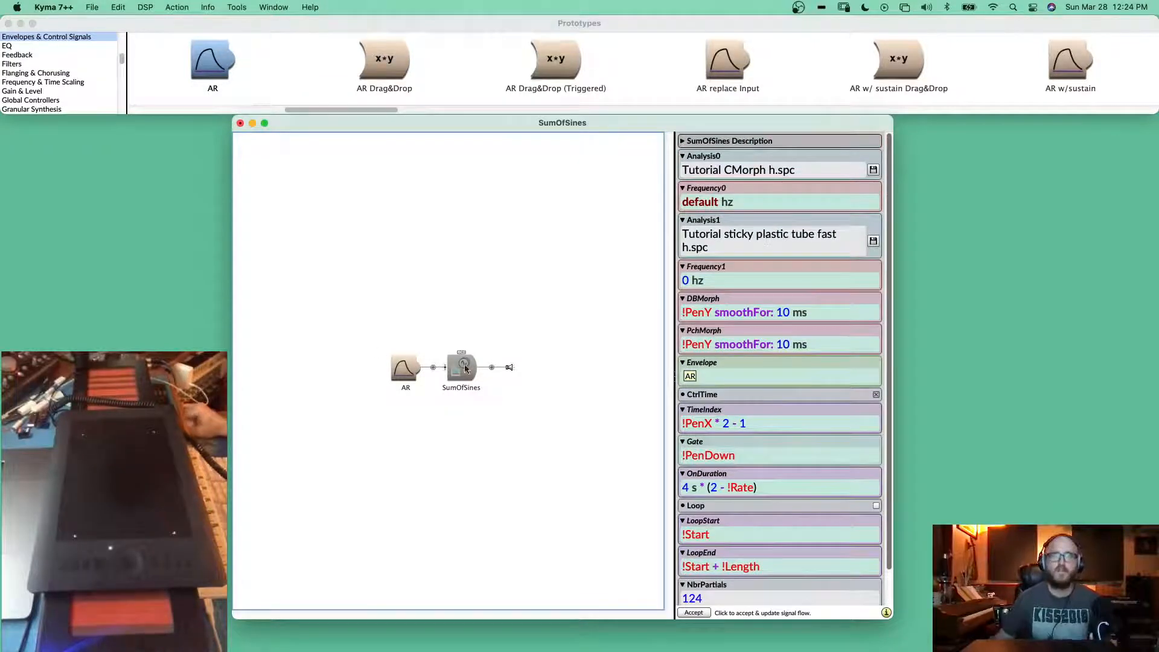
pyautogui.hotkey('ctrl', 'space')
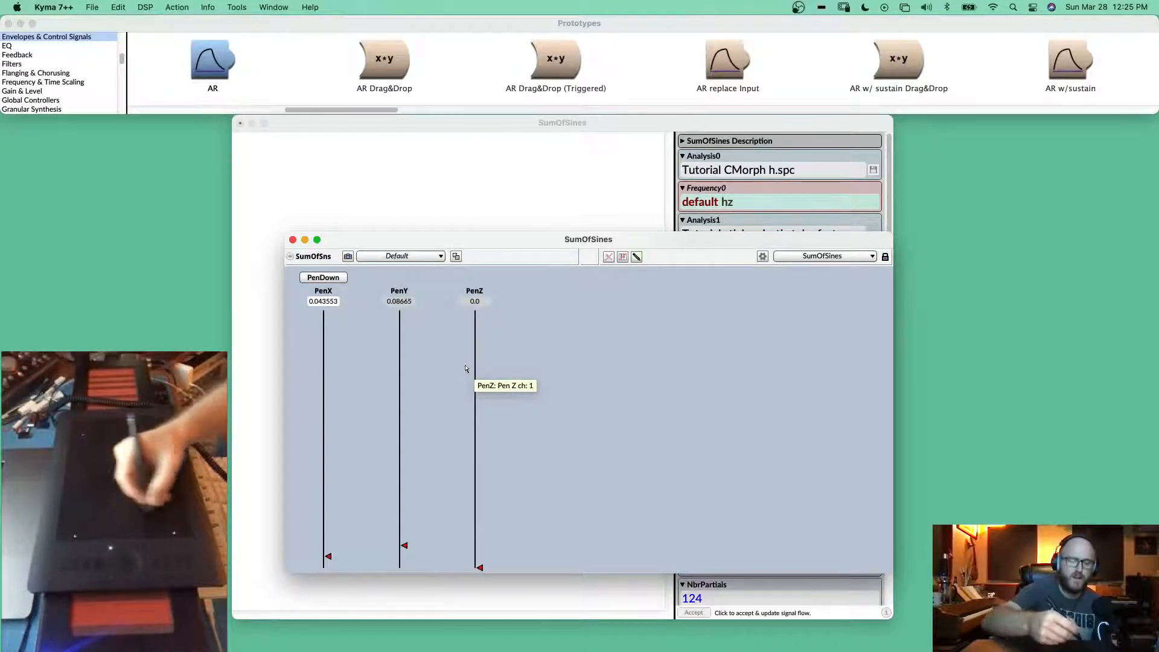
pyautogui.moveTo(465, 368); pyautogui.dragTo(464, 368)
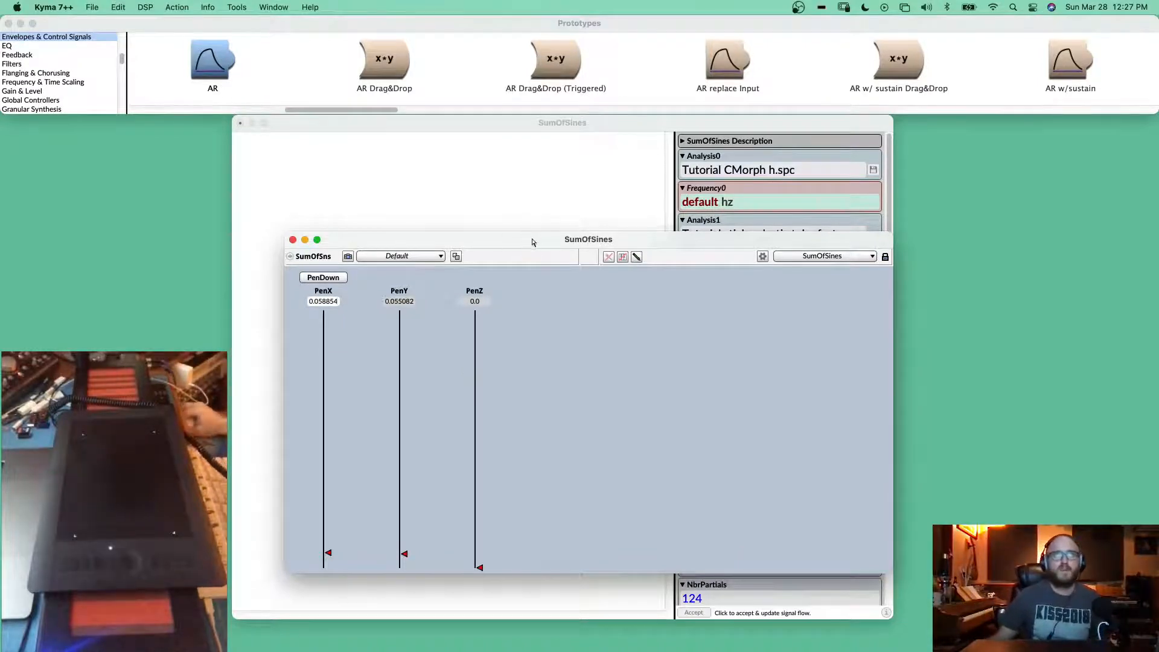
pyautogui.moveTo(531, 242); pyautogui.dragTo(331, 147)
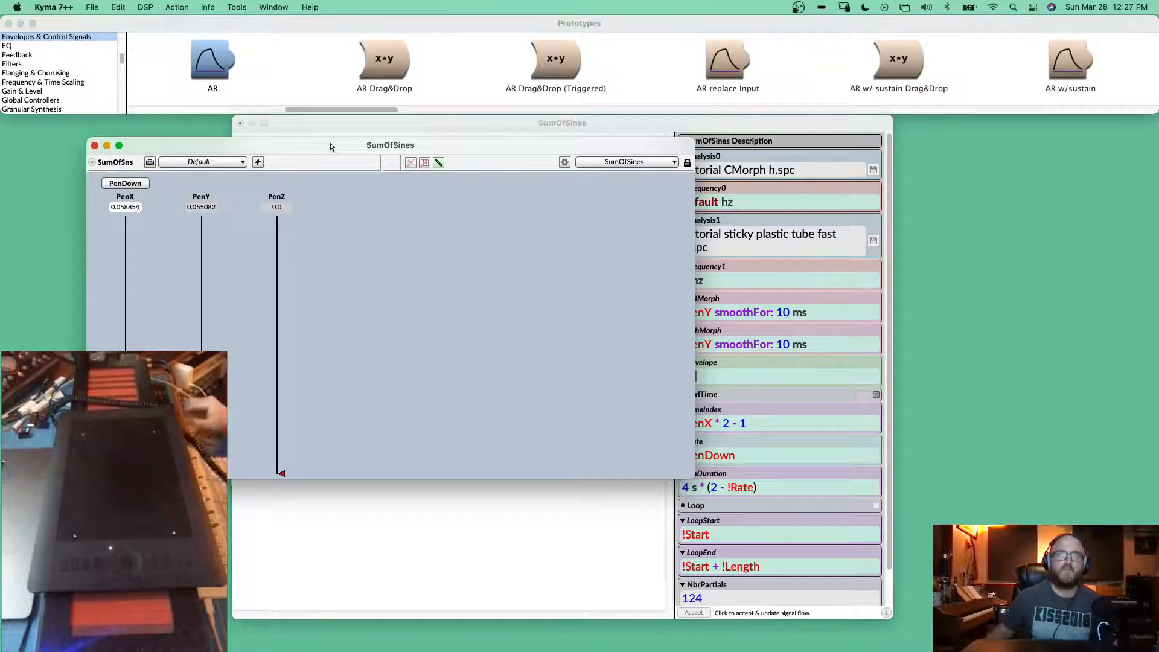
pyautogui.click(95, 145)
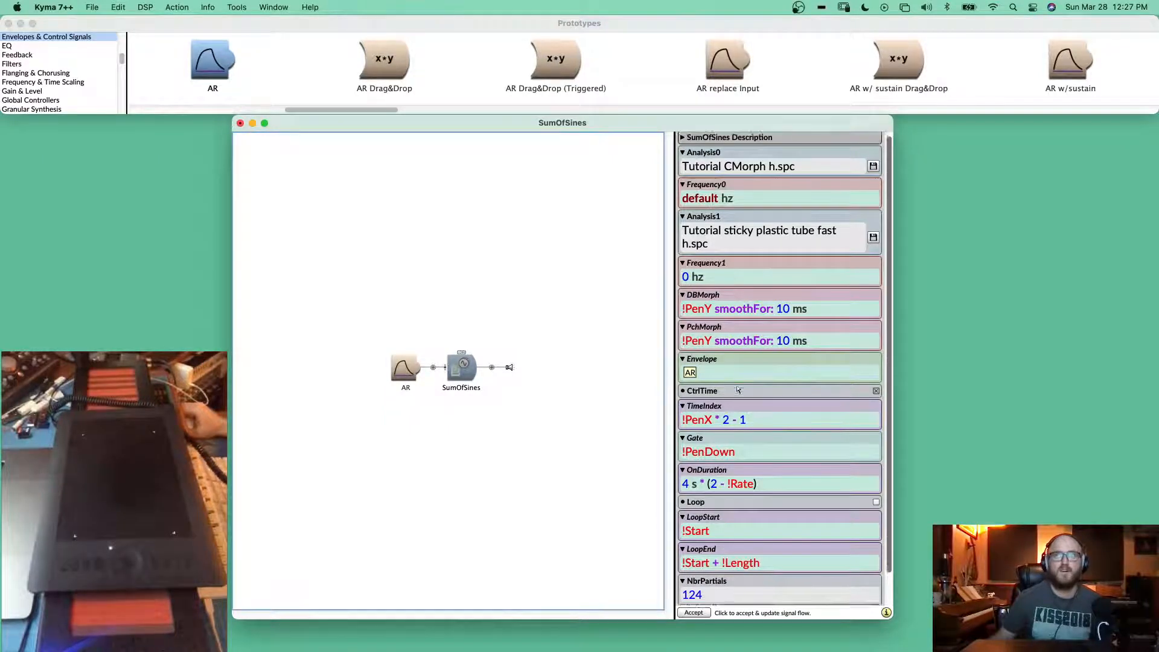
# - Change the TimeIndex expression of the SumOfSines module to !PenX - 1
pyautogui.scroll(-3, 738, 389)
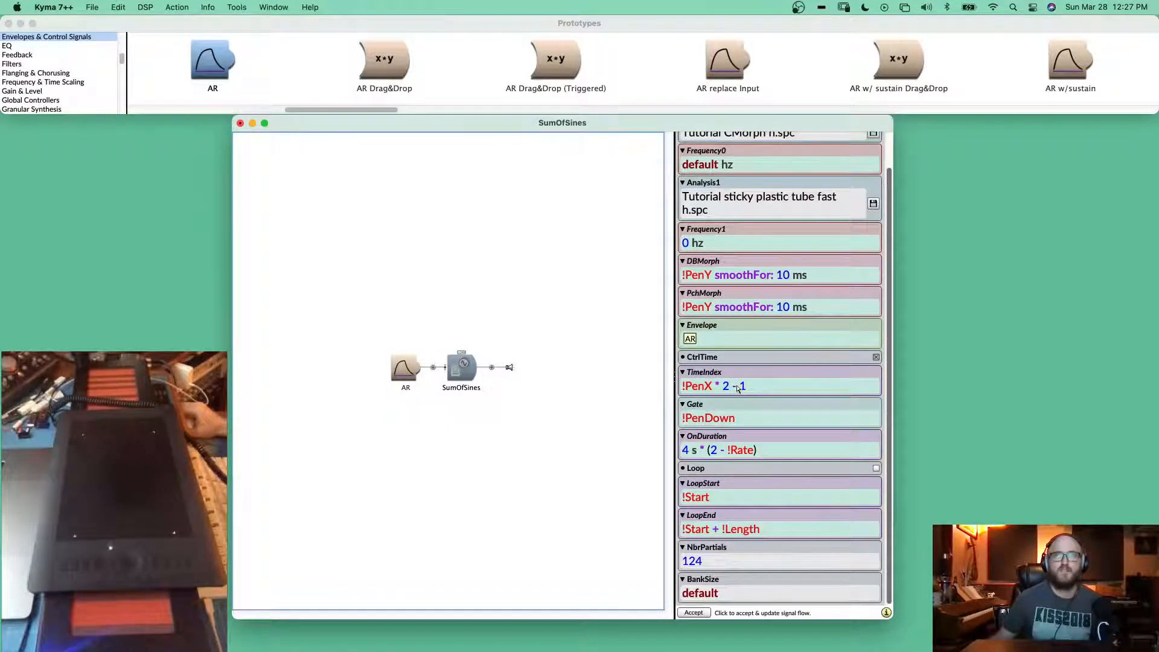
pyautogui.click(721, 385)
pyautogui.moveTo(716, 386); pyautogui.dragTo(771, 389)
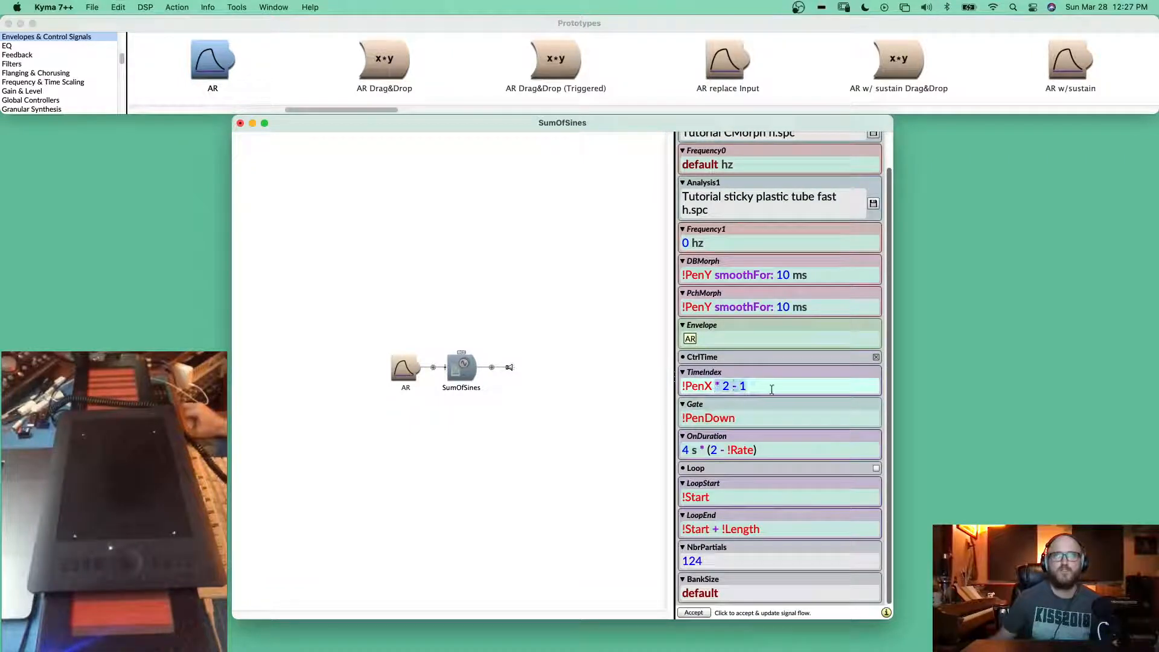
pyautogui.press('BackSpace')
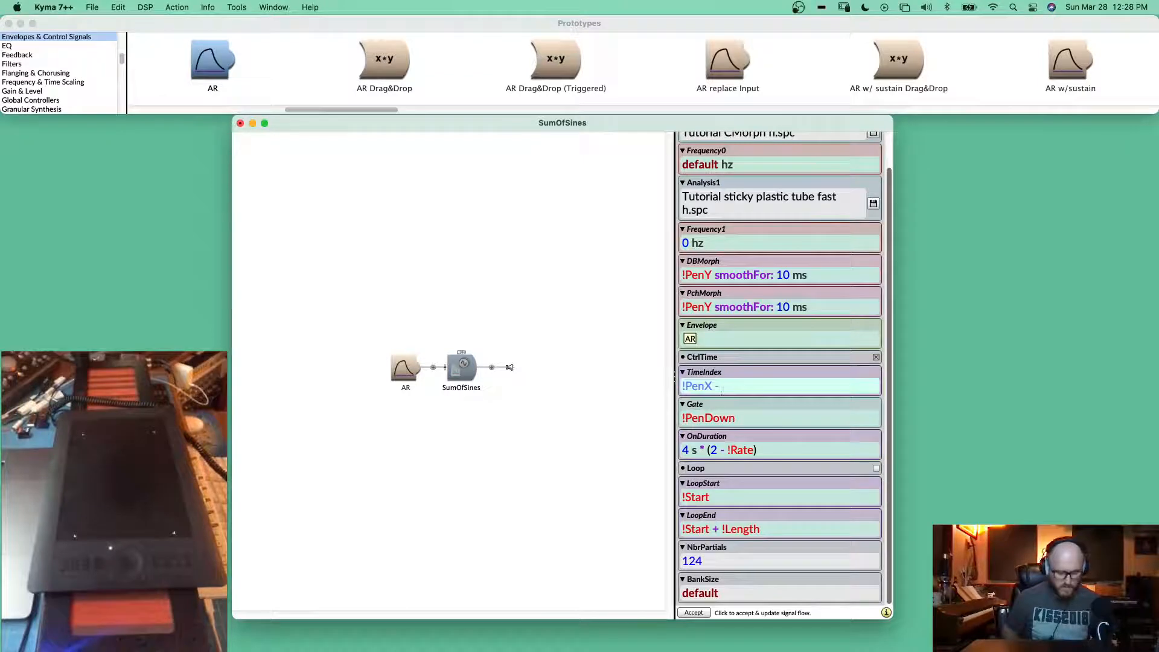
pyautogui.write('1')
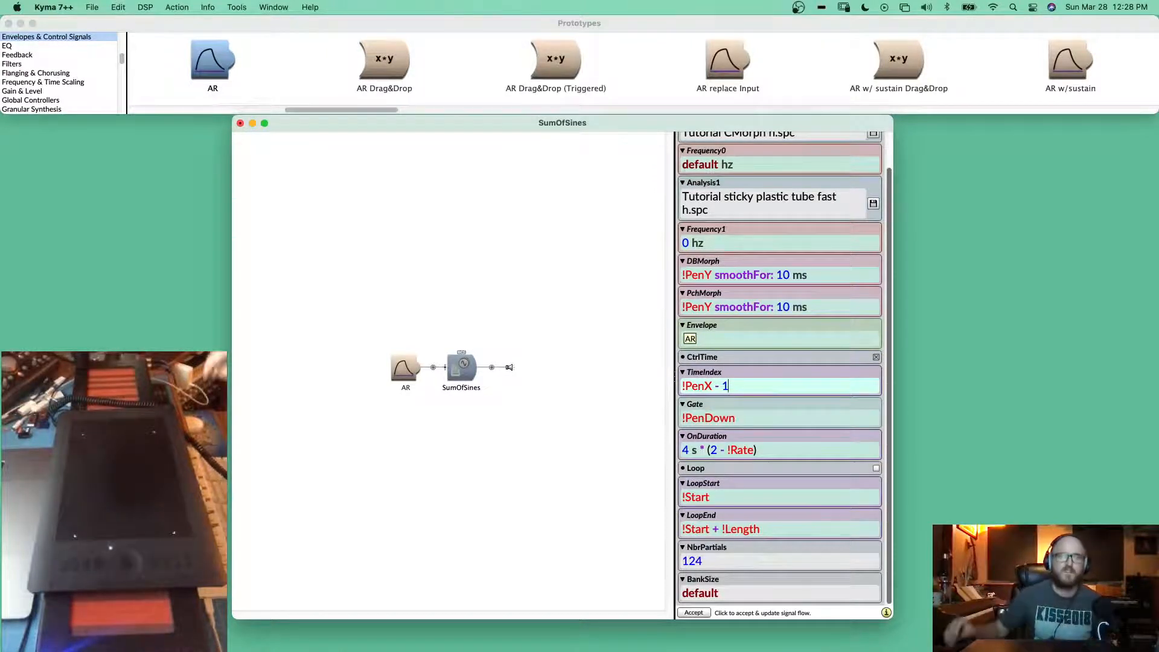
# - Play the SumOfSines sound again to hear the revised TimeIndex, and close its control surface window
pyautogui.click(463, 375)
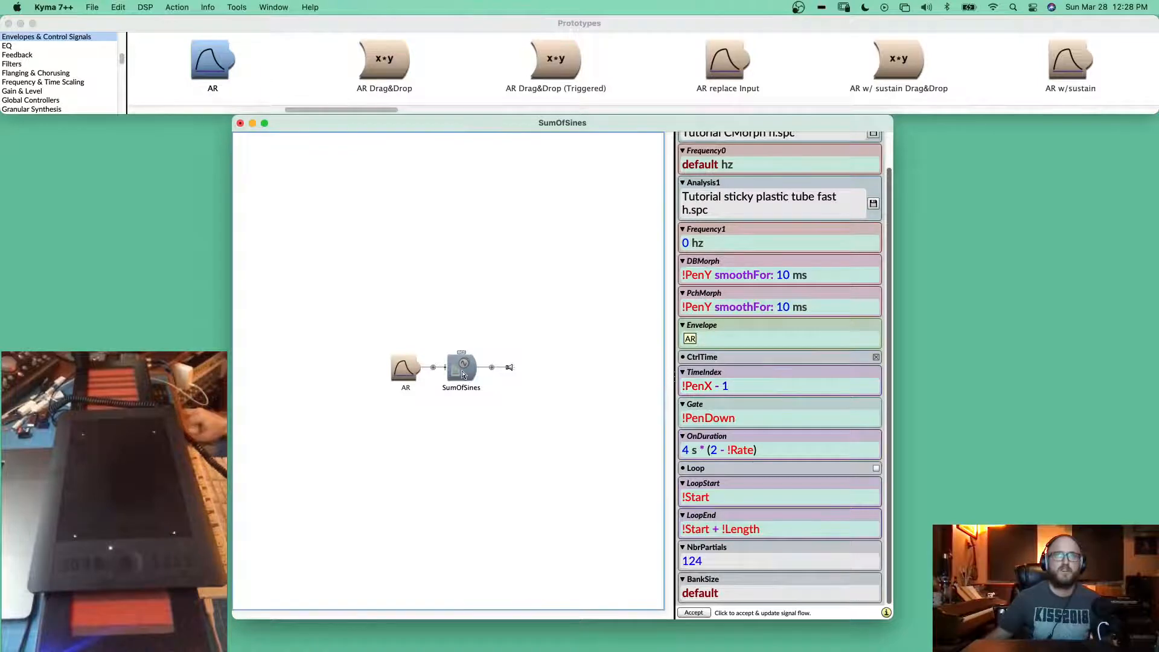
pyautogui.hotkey('ctrl', 'space')
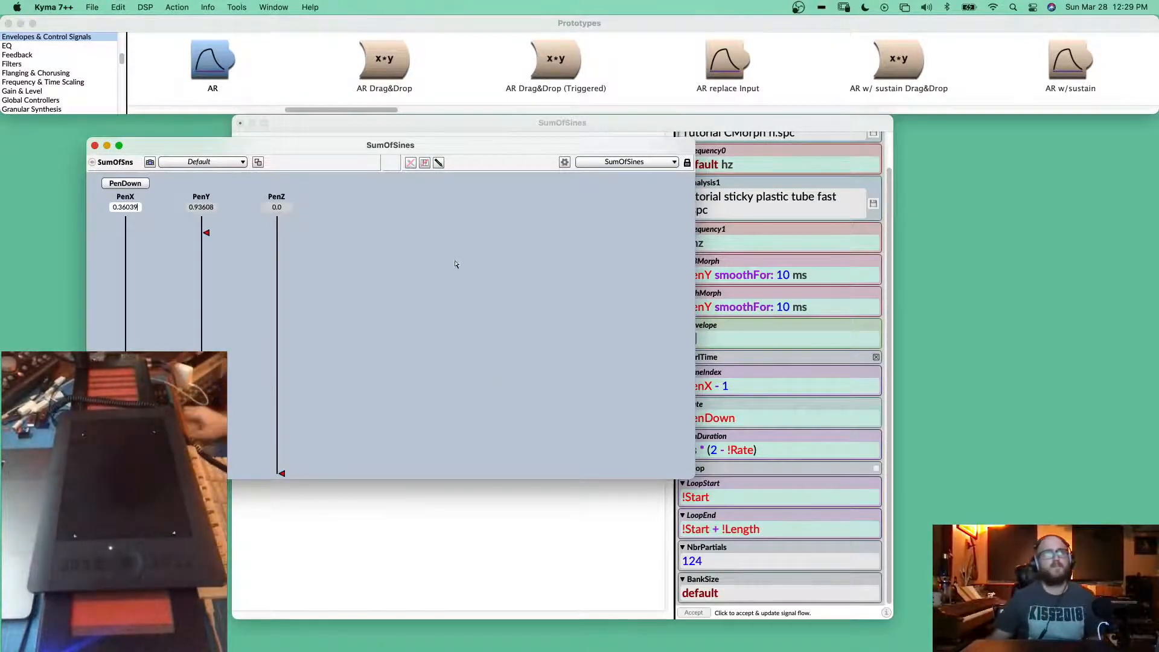
pyautogui.click(95, 146)
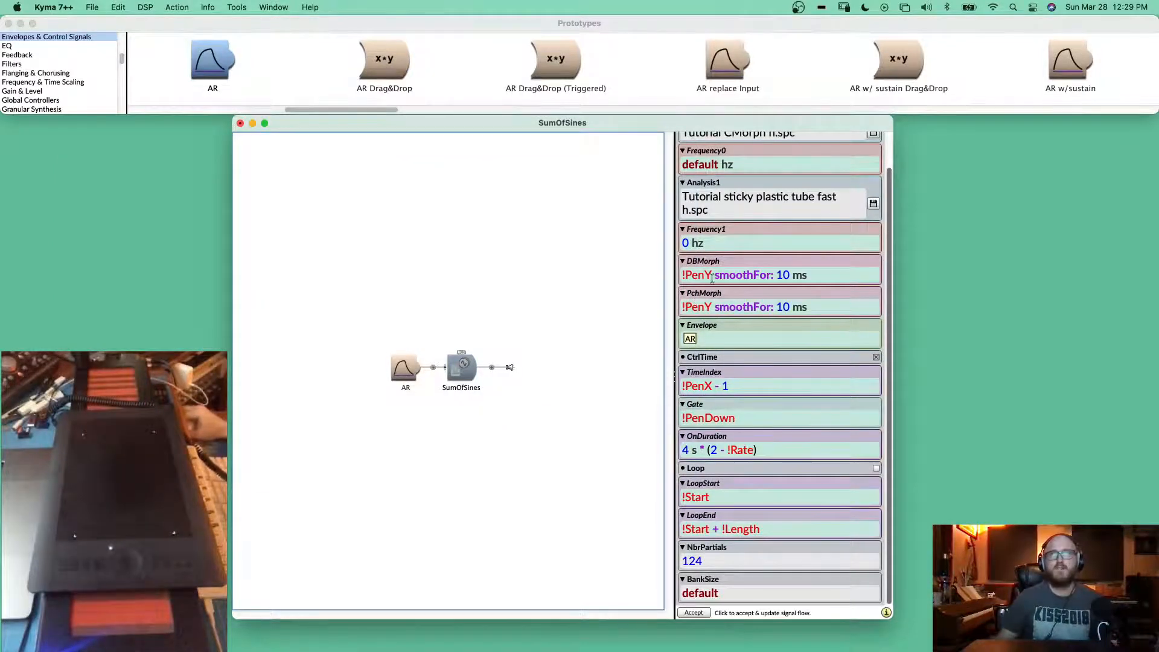
# - Replace !PenY with the pen pressure control !PenZ in both the DBMorph and PchMorph expressions, keeping the 10 ms smoothing
pyautogui.click(711, 278)
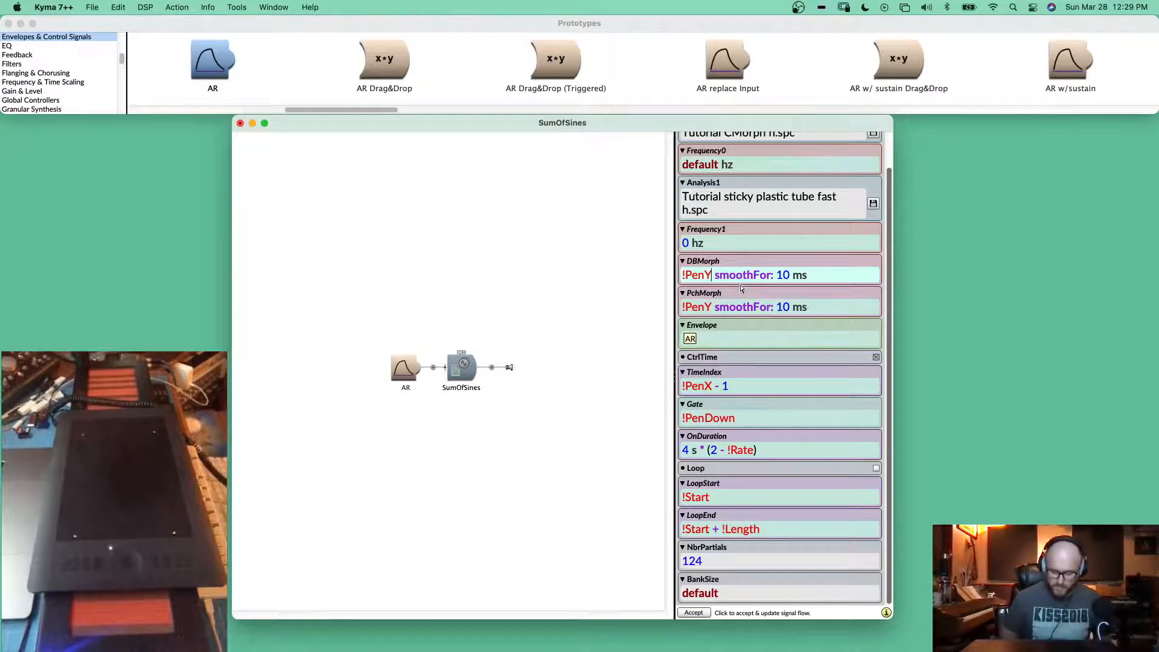
pyautogui.press('BackSpace')
pyautogui.write('Z')
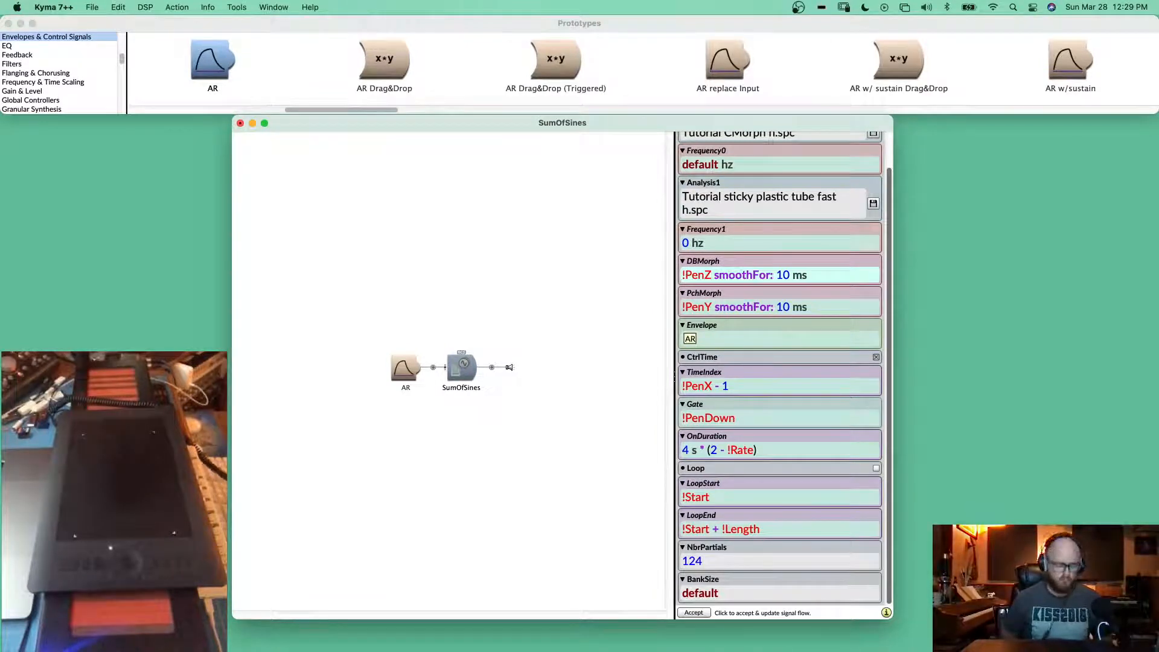
pyautogui.press('Tab')
pyautogui.press('Left')
pyautogui.press('Right')
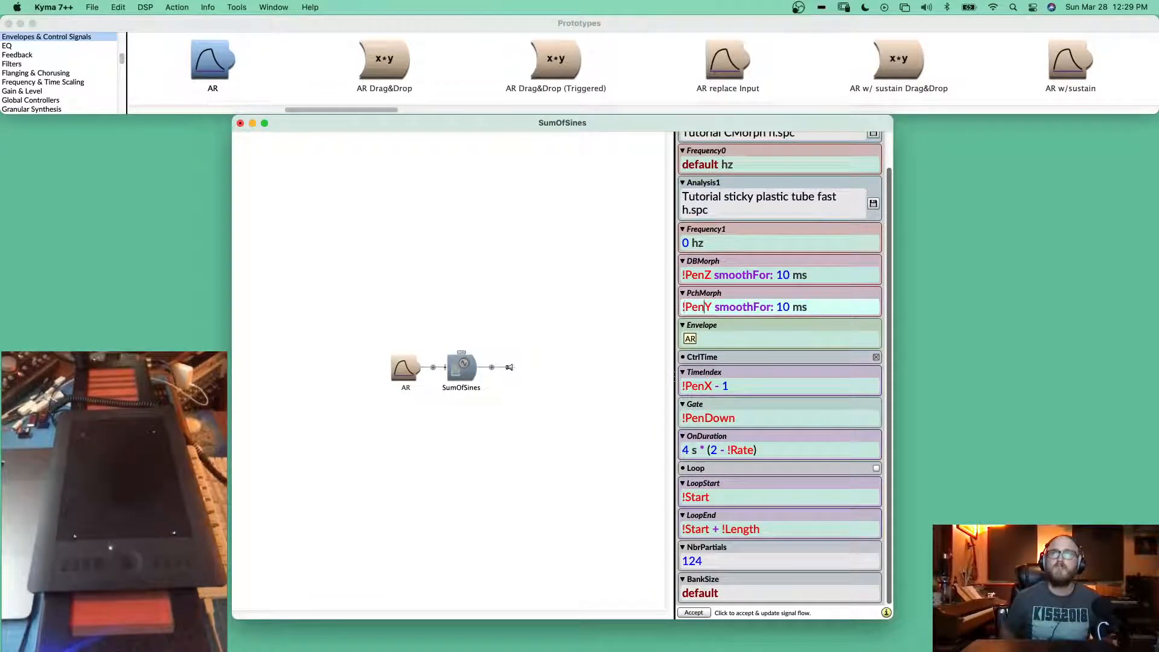
pyautogui.press('Delete')
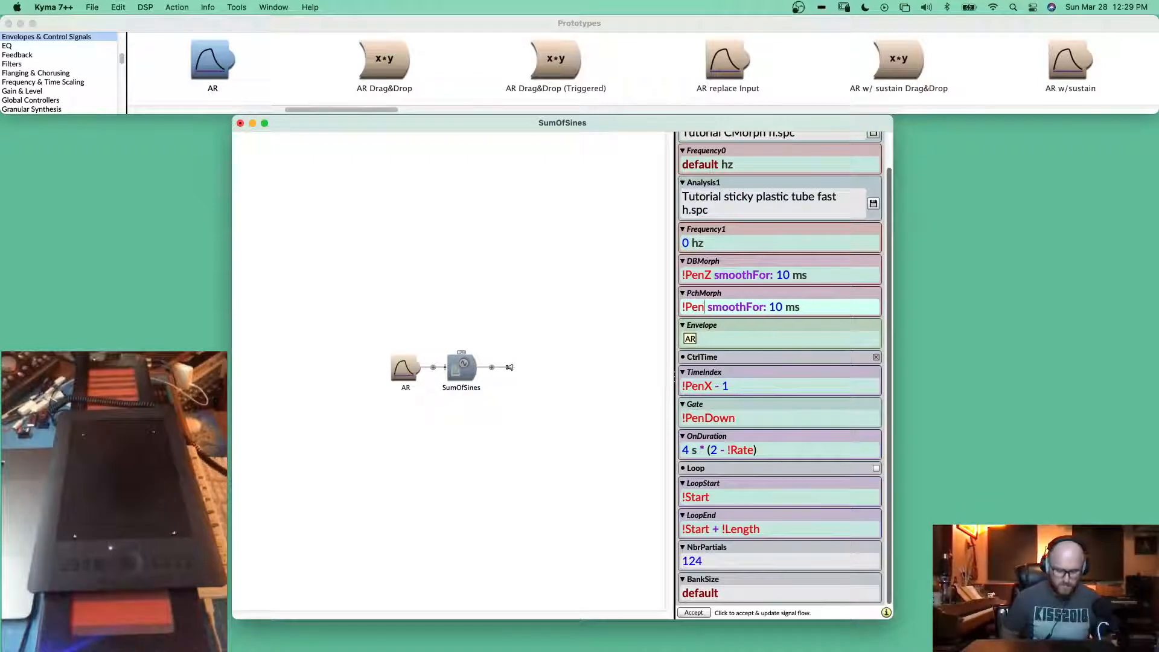
pyautogui.write('Z')
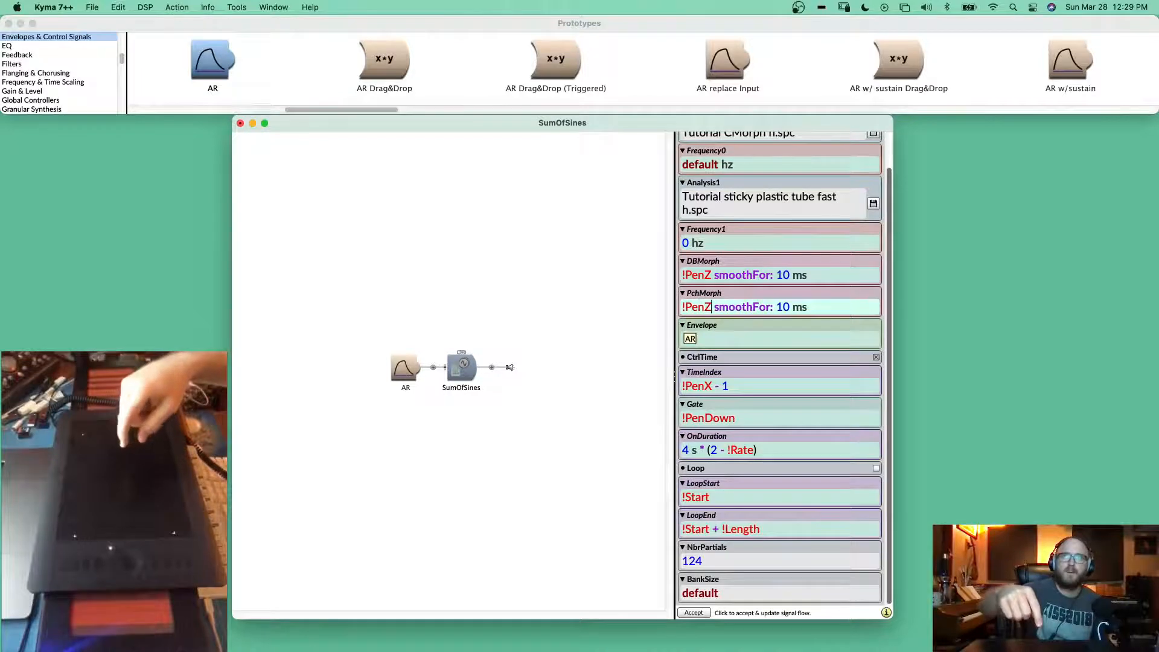
# - Set both Frequency0 and Frequency1 of the SumOfSines module to default hz * !PenX
pyautogui.scroll(2, 760, 268)
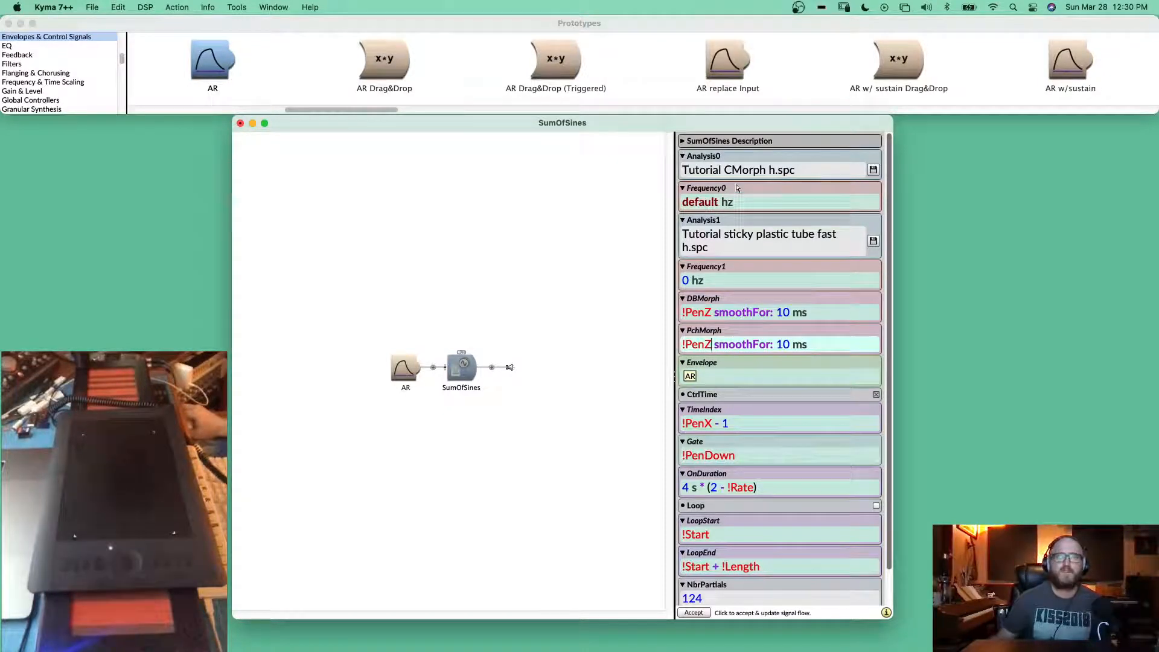
pyautogui.click(738, 201)
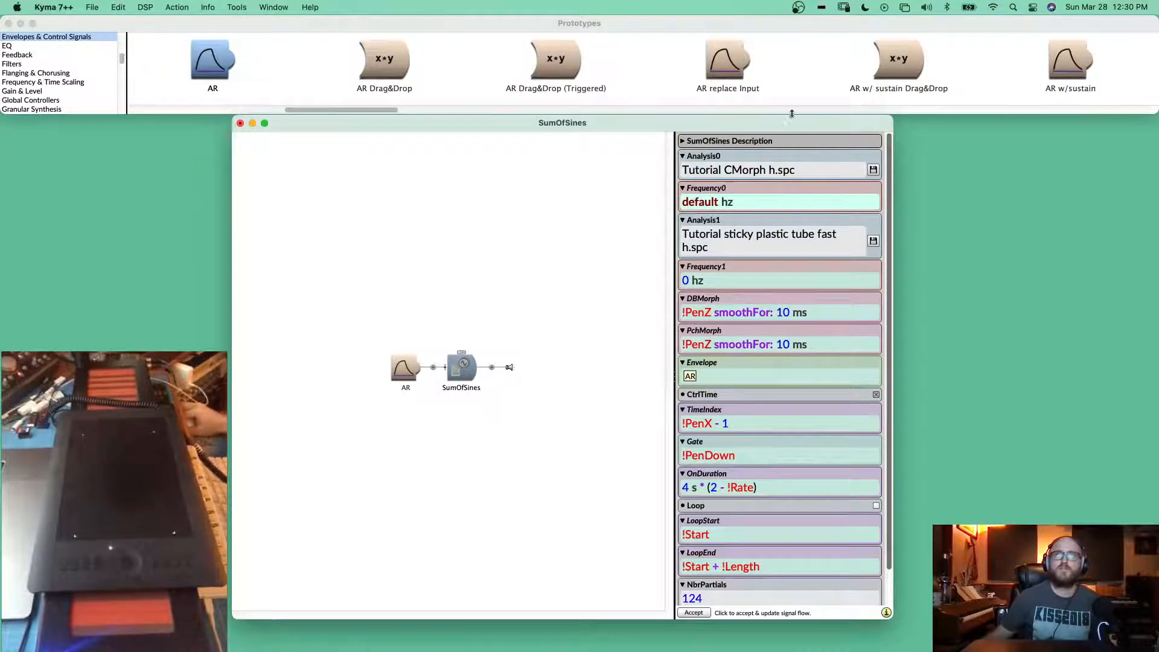
pyautogui.moveTo(788, 126); pyautogui.dragTo(787, 128)
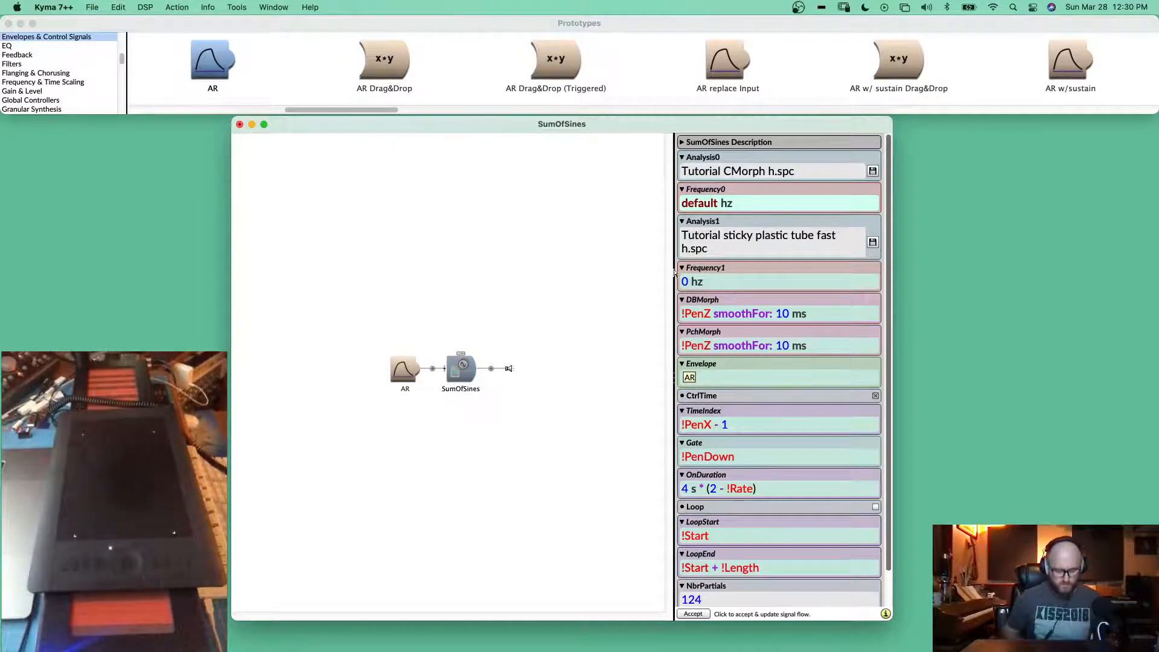
pyautogui.write('*')
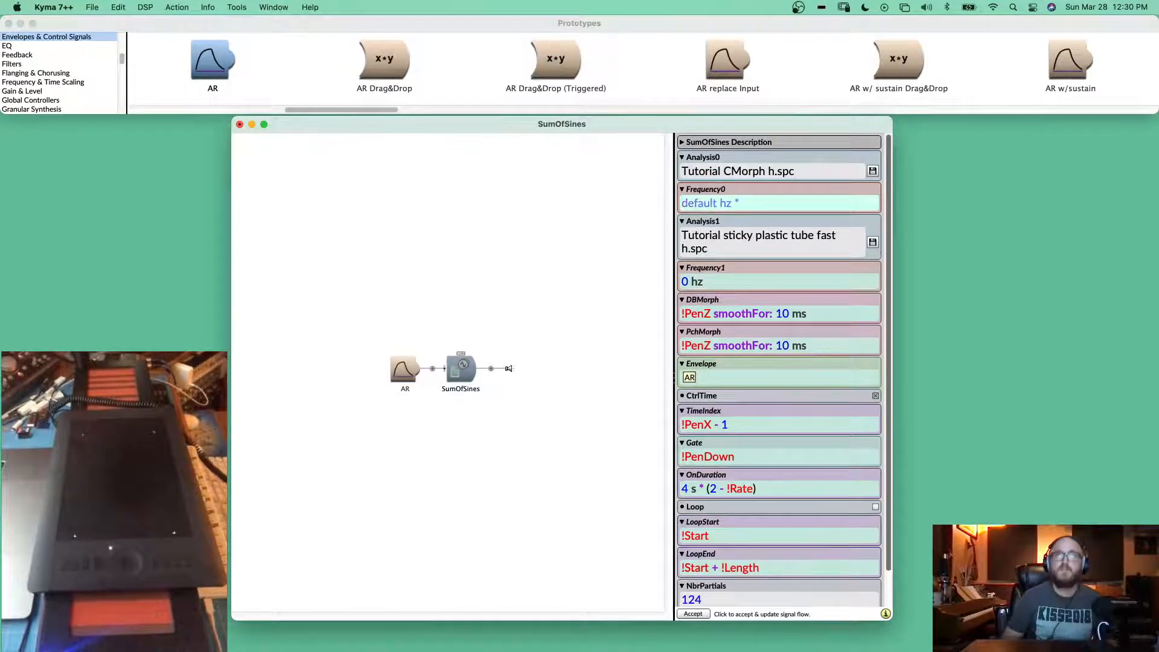
pyautogui.write('!Frequency0')
pyautogui.write('PenX')
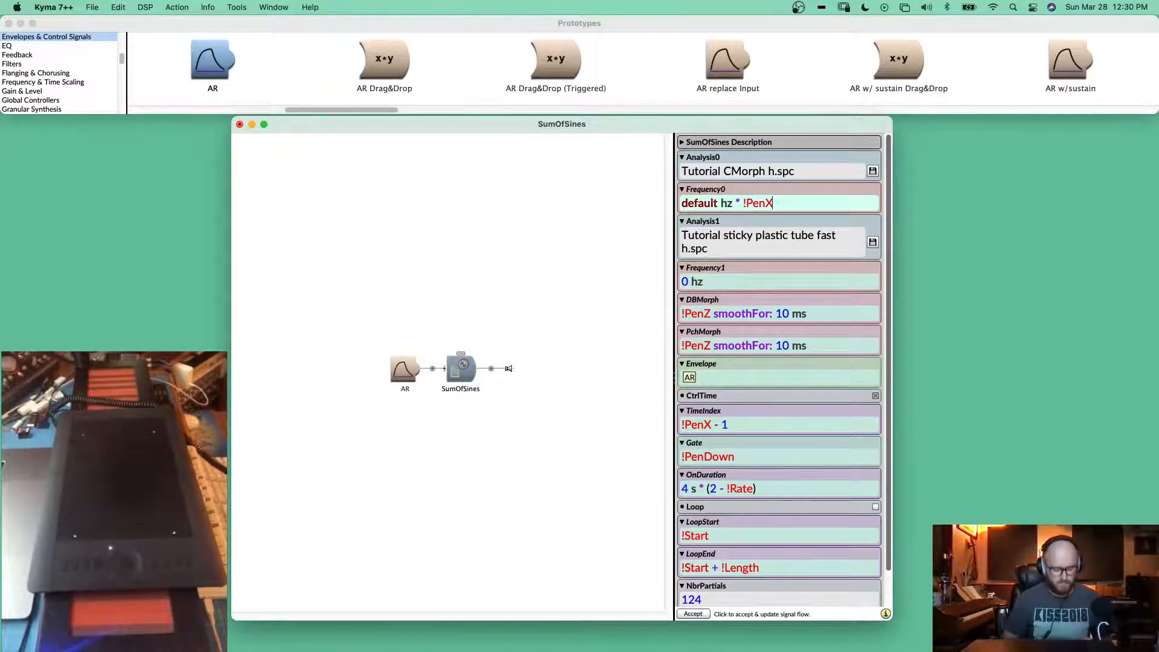
pyautogui.press('Tab')
pyautogui.press('Tab')
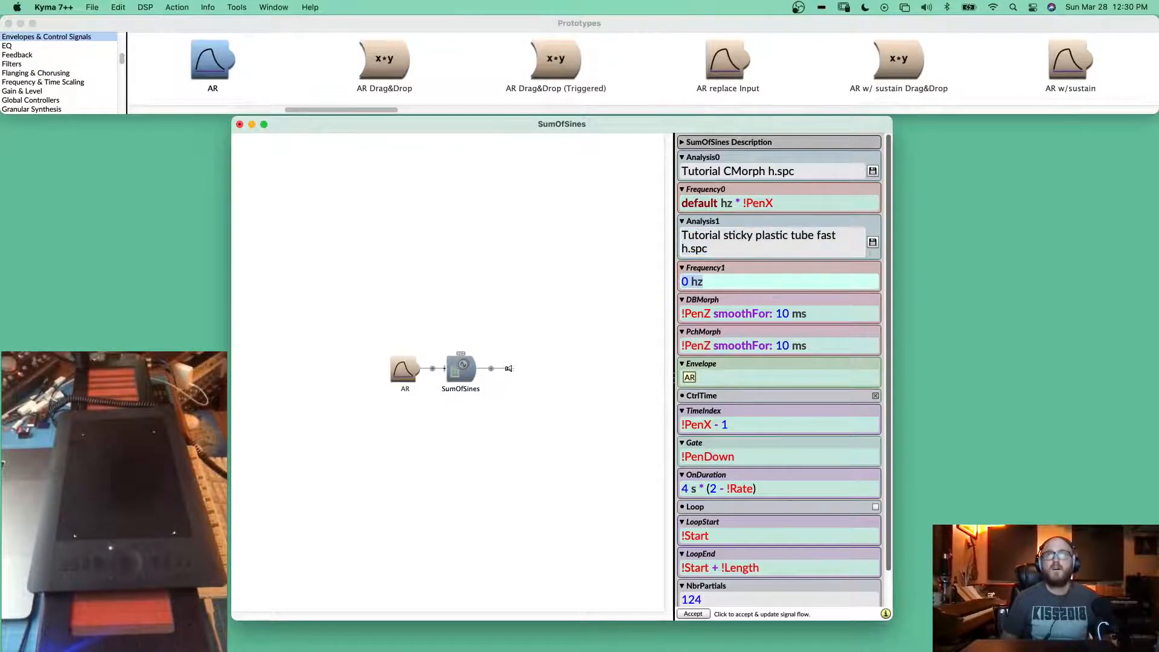
pyautogui.write('default hz * !PenX')
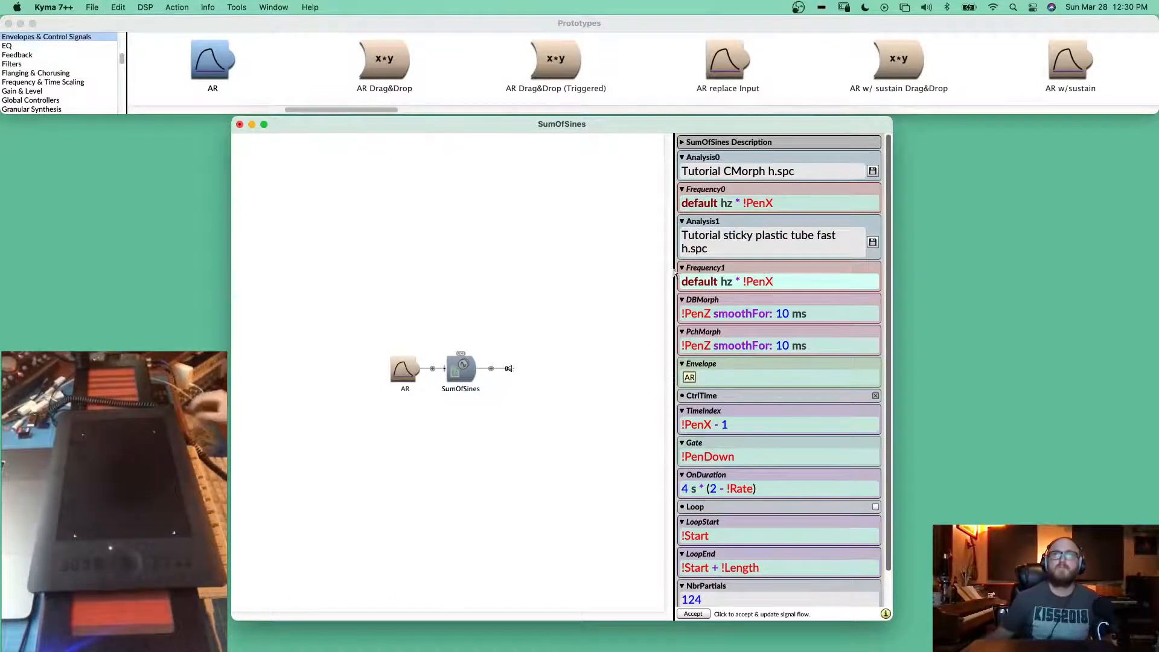
pyautogui.click(619, 390)
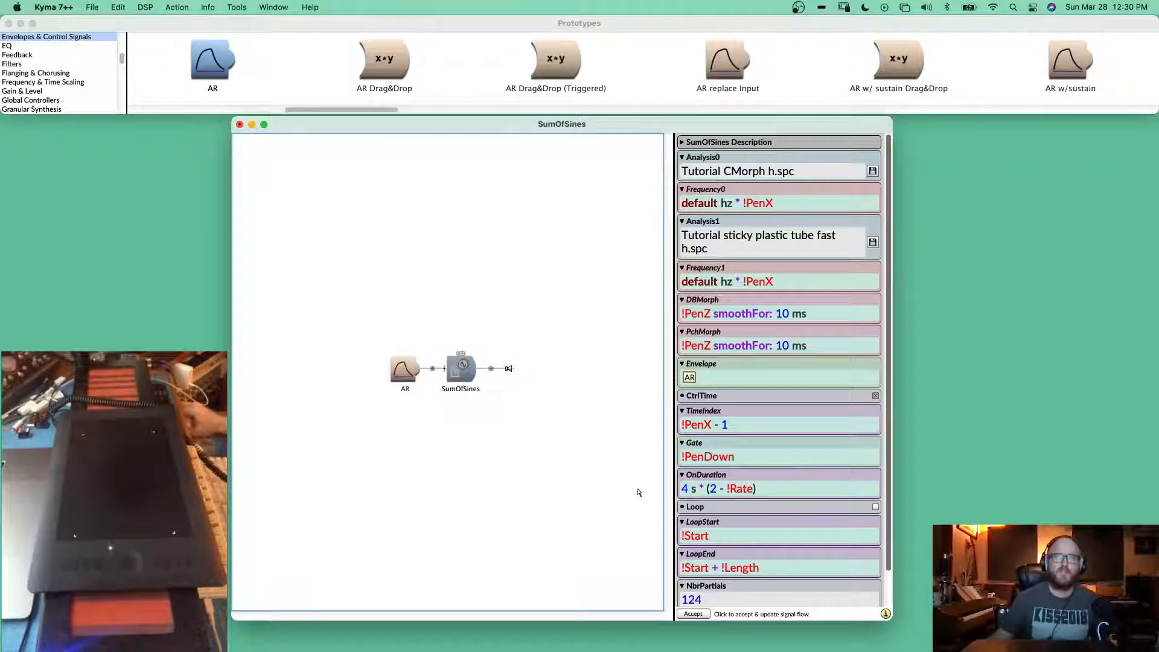
pyautogui.scroll(-3, 731, 500)
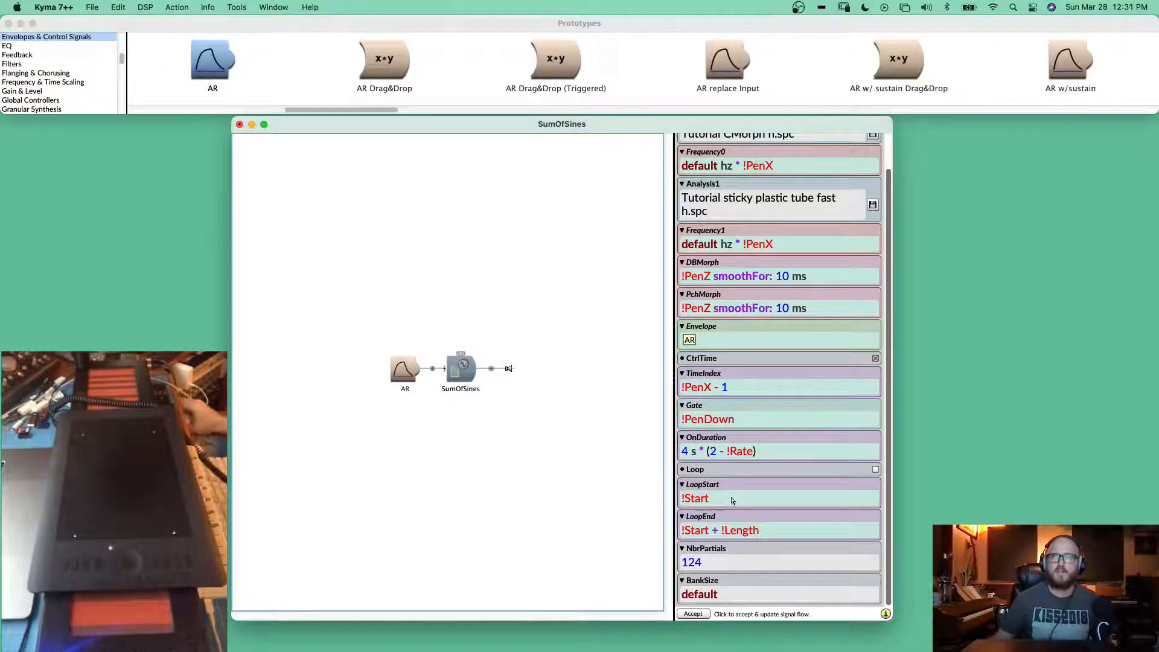
pyautogui.scroll(3, 732, 500)
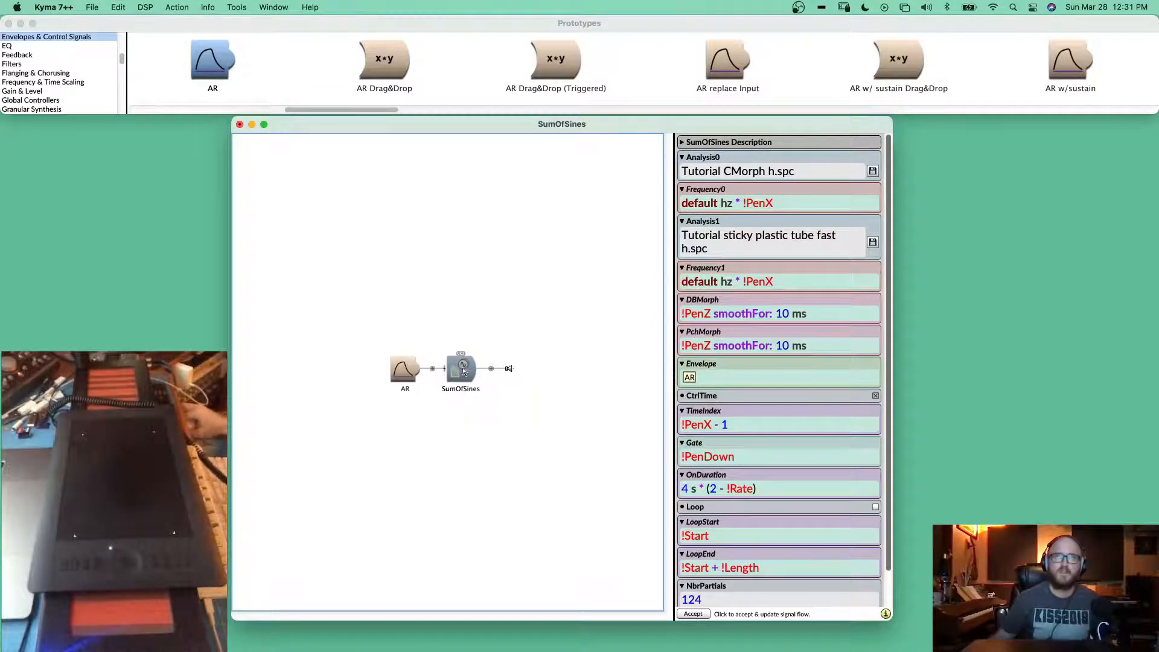
# - Play the SumOfSines sound to audition the pen-controlled frequency and morph, reposition its control surface window, and close it
pyautogui.hotkey('ctrl', 'space')
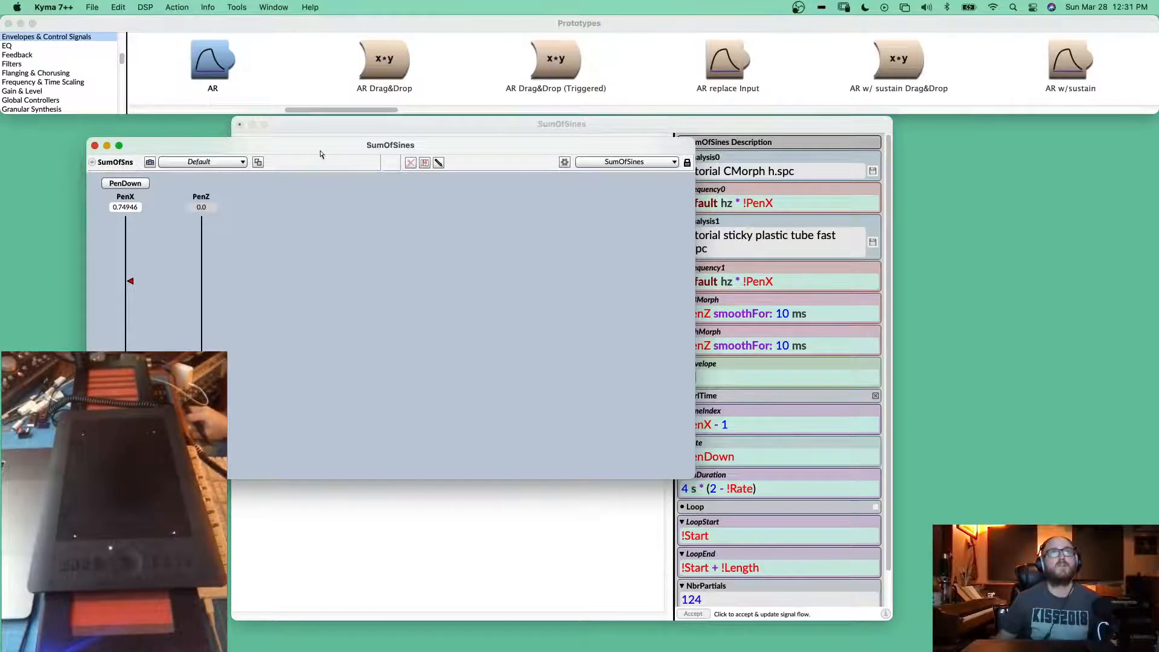
pyautogui.moveTo(322, 152); pyautogui.dragTo(516, 142)
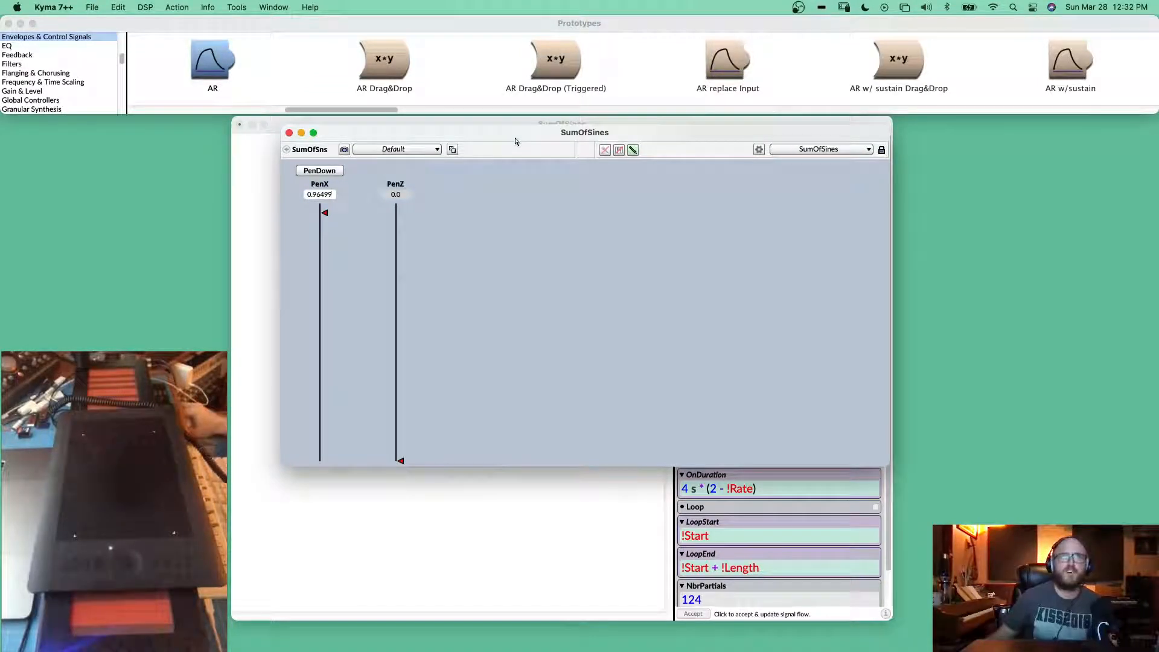
pyautogui.click(289, 132)
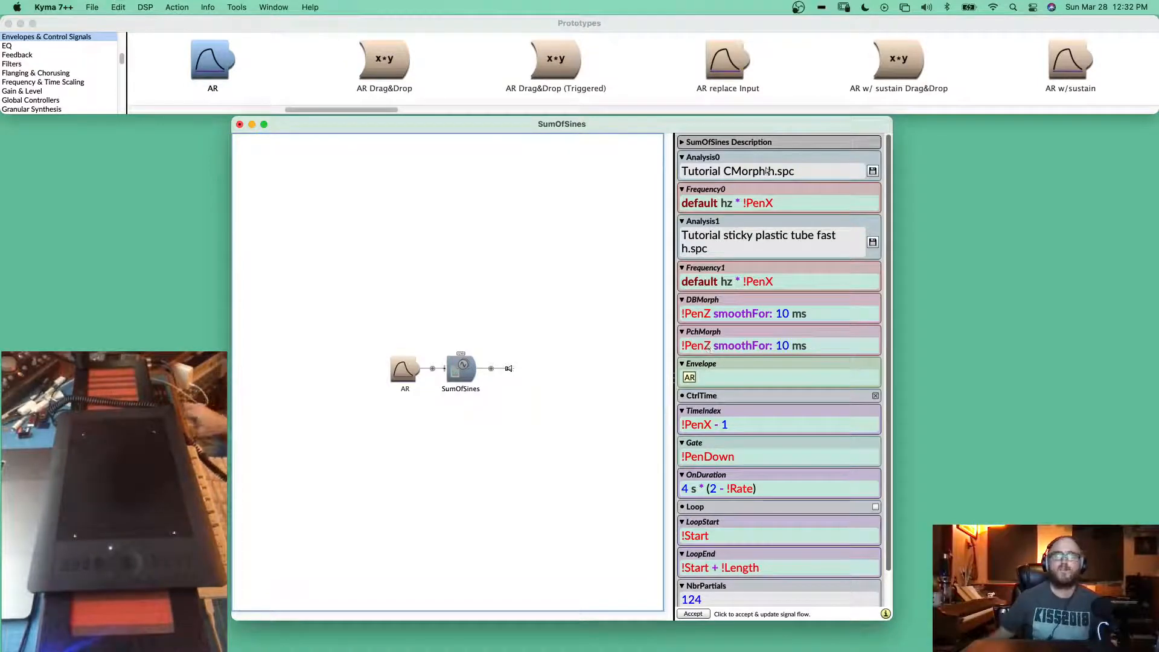
# - Extend both Frequency0 and Frequency1 of the SumOfSines module to default hz * !PenX * !PenTiltAngle
pyautogui.click(796, 201)
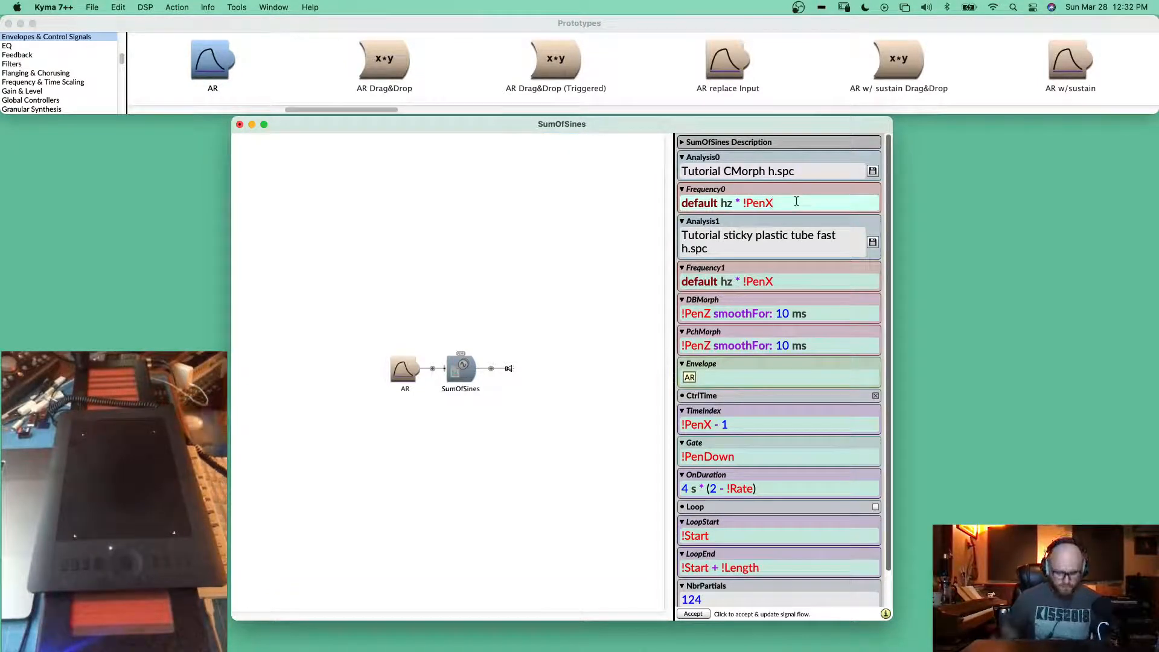
pyautogui.write('* !PenT')
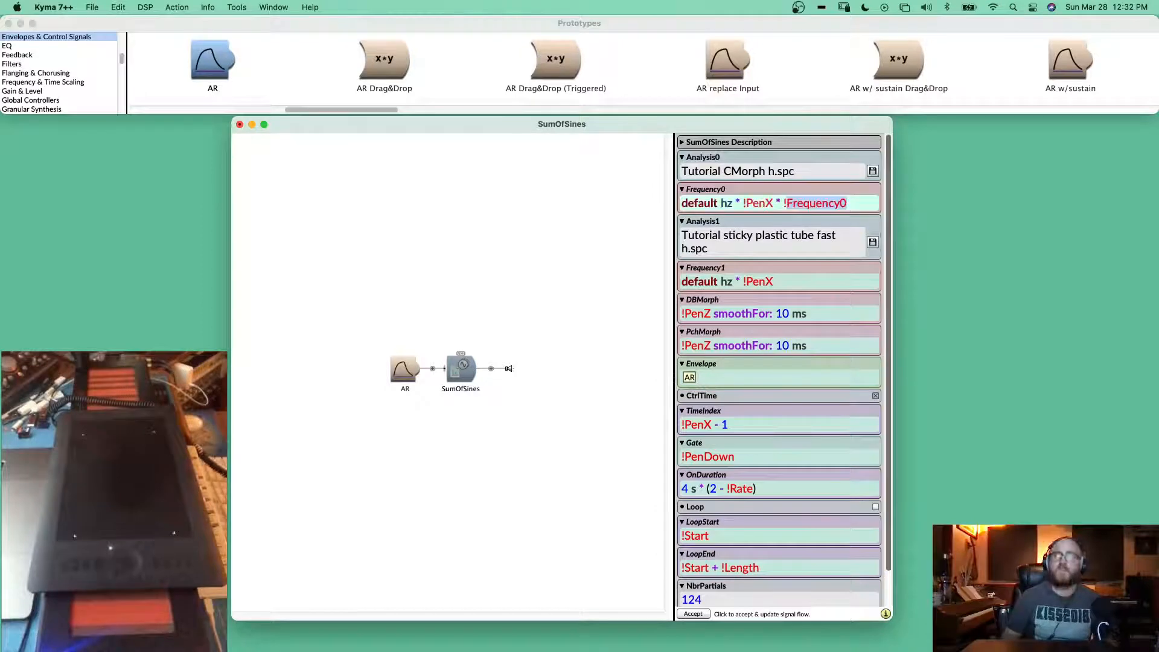
pyautogui.write('iltAngle')
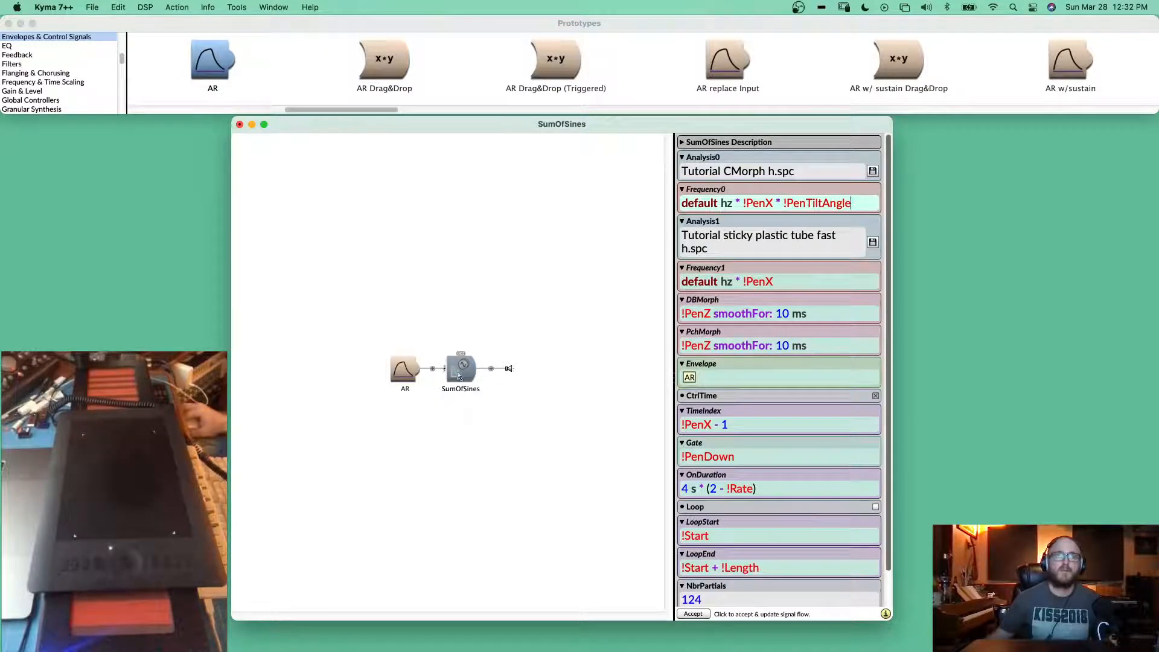
pyautogui.click(458, 373)
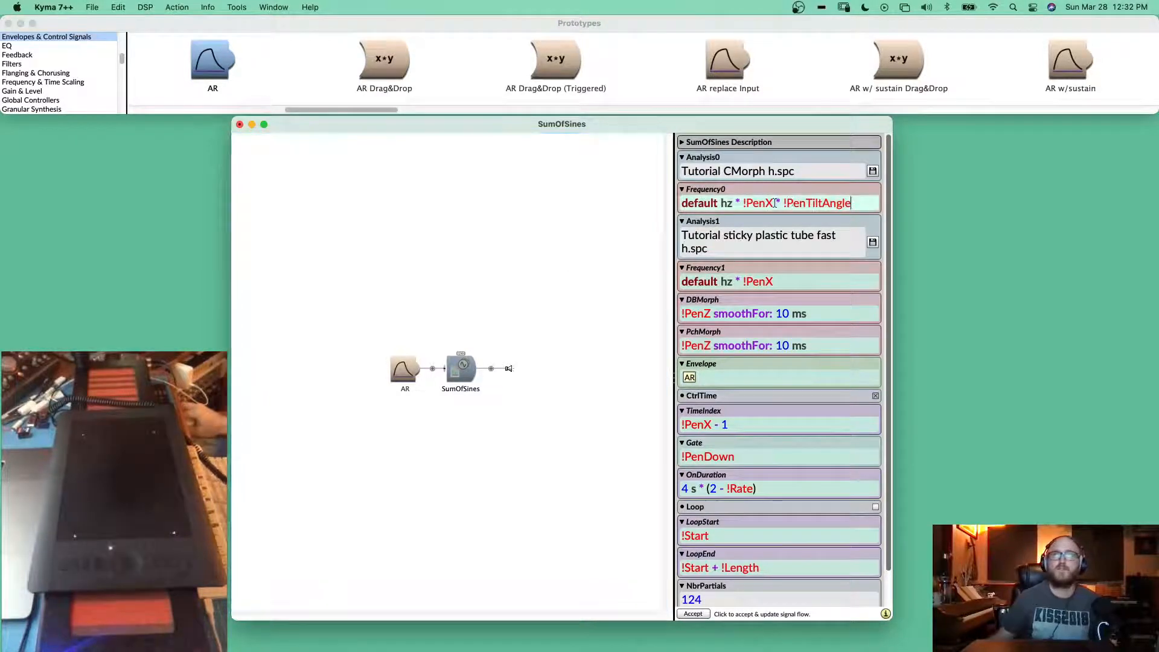
pyautogui.moveTo(777, 201); pyautogui.dragTo(851, 204)
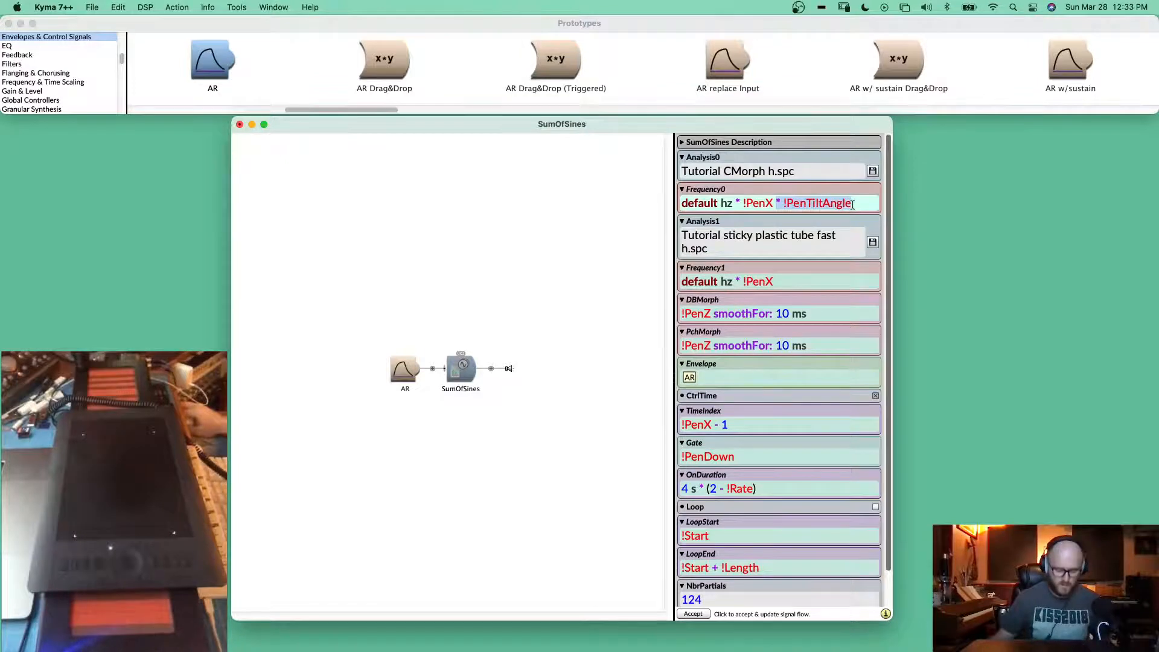
pyautogui.press('super+c')
pyautogui.click(777, 278)
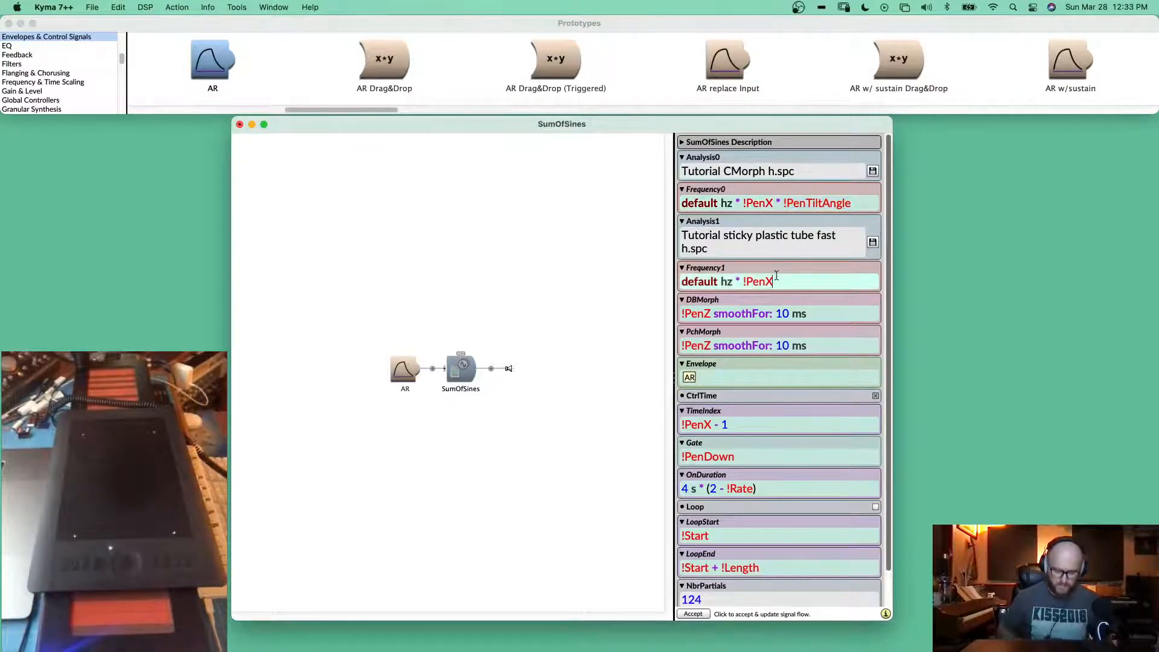
pyautogui.write('*')
pyautogui.press('super+v')
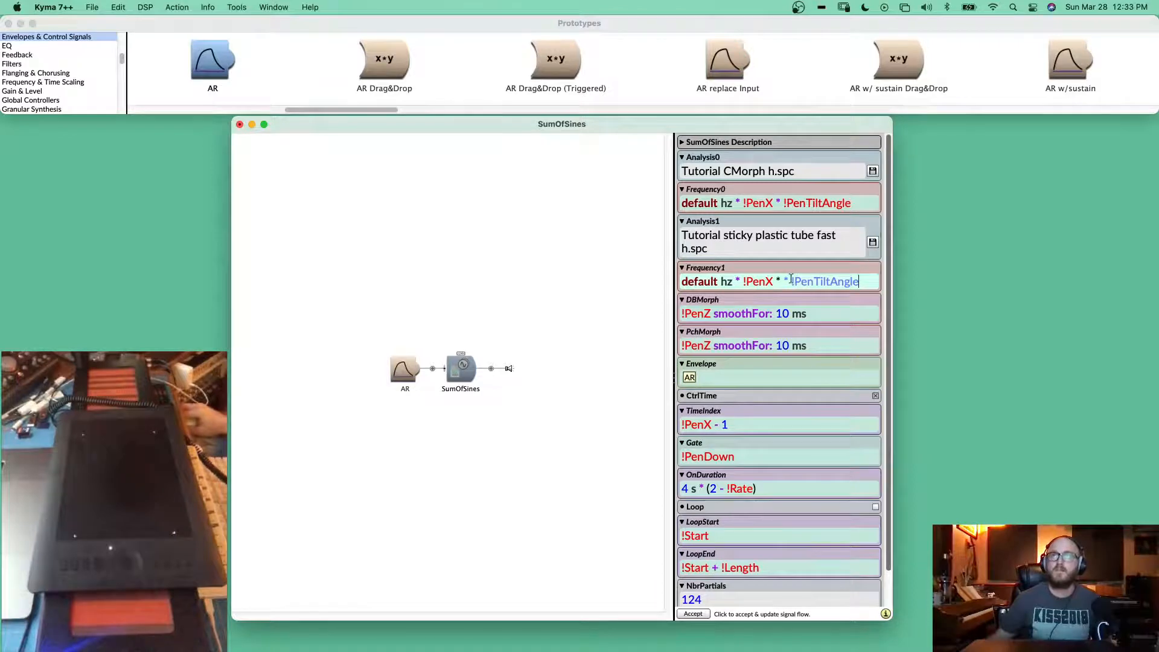
pyautogui.click(791, 280)
pyautogui.press('BackSpace')
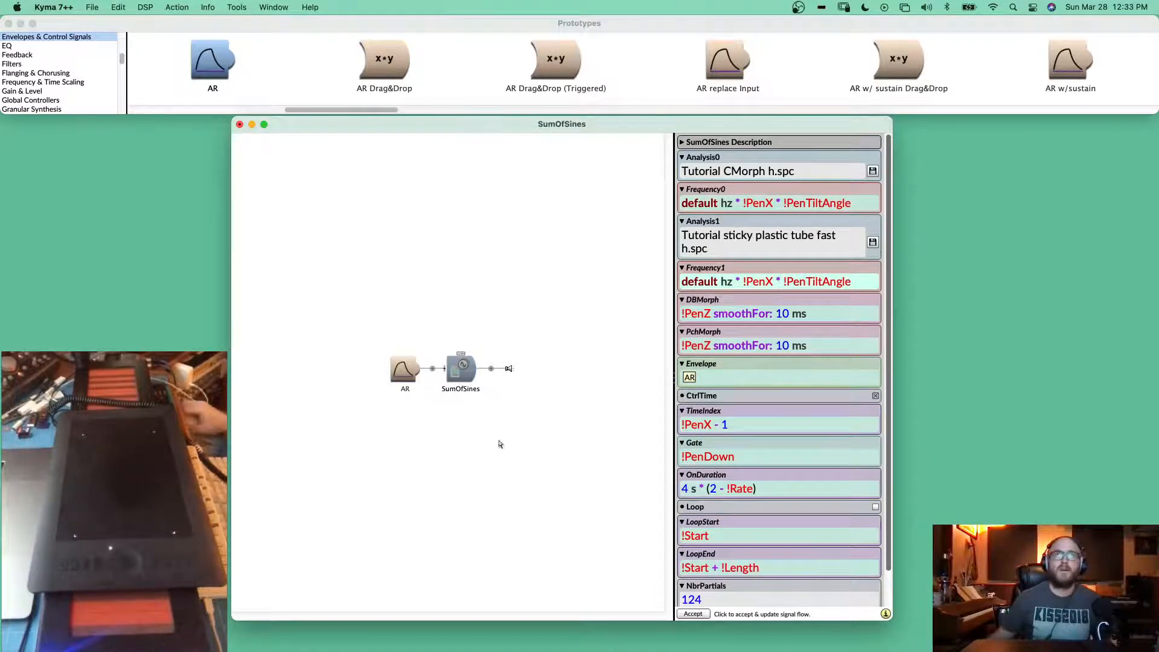
# - Play the SumOfSines sound to audition the pen tilt control, and close its control surface window
pyautogui.click(461, 367)
pyautogui.press('super+p')
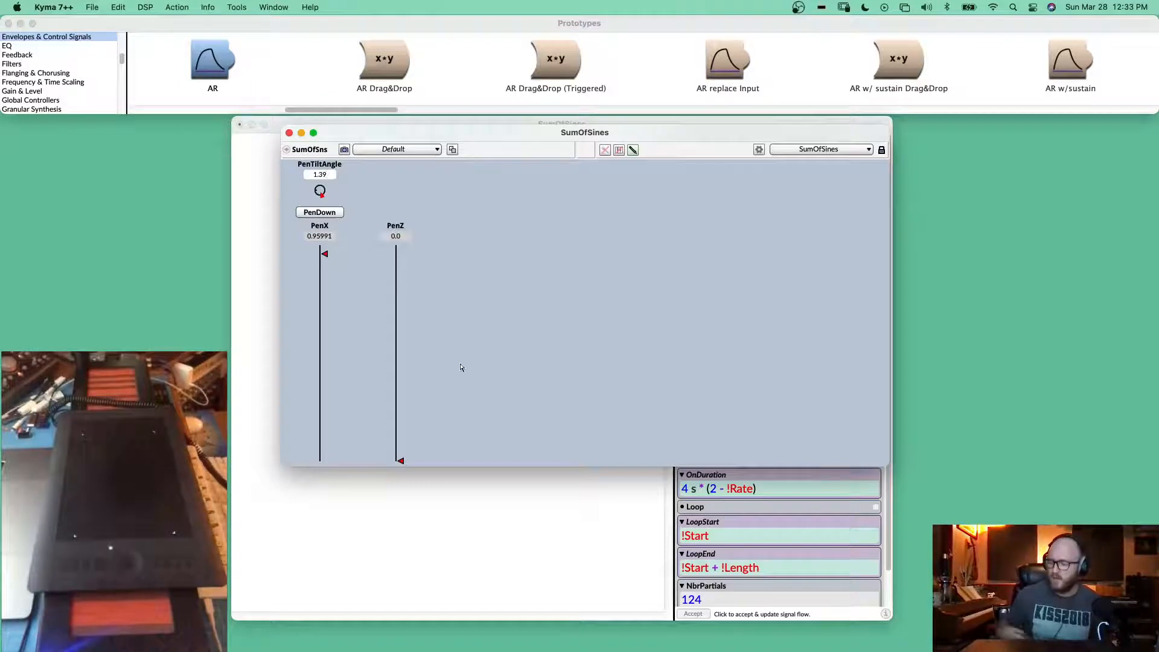
pyautogui.click(289, 133)
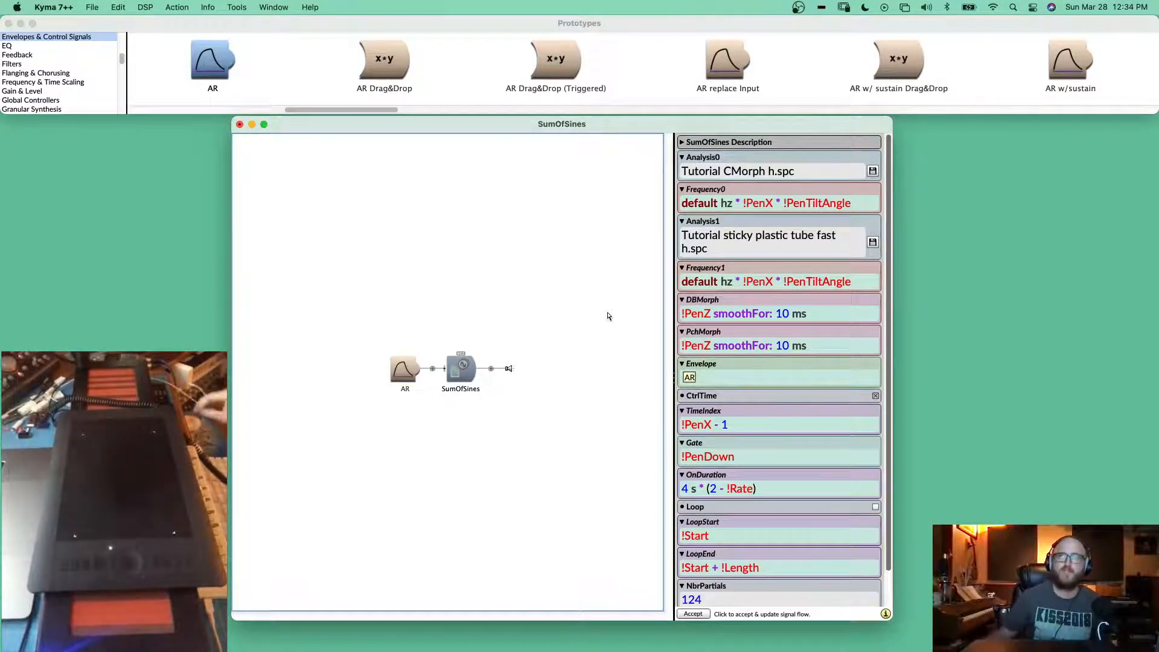
# - Remove the !PenX and !PenTiltAngle factors from Frequency0 and Frequency1, leaving only default hz in each
pyautogui.scroll(-3, 716, 362)
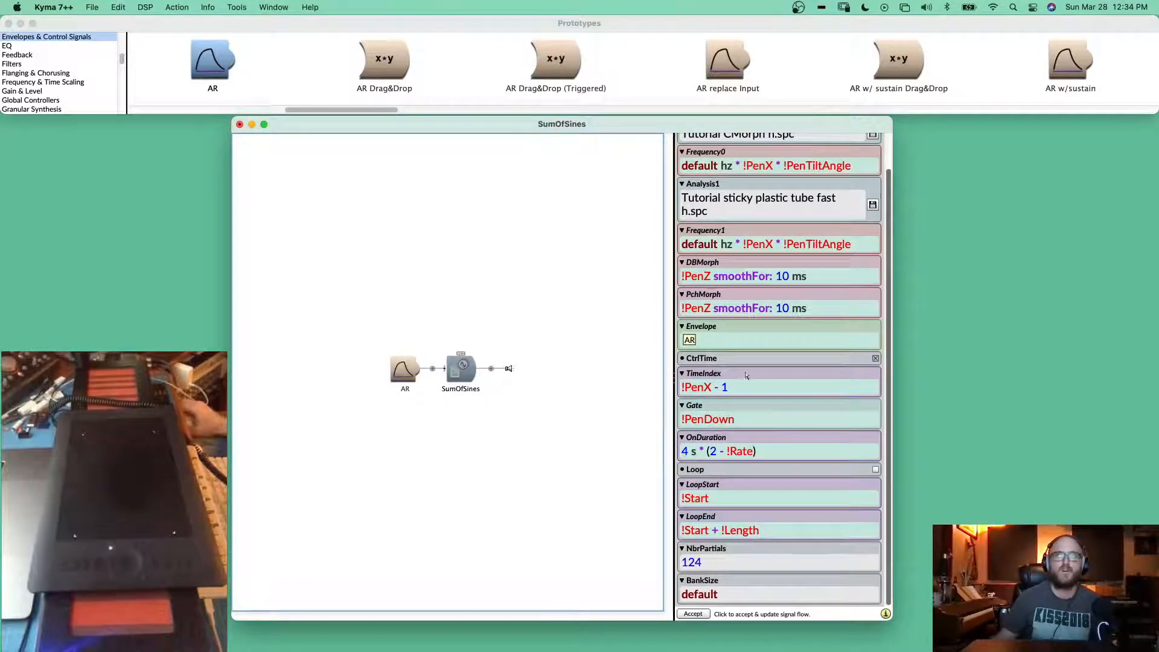
pyautogui.scroll(2, 746, 376)
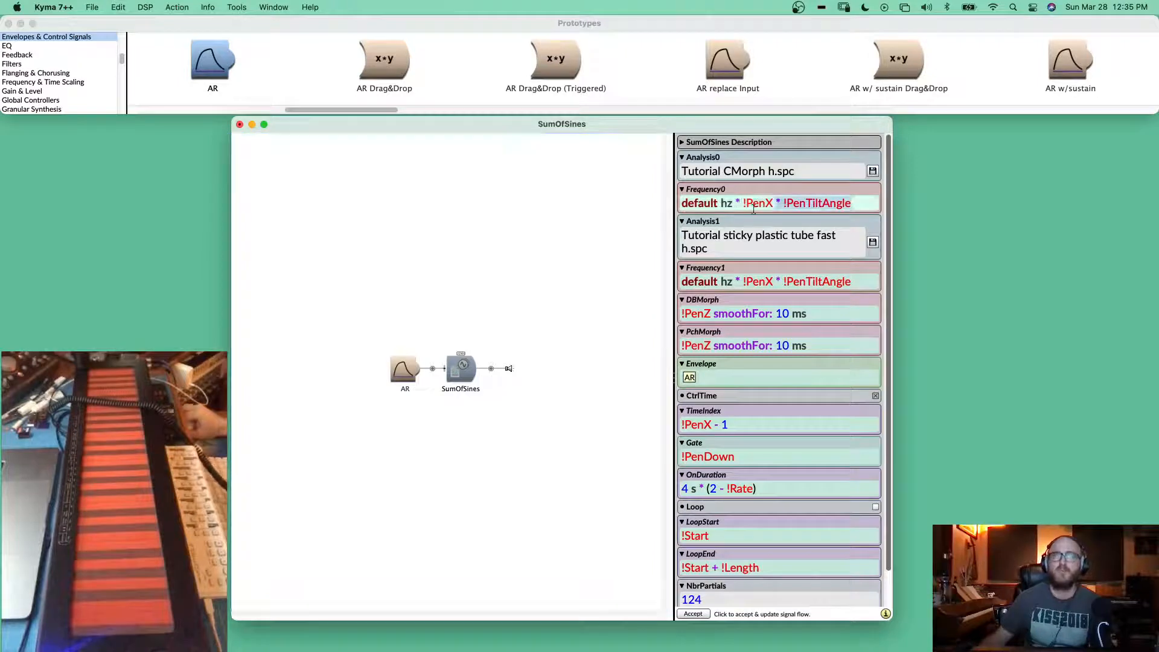
pyautogui.moveTo(851, 203); pyautogui.dragTo(735, 204)
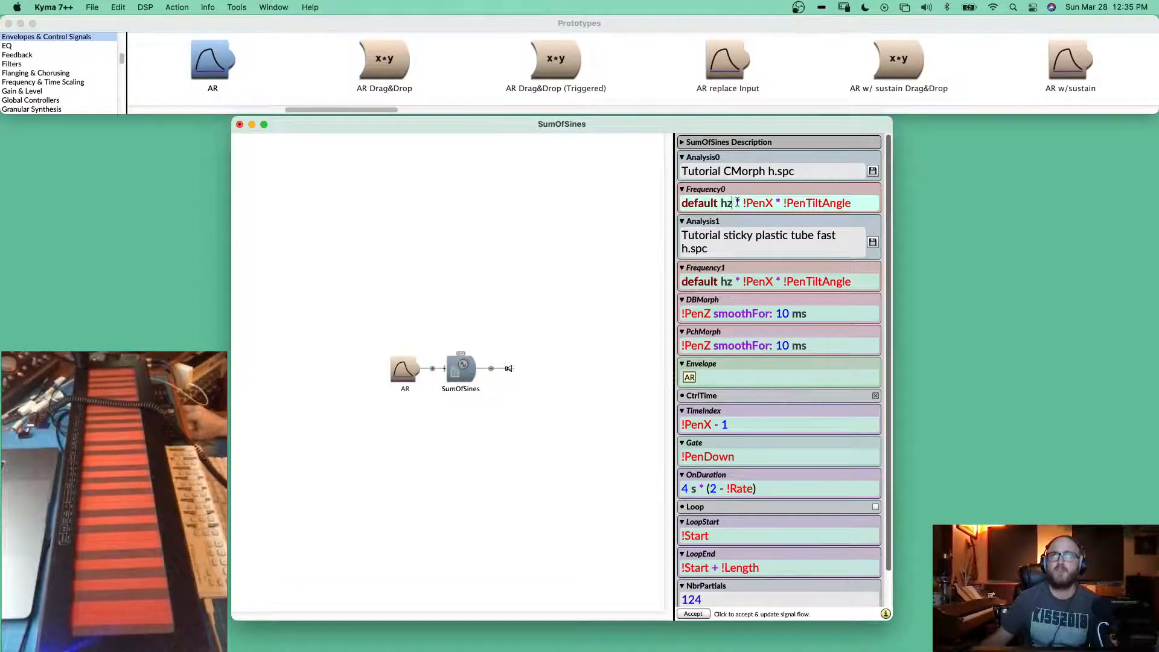
pyautogui.moveTo(737, 202)
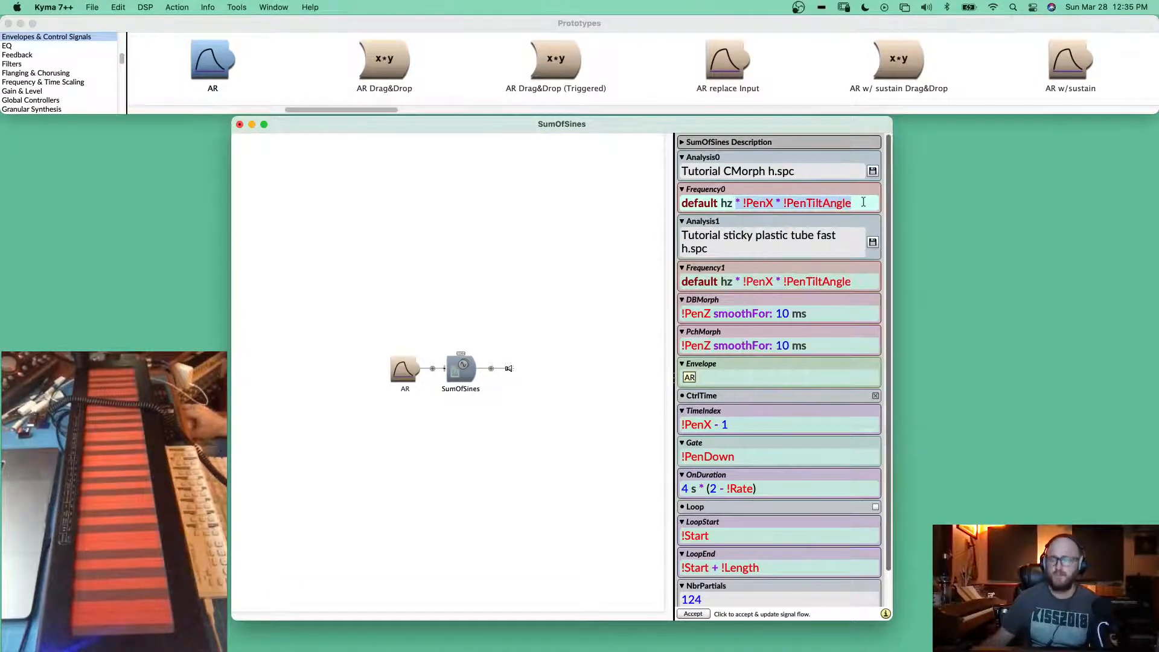
pyautogui.press('BackSpace')
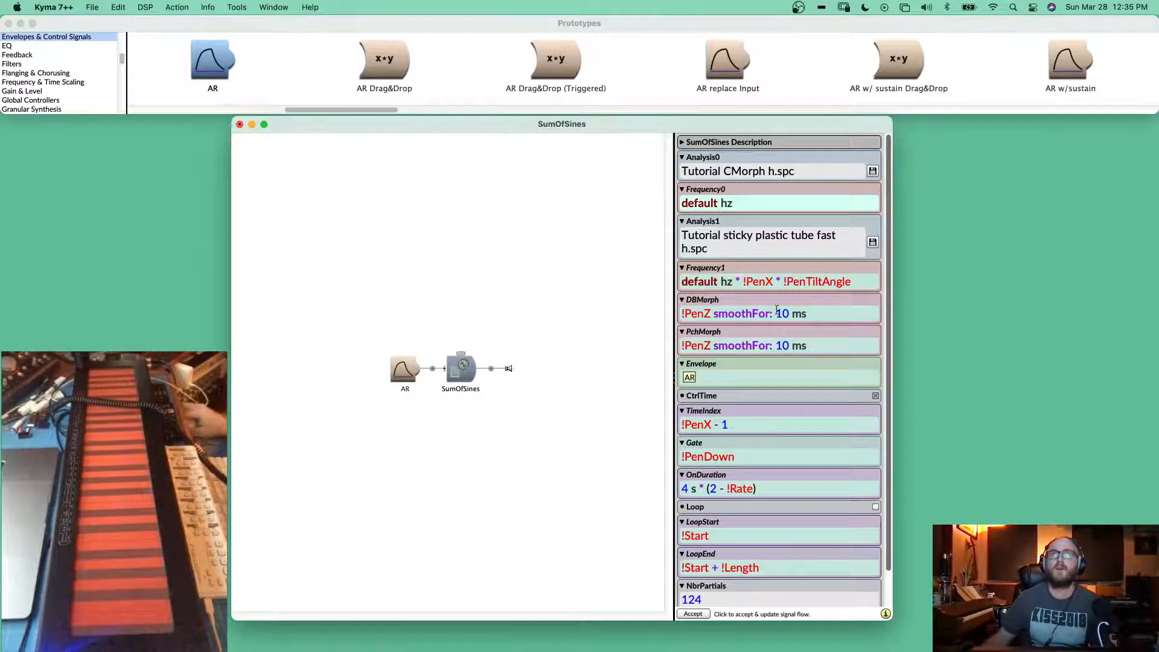
pyautogui.click(737, 281)
pyautogui.moveTo(737, 281); pyautogui.dragTo(852, 282)
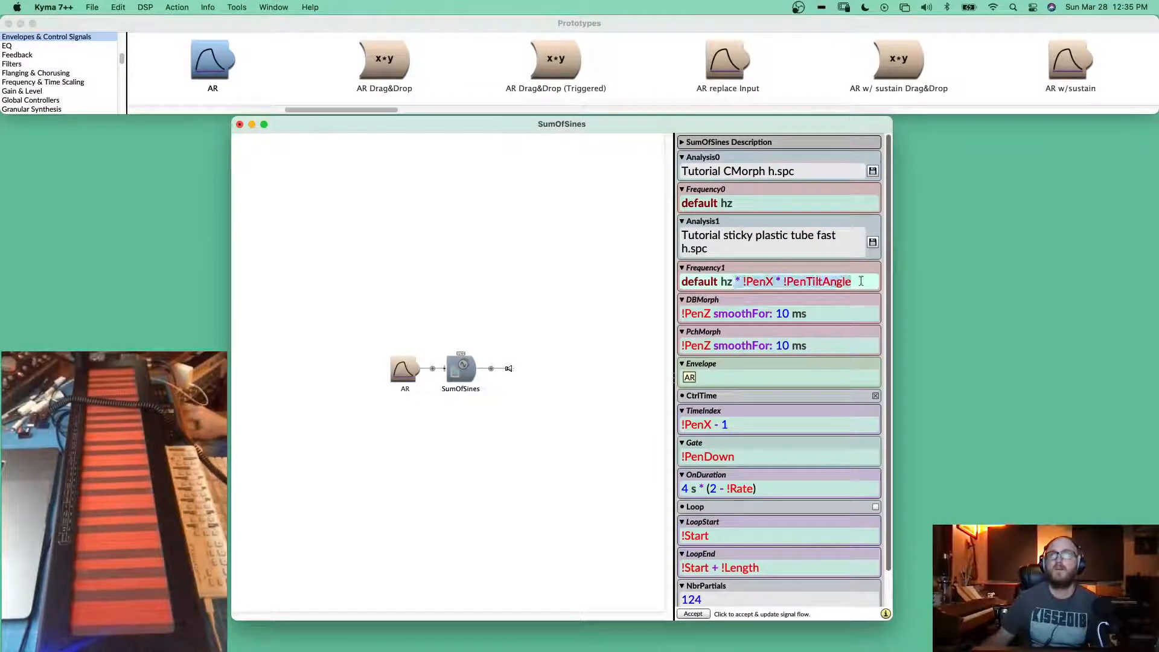
pyautogui.press('BackSpace')
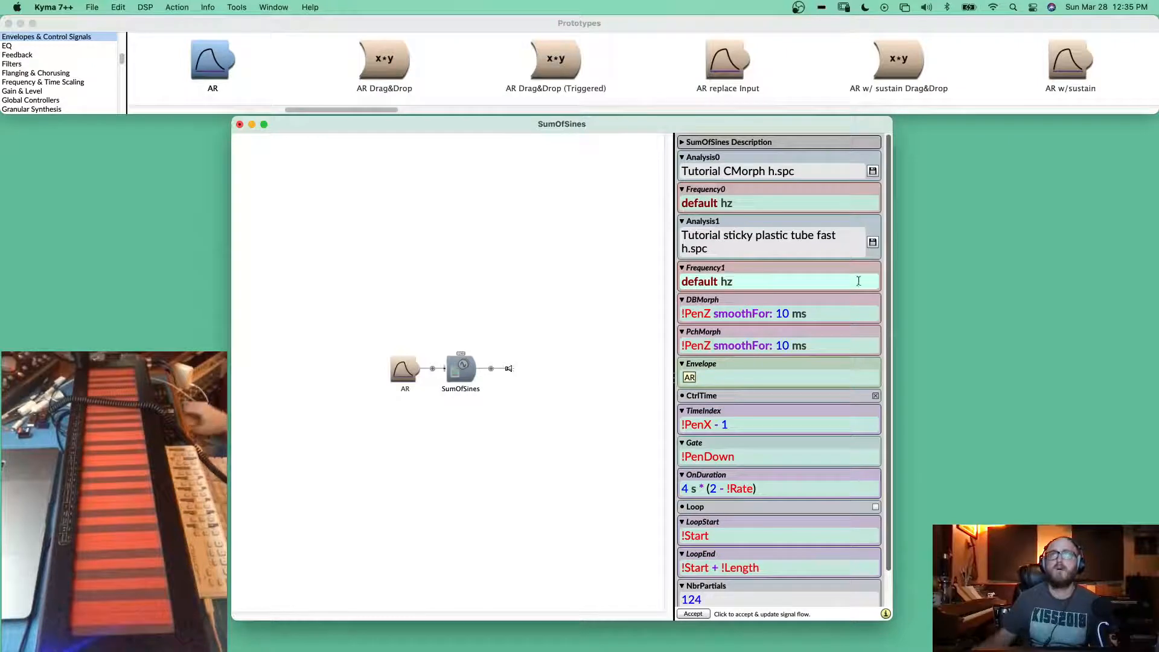
# - Replace !PenZ with !KeyTimbre in the DBMorph expression, keeping the 10 ms smoothing
pyautogui.click(694, 313)
pyautogui.doubleClick(697, 314)
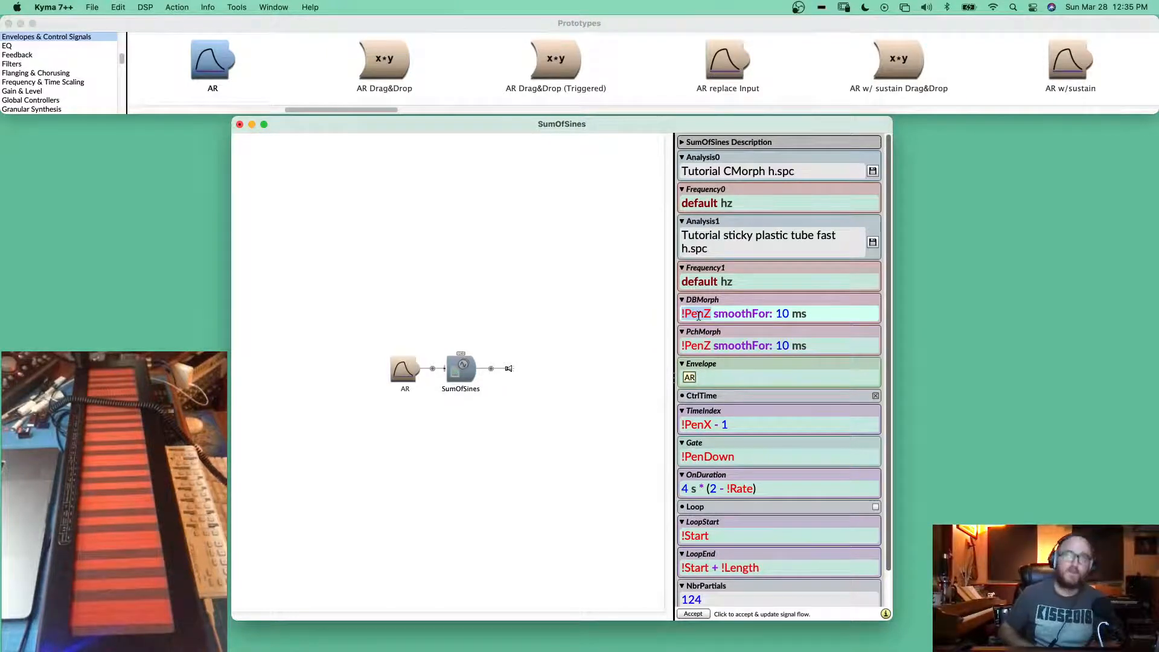
pyautogui.write('!KeyDown')
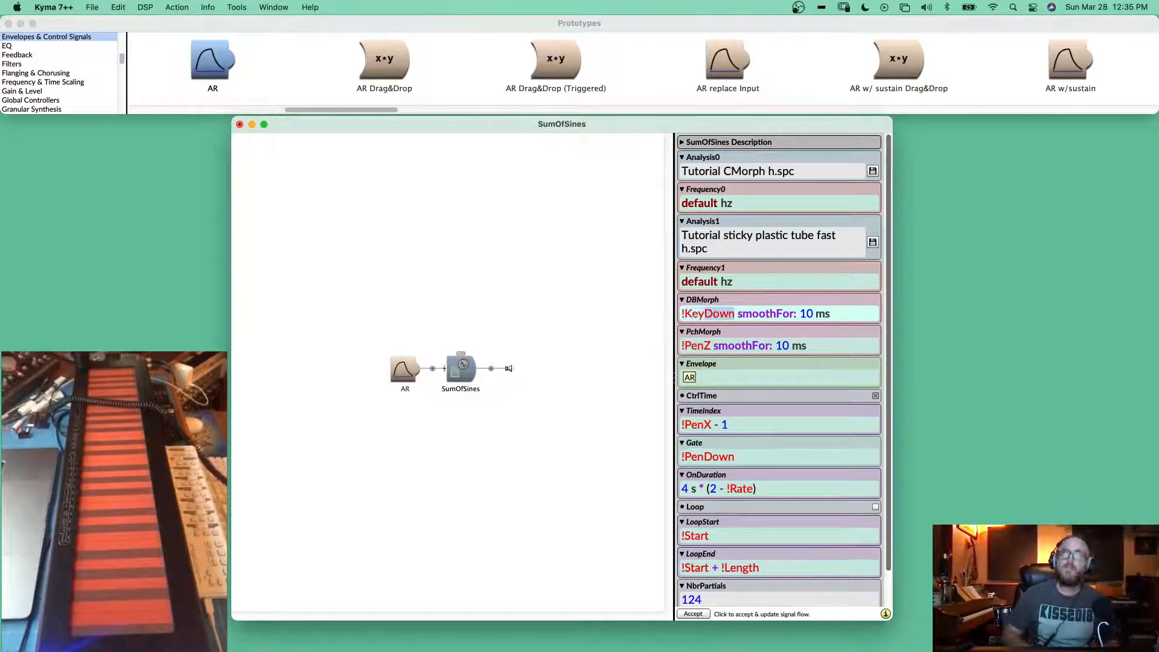
pyautogui.write('Timbre')
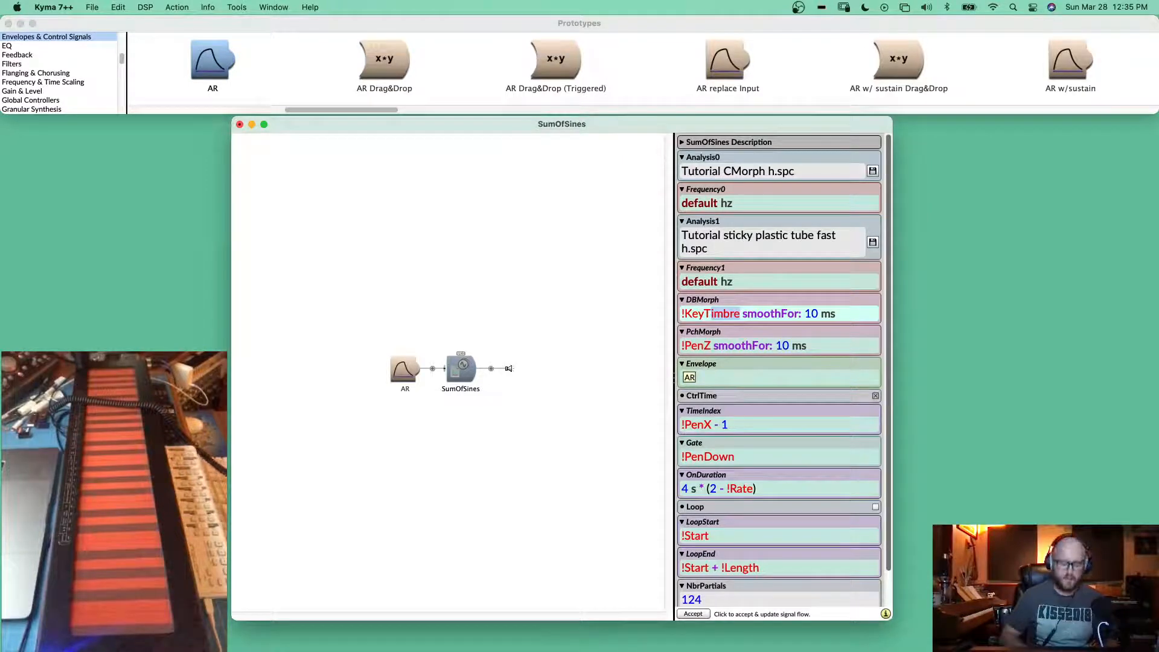
# - Copy the DBMorph expression !KeyTimbre smoothFor: 10 ms into PchMorph, replacing its existing expression
pyautogui.press('super+a')
pyautogui.press('super+c')
pyautogui.click(712, 346)
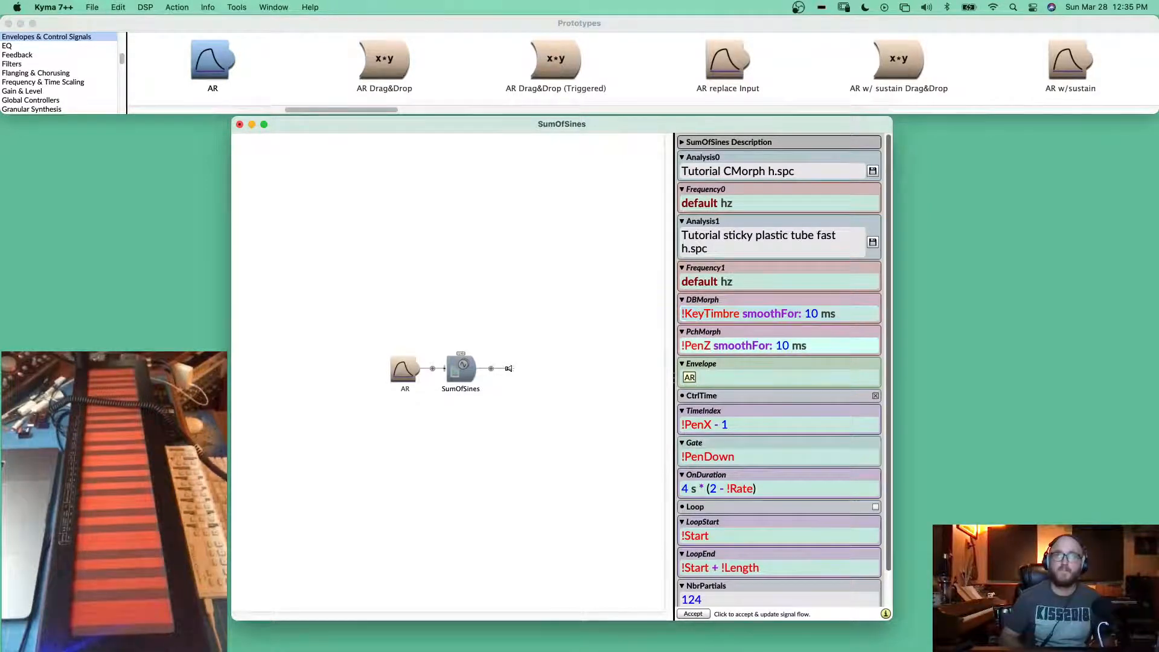
pyautogui.press('BackSpace')
pyautogui.press('BackSpace')
pyautogui.press('BackSpace')
pyautogui.press('BackSpace')
pyautogui.press('BackSpace')
pyautogui.press('super+a')
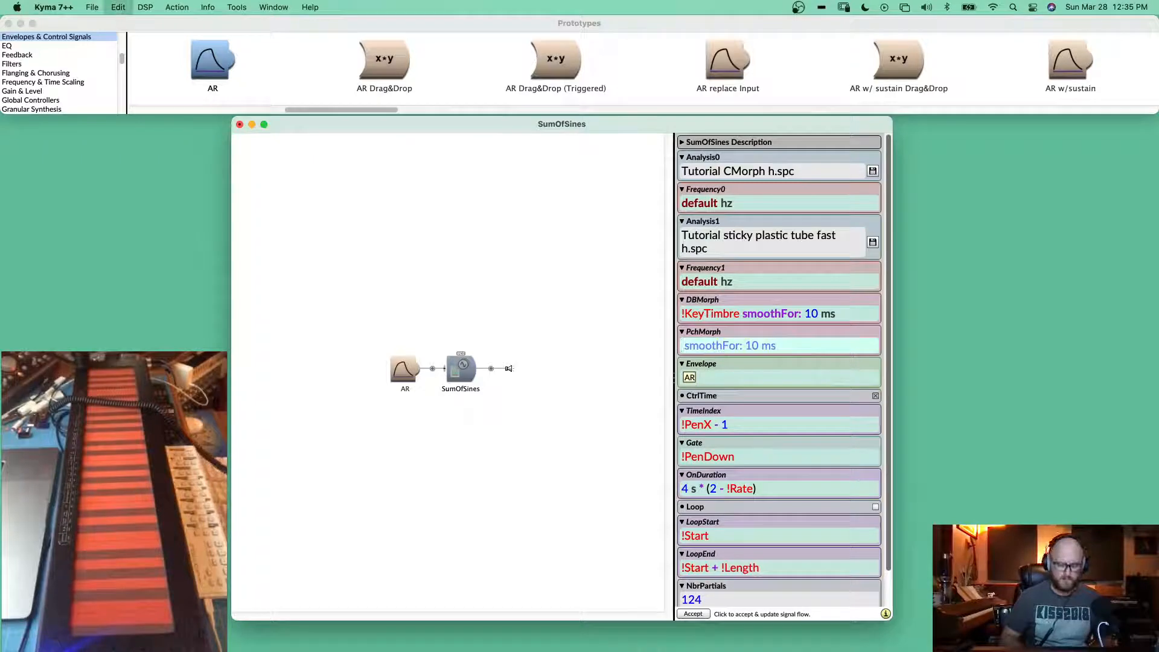
pyautogui.press('super+v')
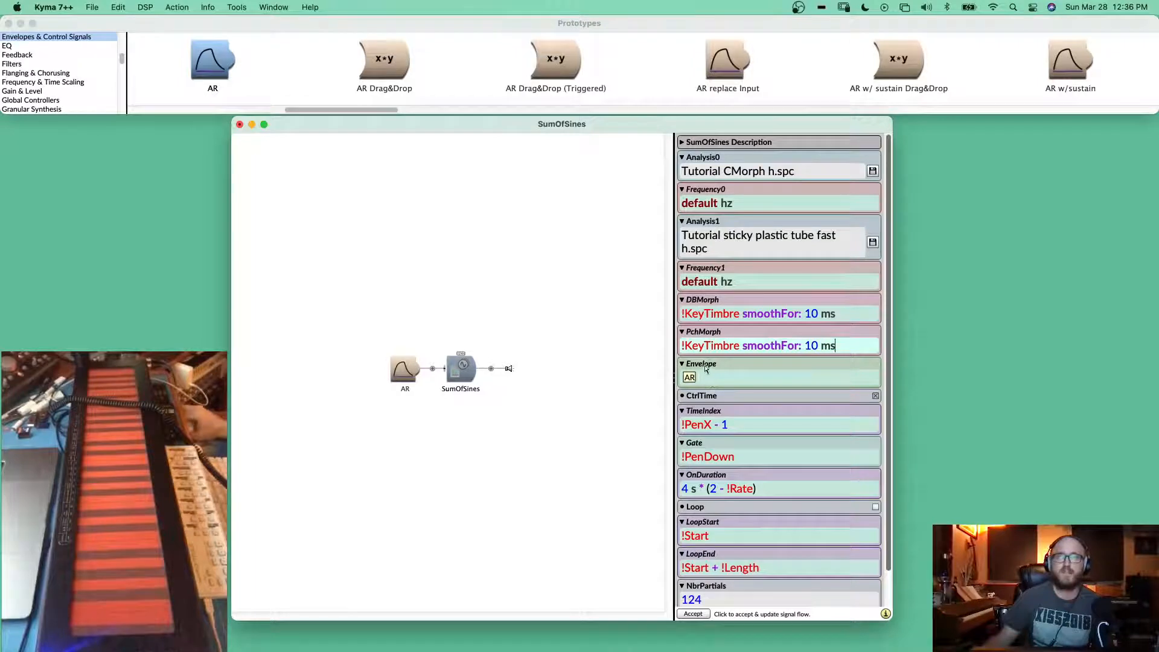
# - Set the AR envelope module's Gate to !KeyDown and its Scale to !KeyVelocity
pyautogui.click(405, 370)
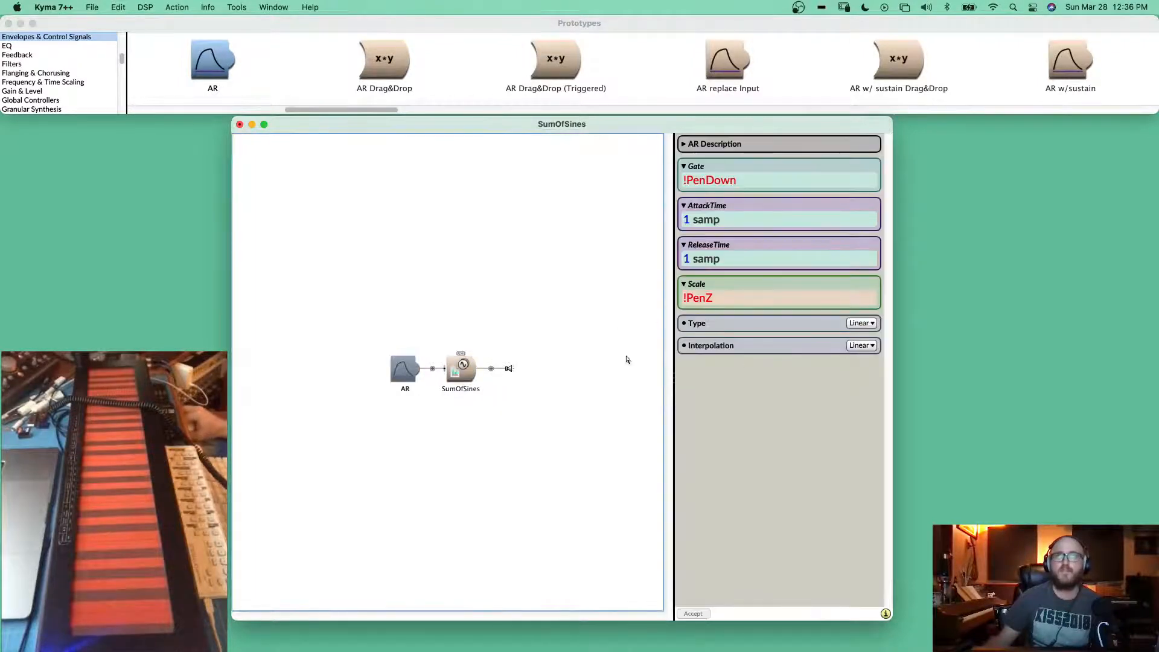
pyautogui.tripleClick(743, 173)
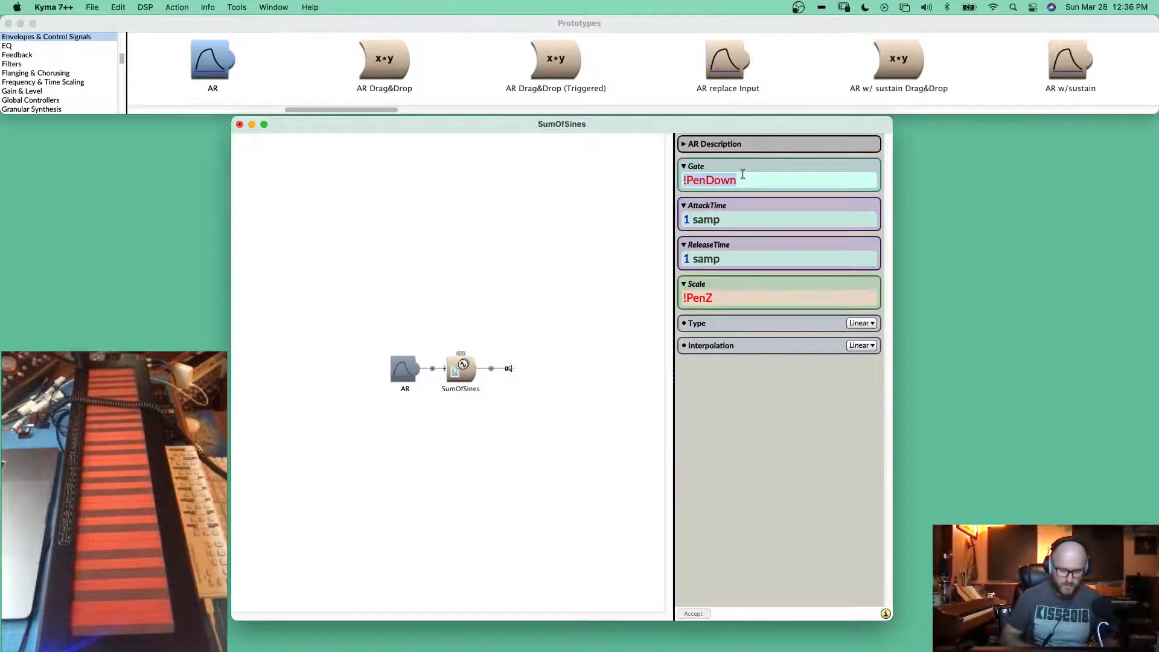
pyautogui.write('!GateKeyDown')
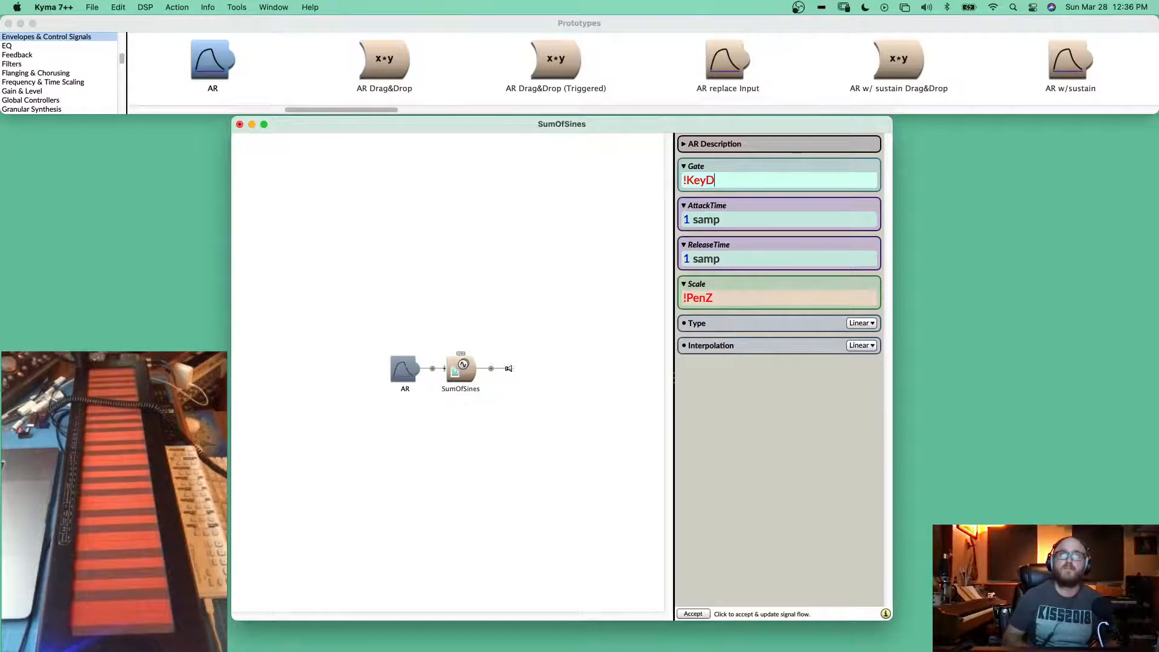
pyautogui.press('BackSpace')
pyautogui.press('Tab')
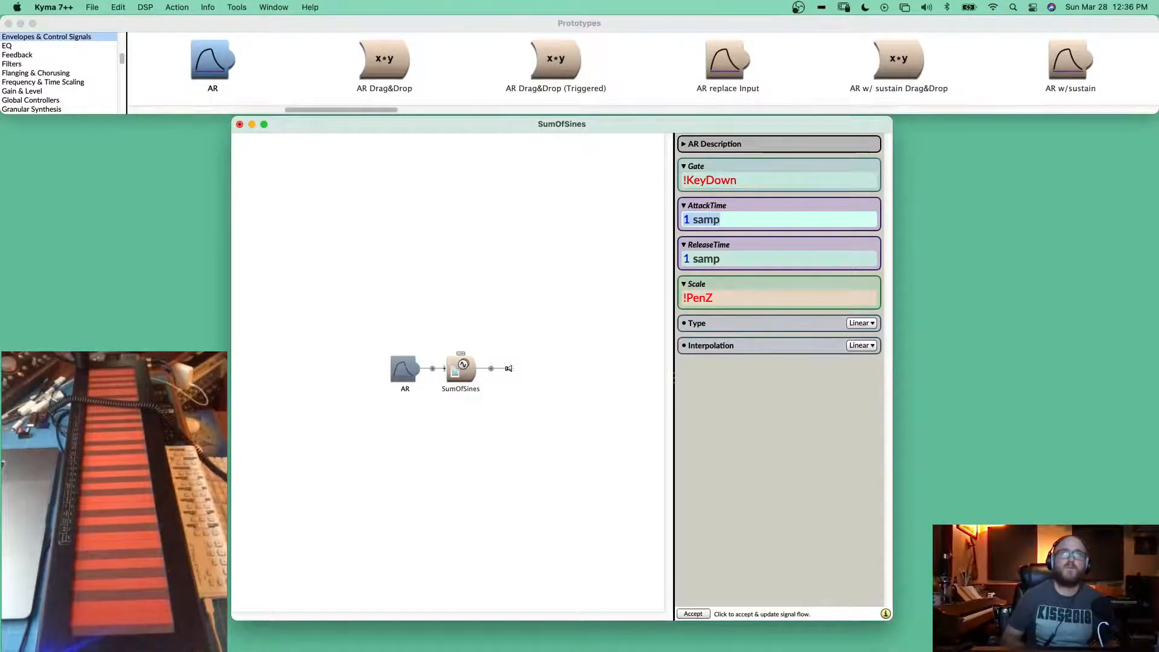
pyautogui.press('Tab')
pyautogui.press('Tab')
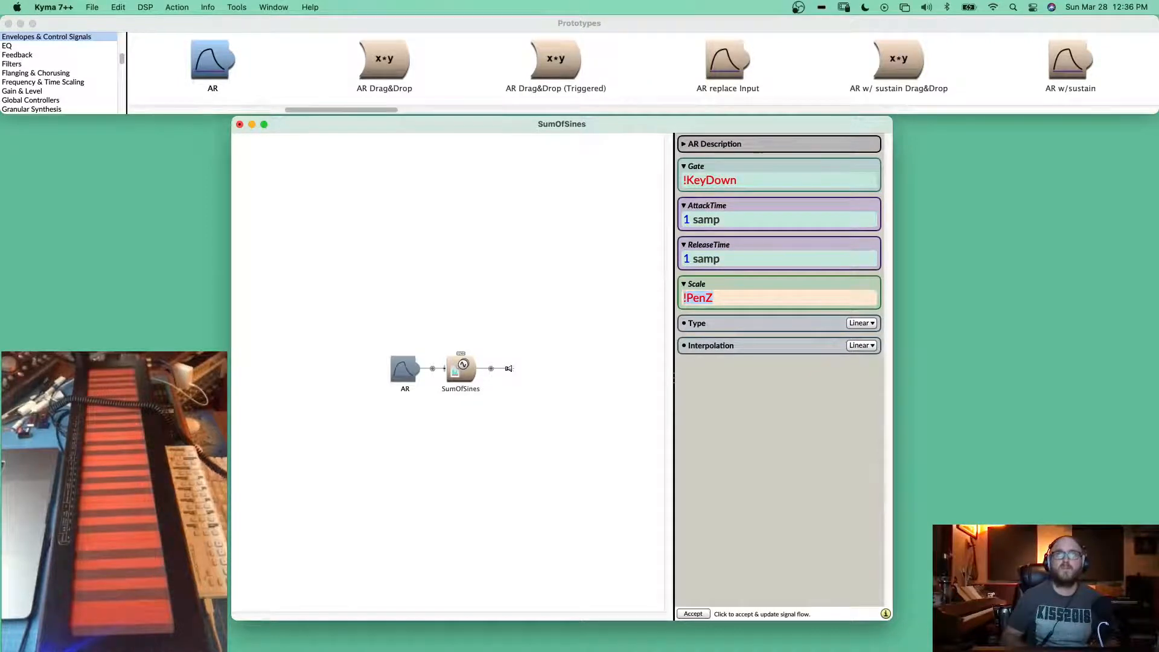
pyautogui.write('!')
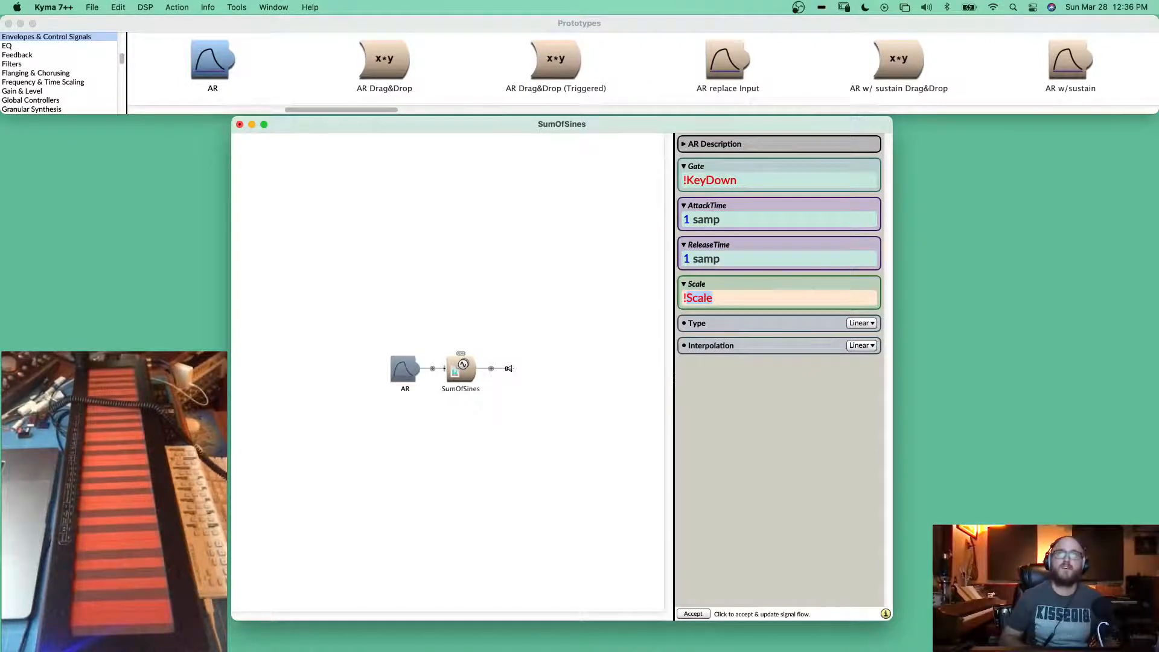
pyautogui.write('KeyVelocity')
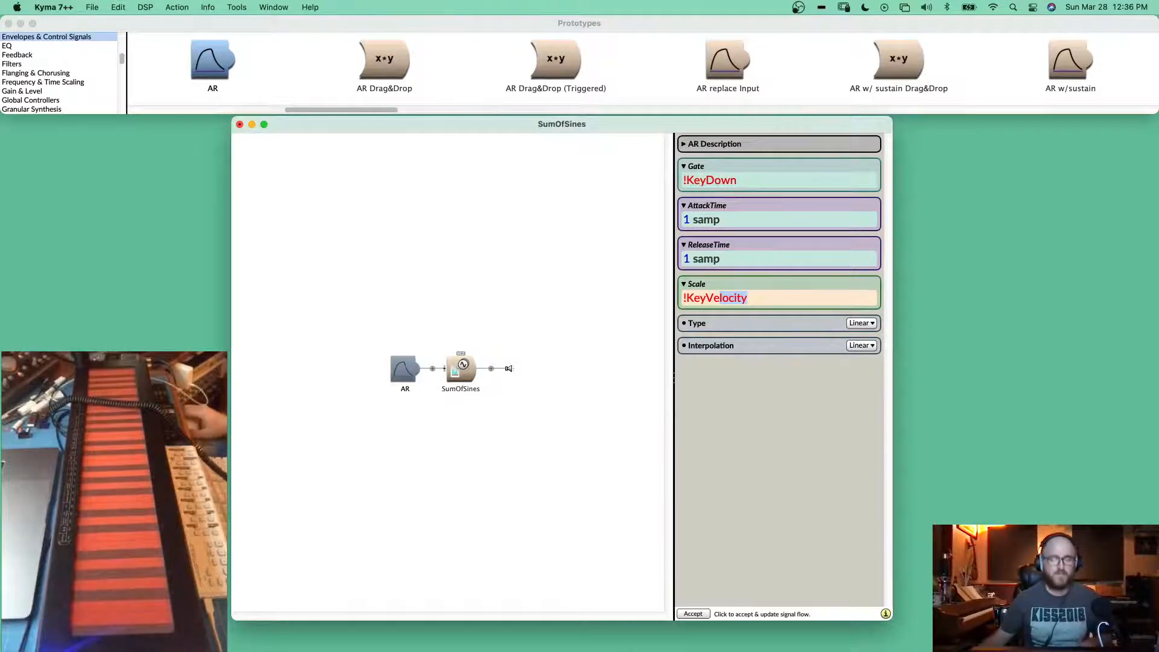
pyautogui.press('Return')
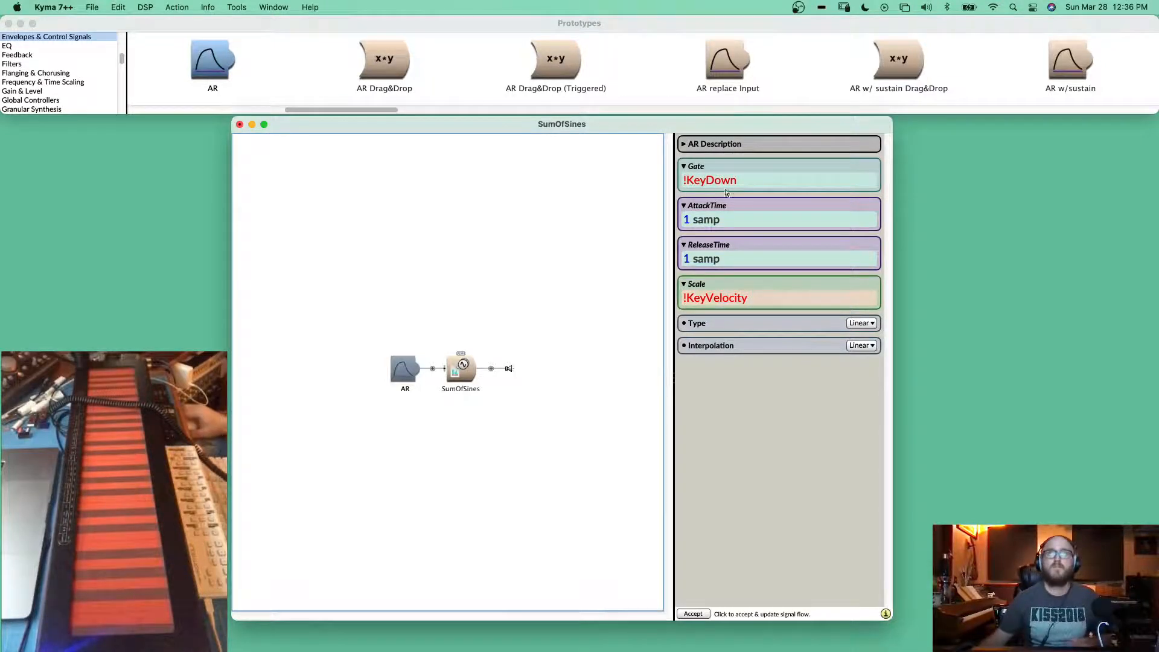
# - Turn off CtrlTime on the SumOfSines module and set its Gate to !KeyDown
pyautogui.click(462, 369)
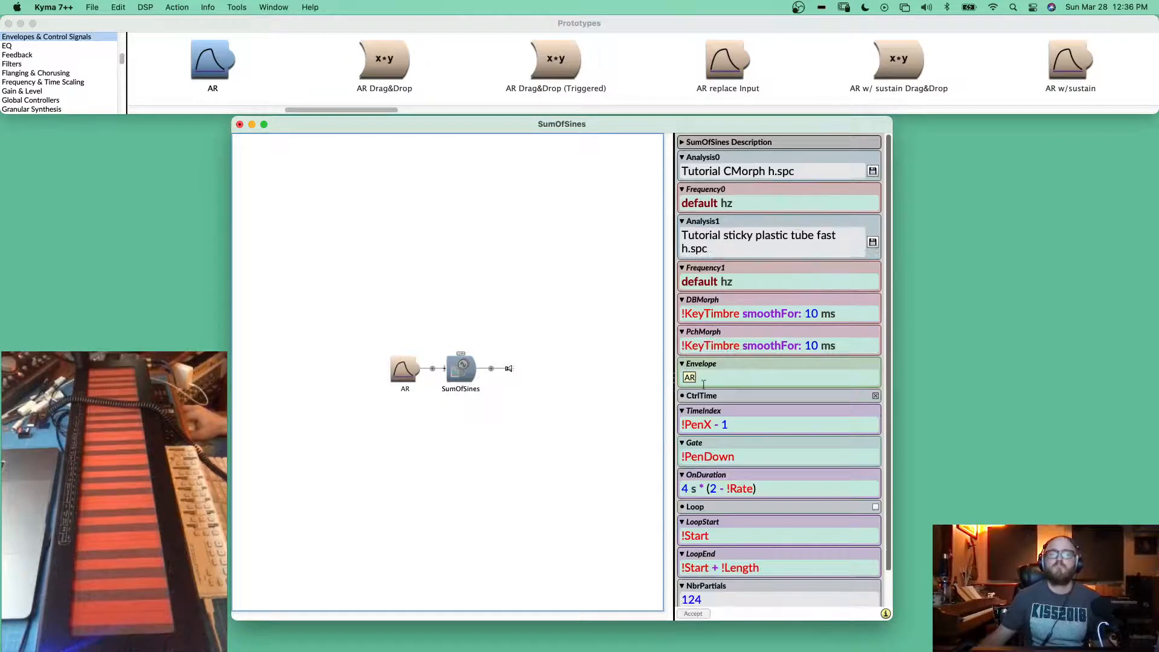
pyautogui.scroll(-2, 752, 344)
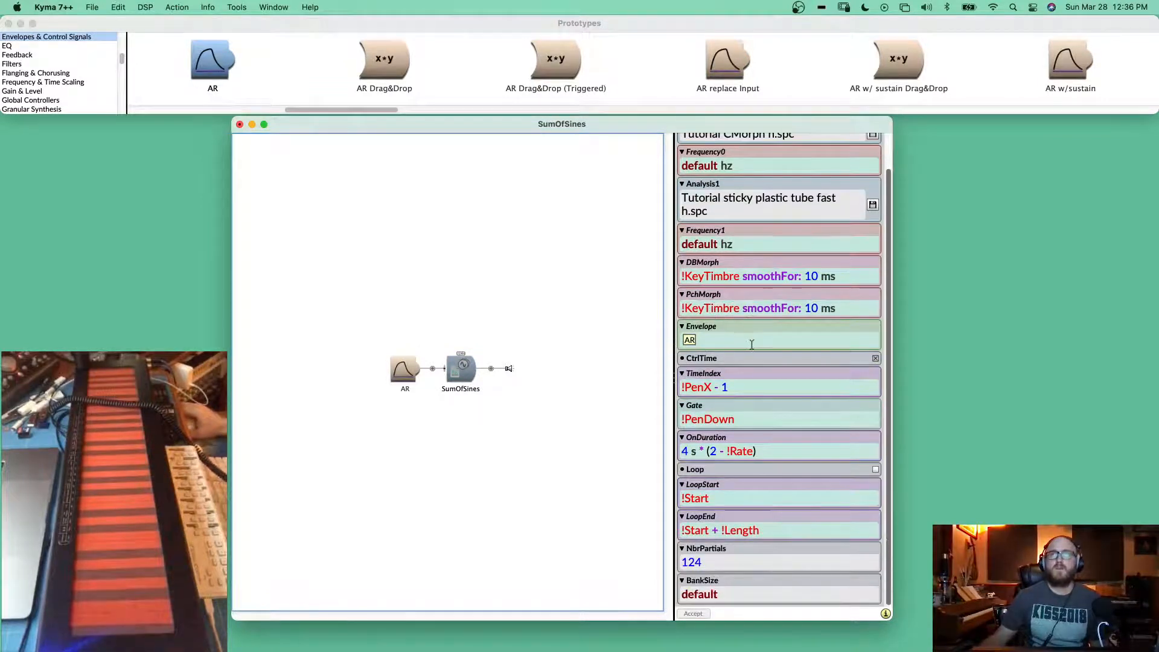
pyautogui.click(875, 358)
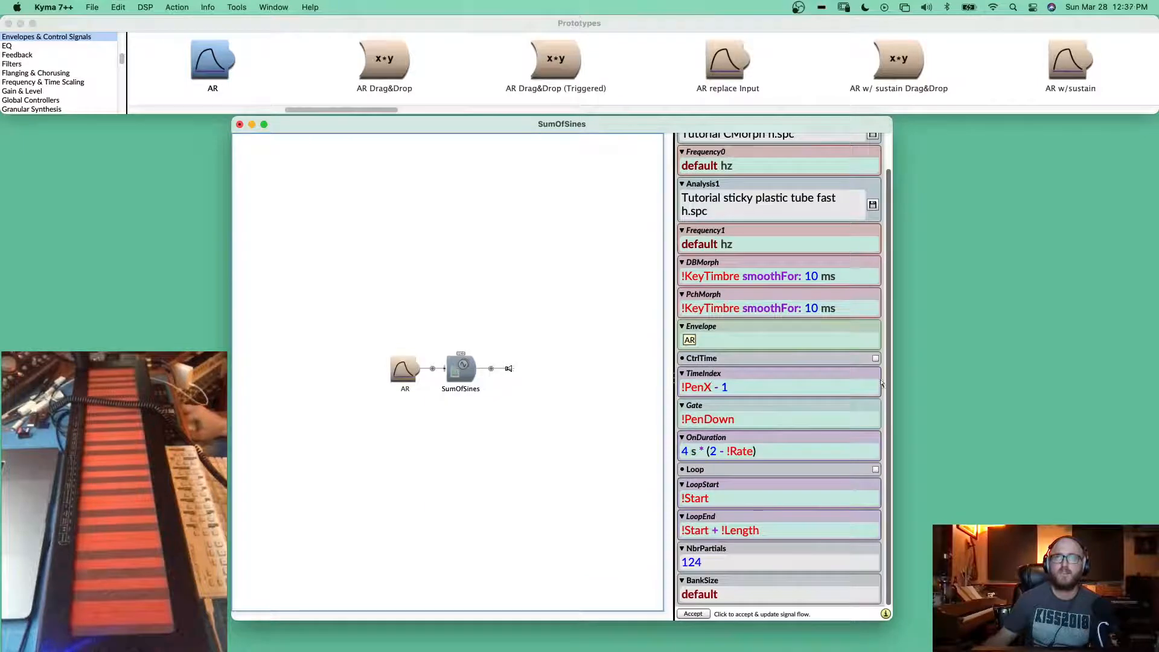
pyautogui.doubleClick(757, 417)
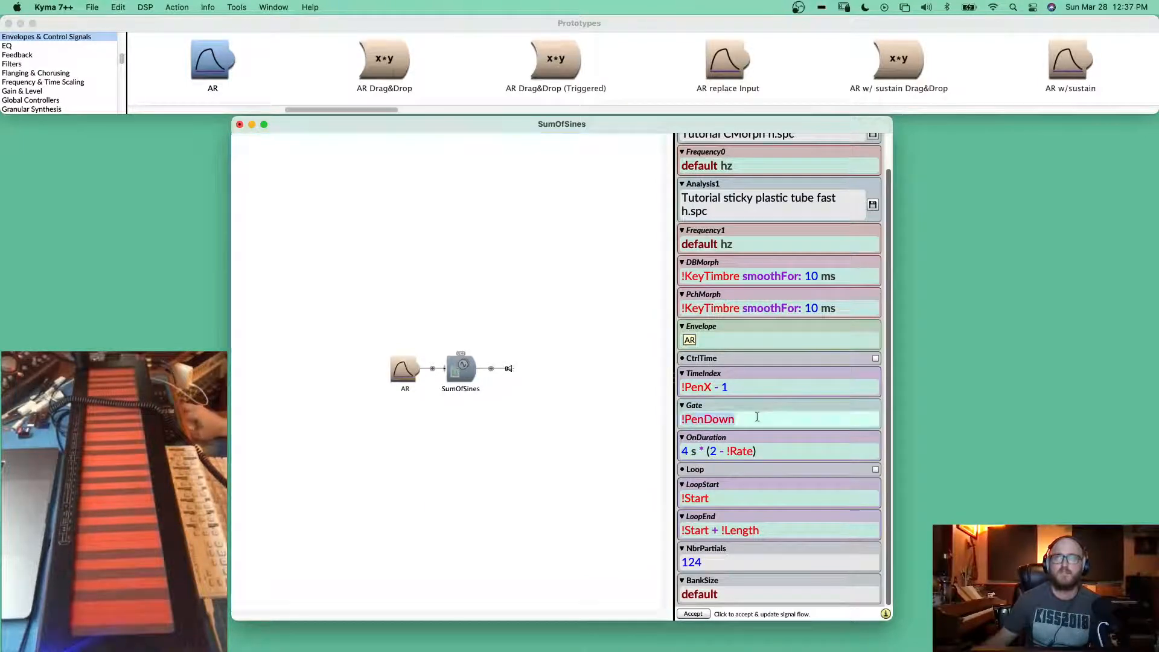
pyautogui.write('!Gate')
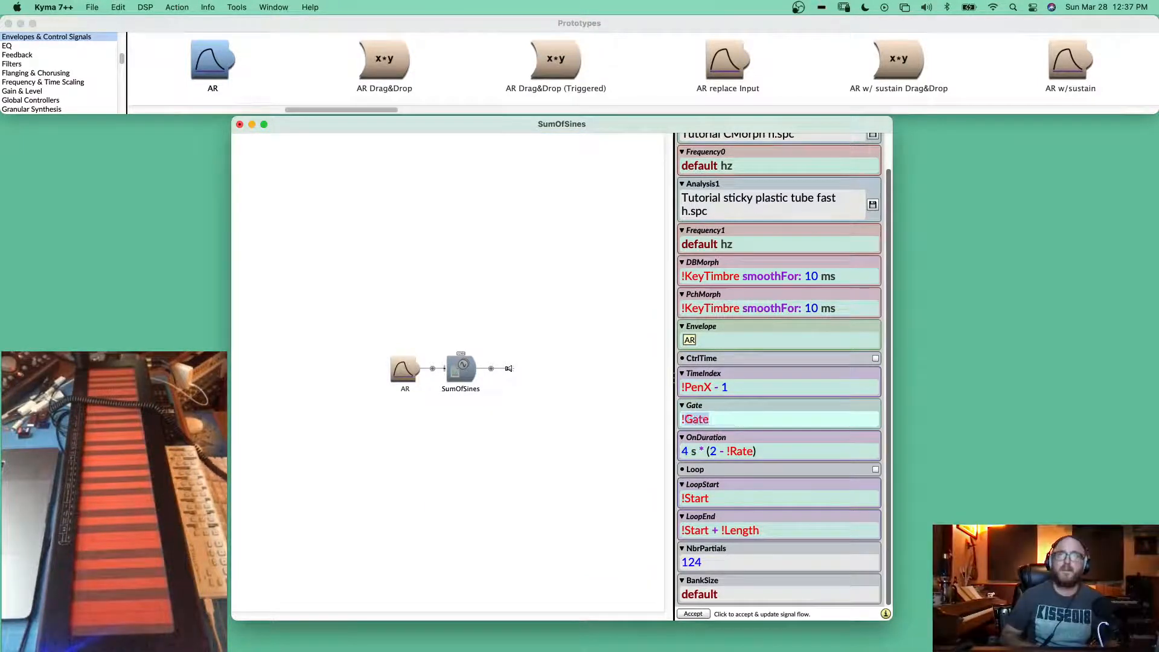
pyautogui.press('BackSpace')
pyautogui.press('BackSpace')
pyautogui.press('BackSpace')
pyautogui.press('BackSpace')
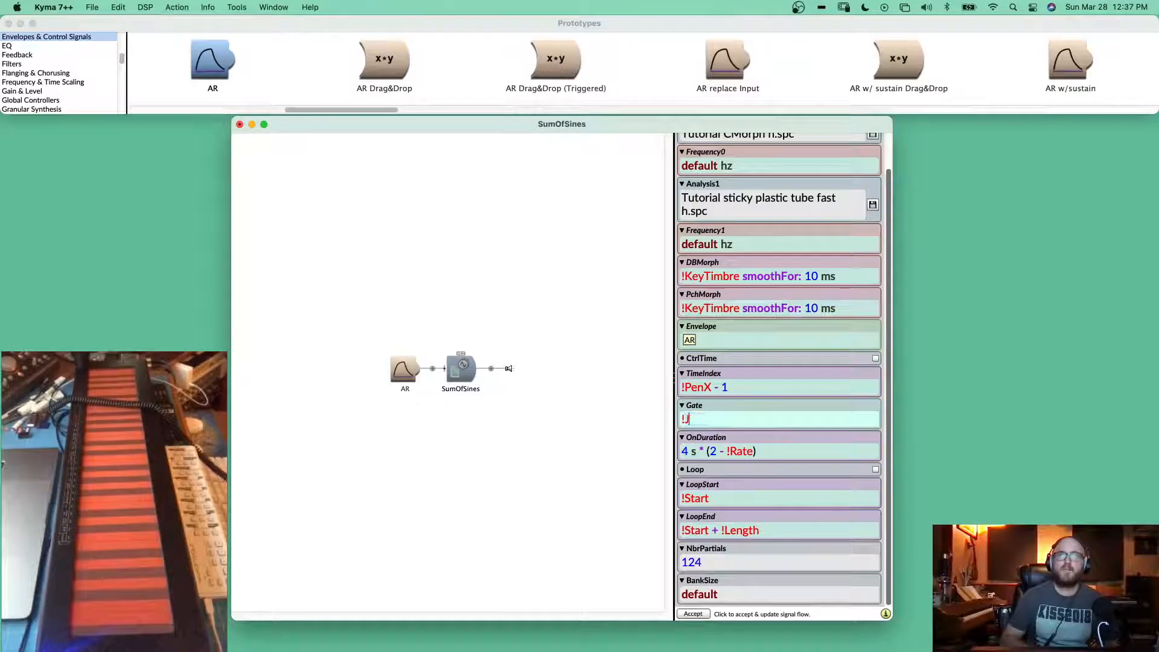
pyautogui.write('KeyDown')
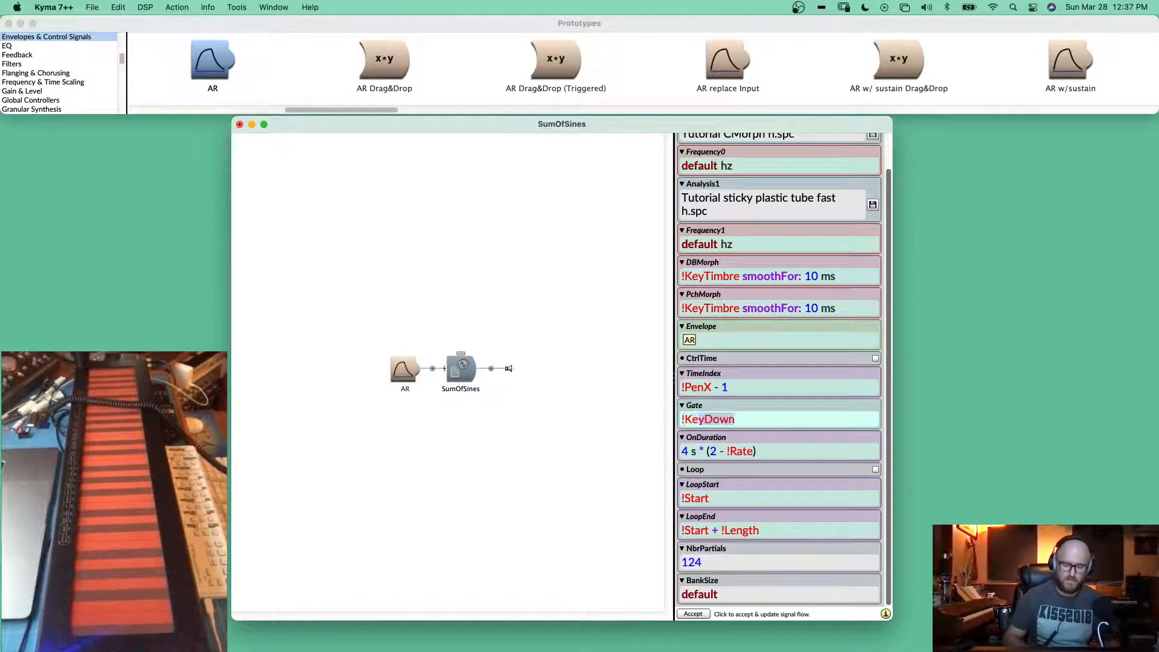
pyautogui.write('w')
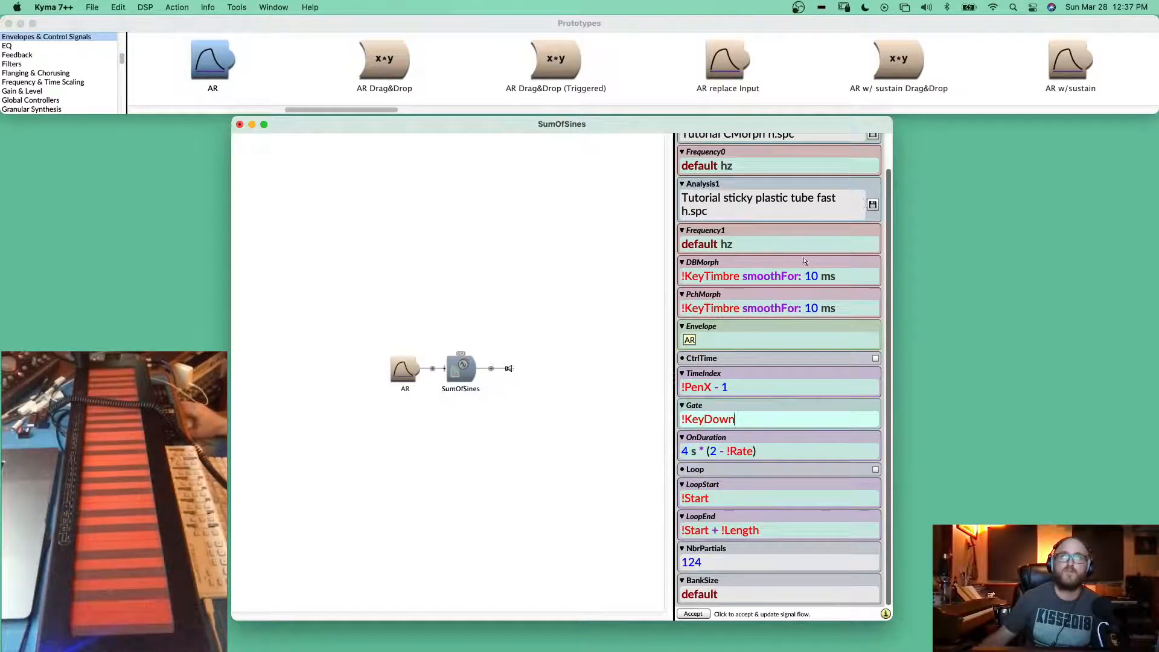
# - Replace the SumOfSines module's OnDuration expression with a fixed 3 s
pyautogui.scroll(2, 784, 223)
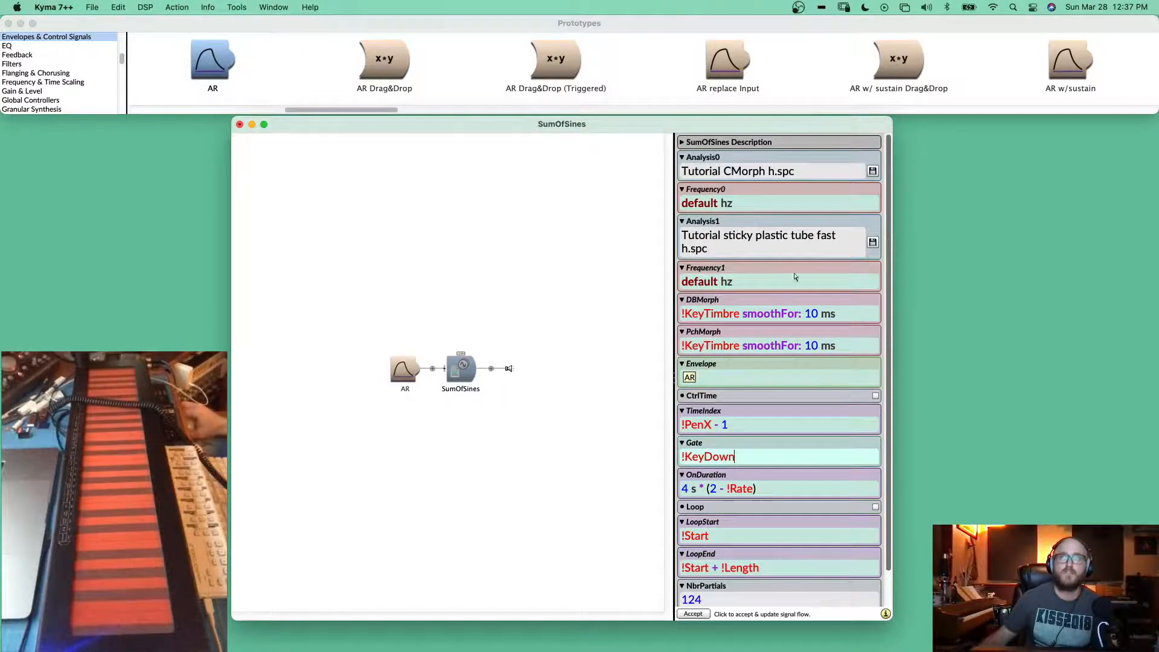
pyautogui.scroll(-2, 795, 276)
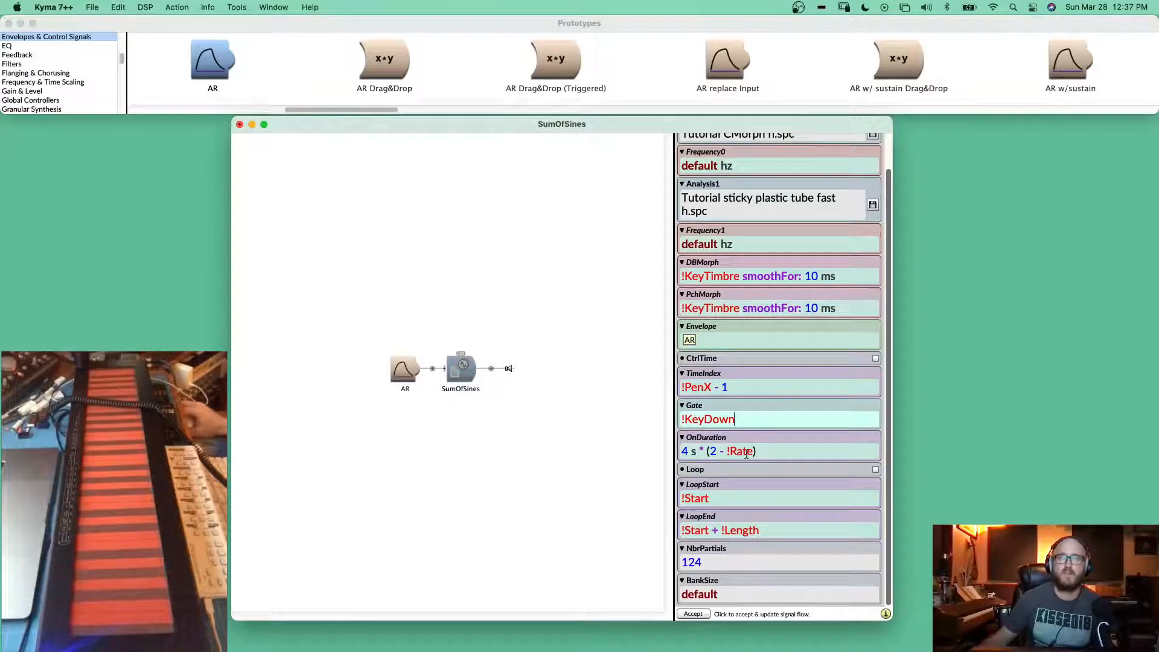
pyautogui.click(768, 451)
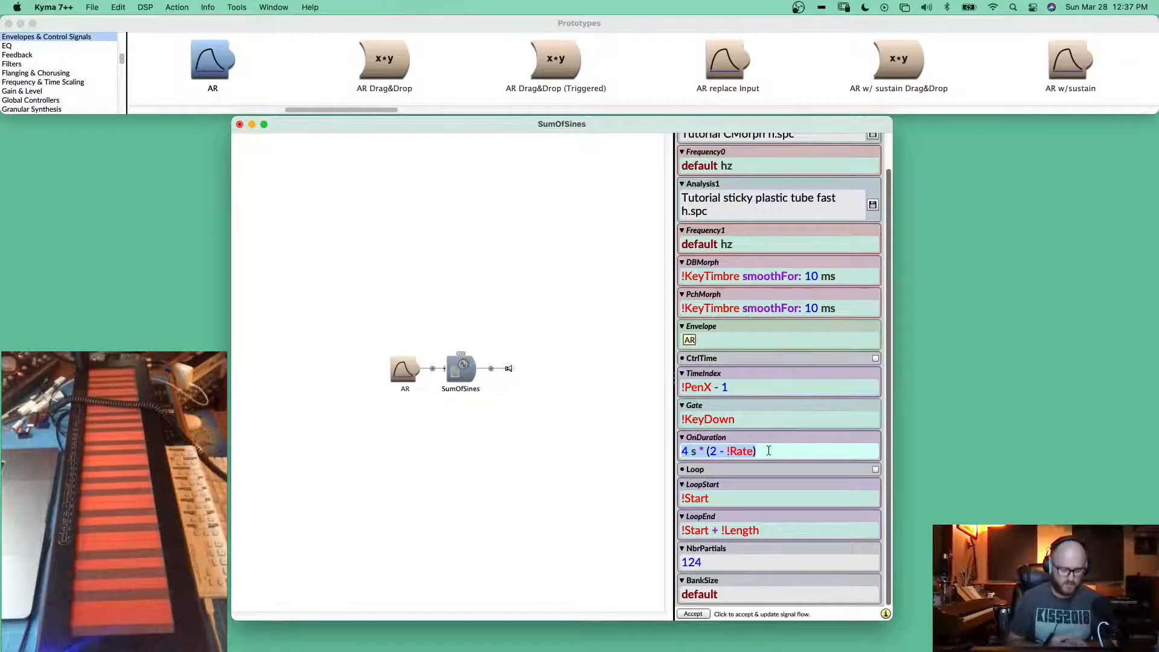
pyautogui.write('3 s')
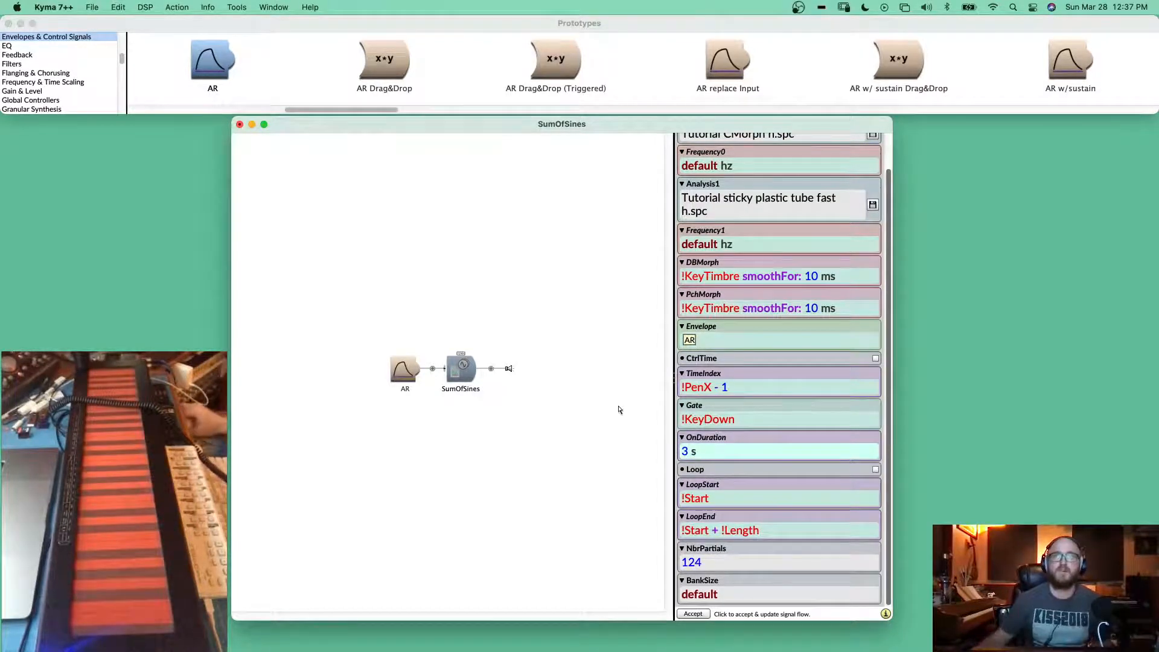
# - Check the durations of the two analysis spectra, Tutorial CMorph h.spc and Tutorial sticky plastic tube fast h.spc, in their file information
pyautogui.click(872, 205)
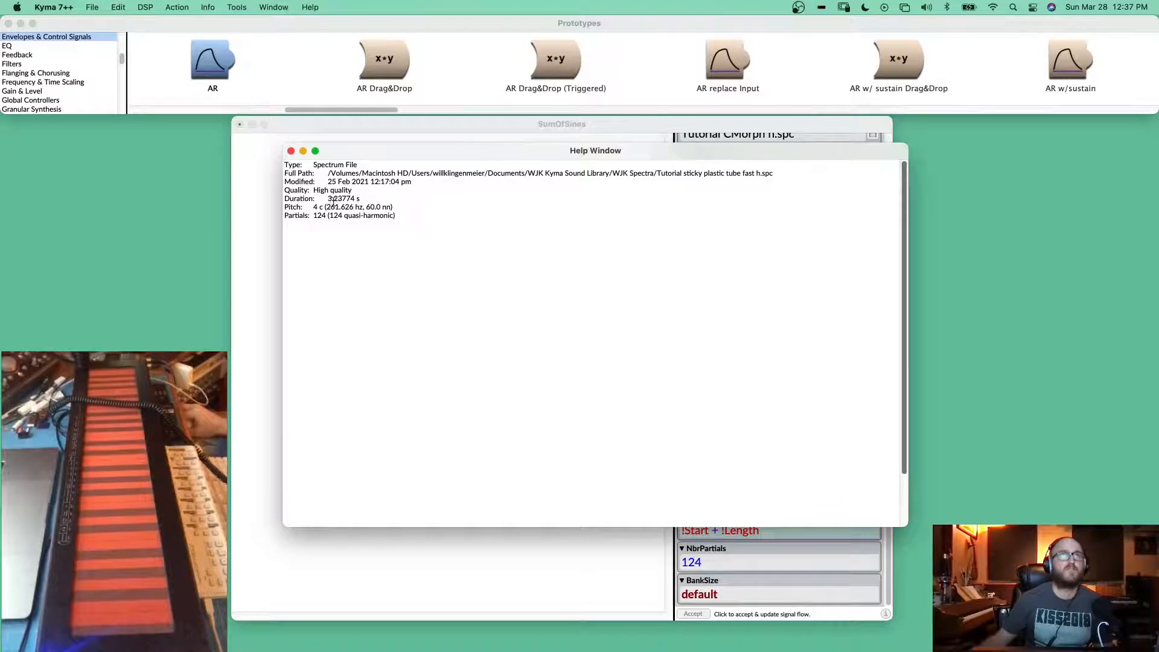
pyautogui.click(290, 151)
pyautogui.scroll(2, 878, 178)
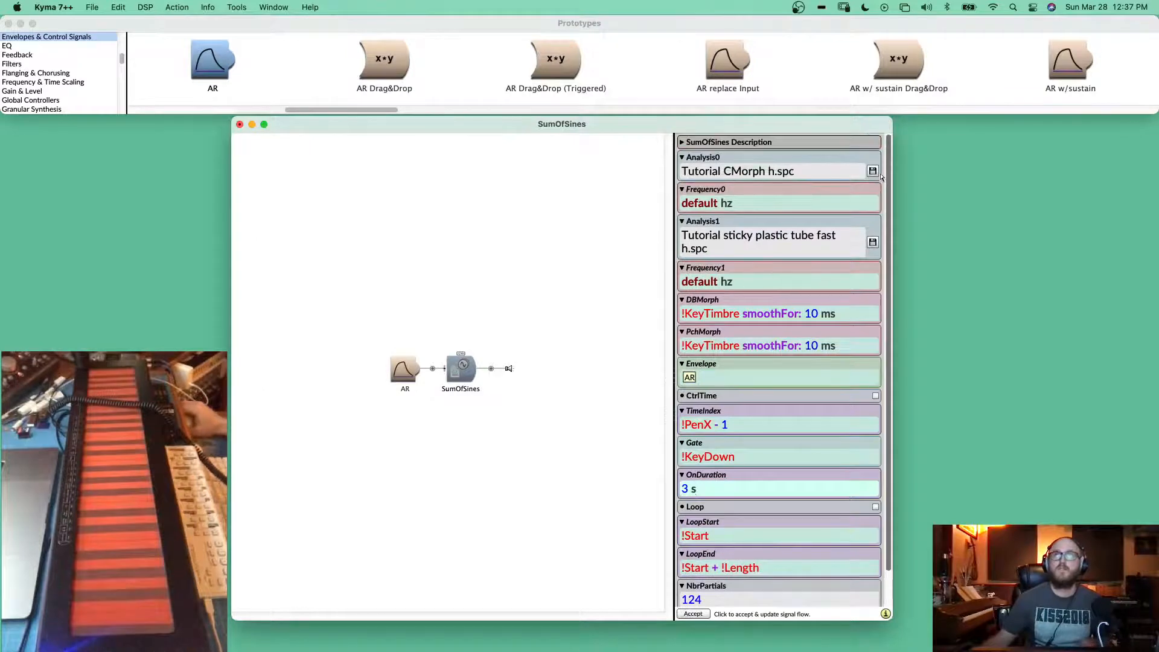
pyautogui.click(873, 172)
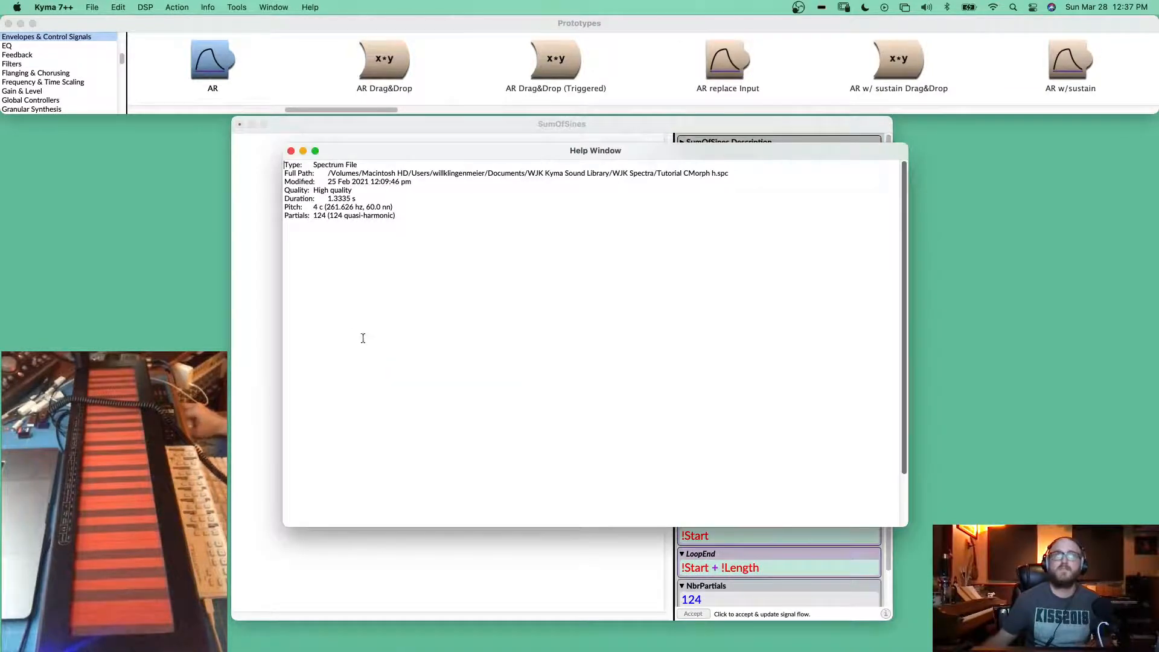
pyautogui.click(290, 150)
pyautogui.scroll(-2, 698, 506)
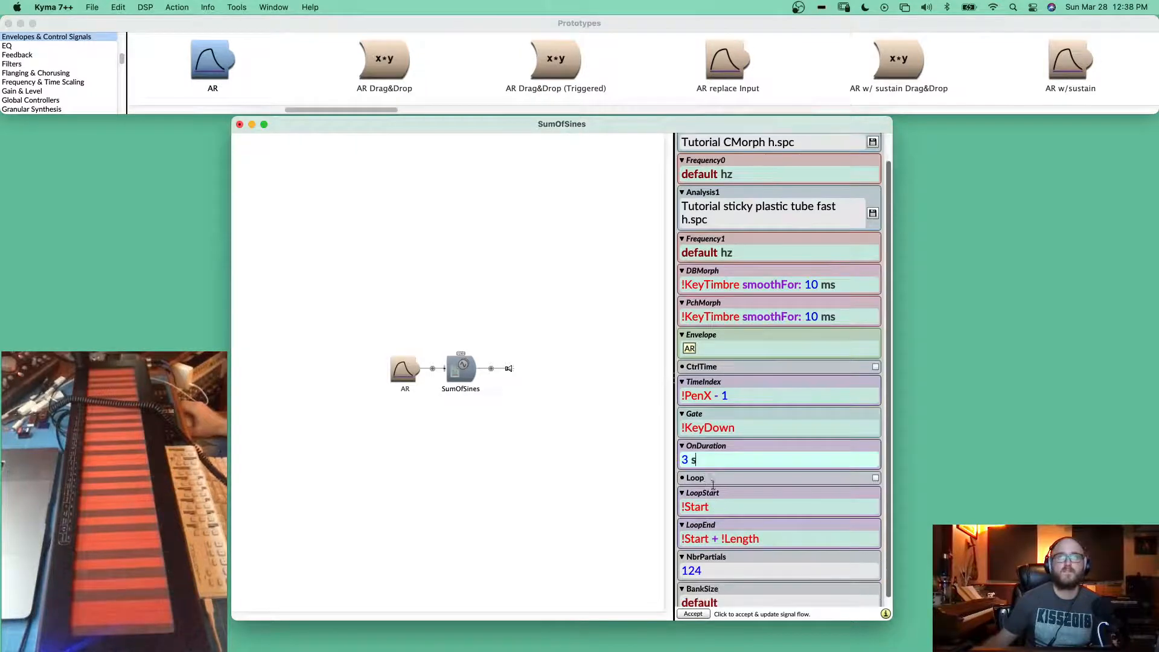
pyautogui.scroll(2, 771, 245)
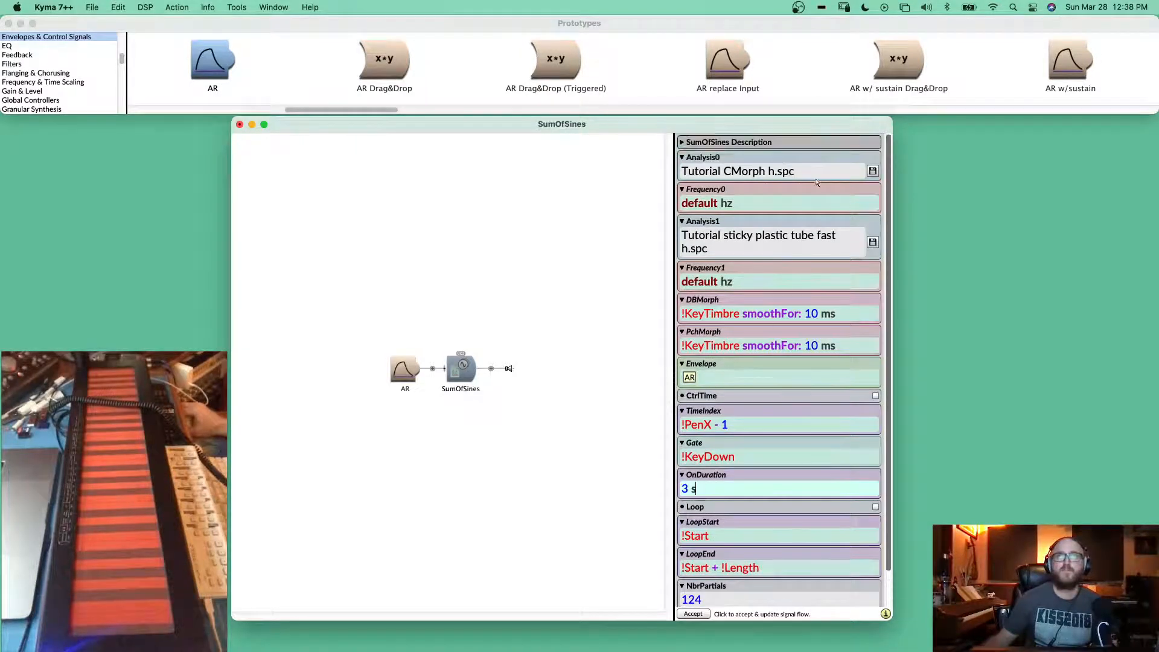
pyautogui.click(873, 242)
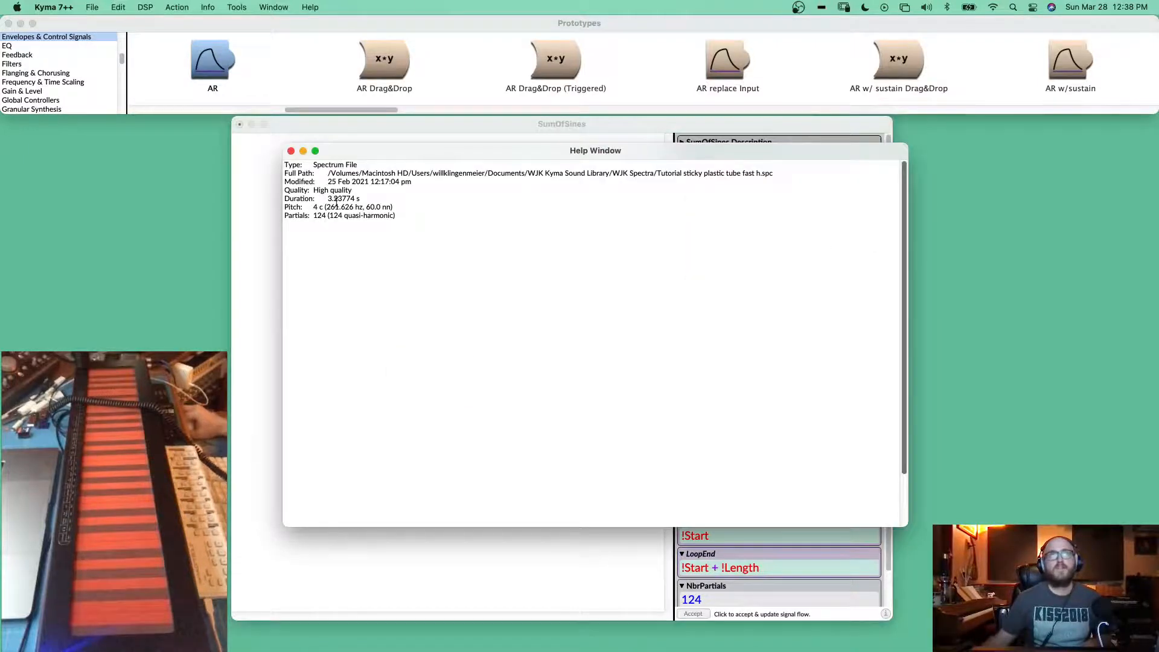
pyautogui.click(290, 151)
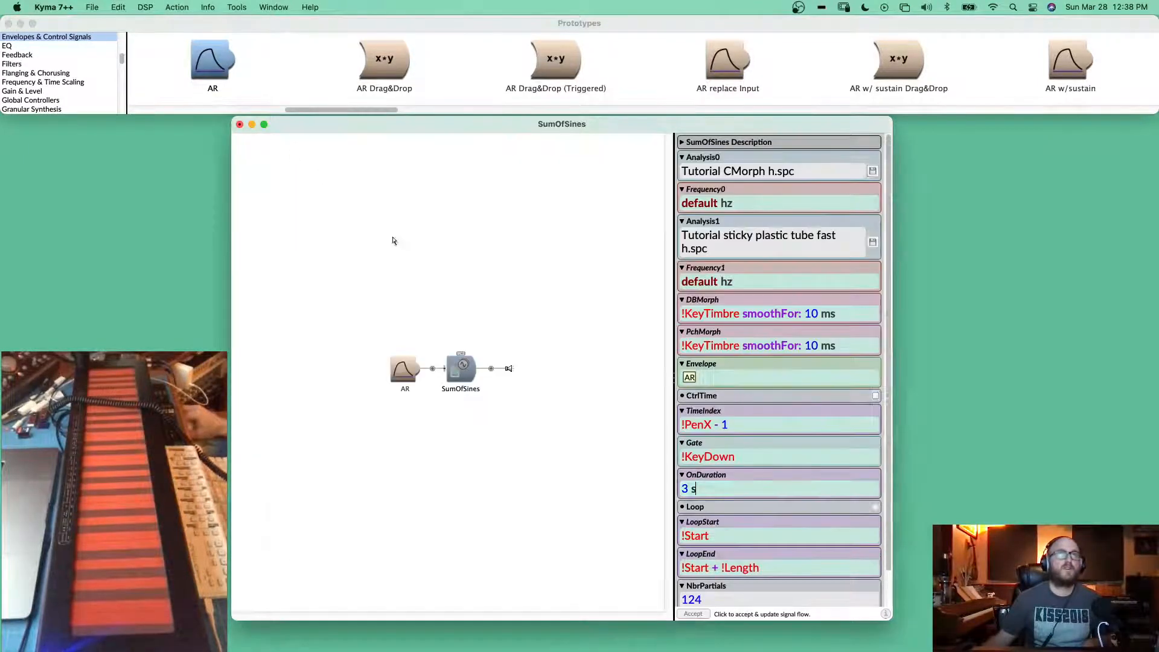
# - Set both Frequency0 and Frequency1 of the SumOfSines module to !KeyPitch
pyautogui.scroll(-2, 766, 445)
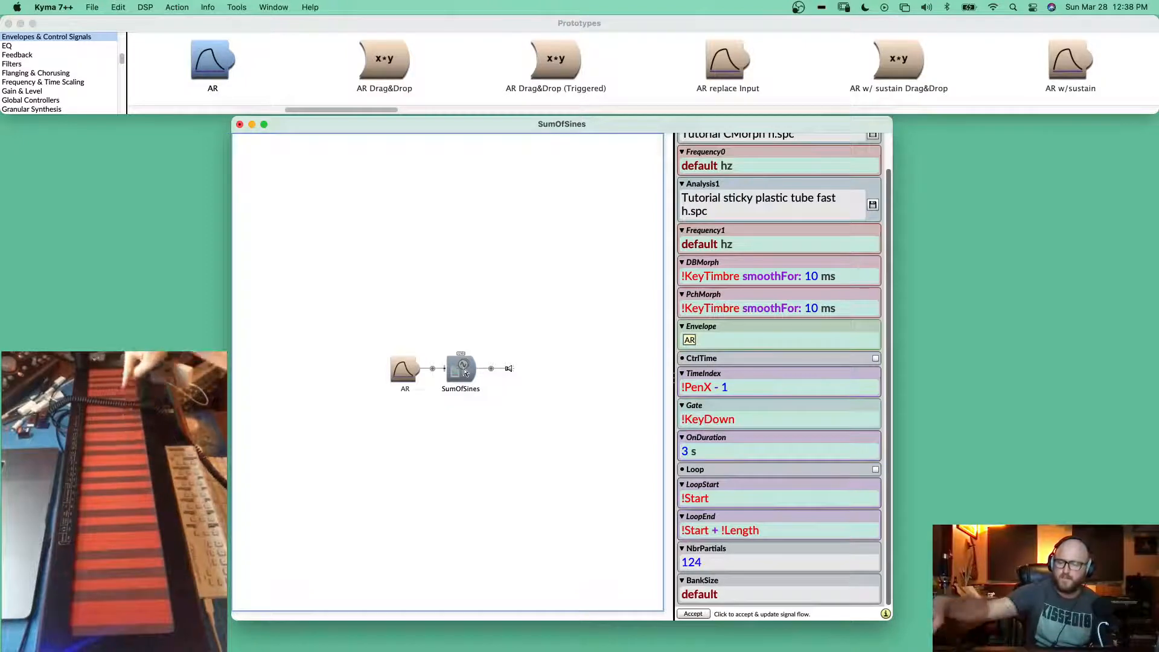
pyautogui.click(776, 167)
pyautogui.write('!KeyP')
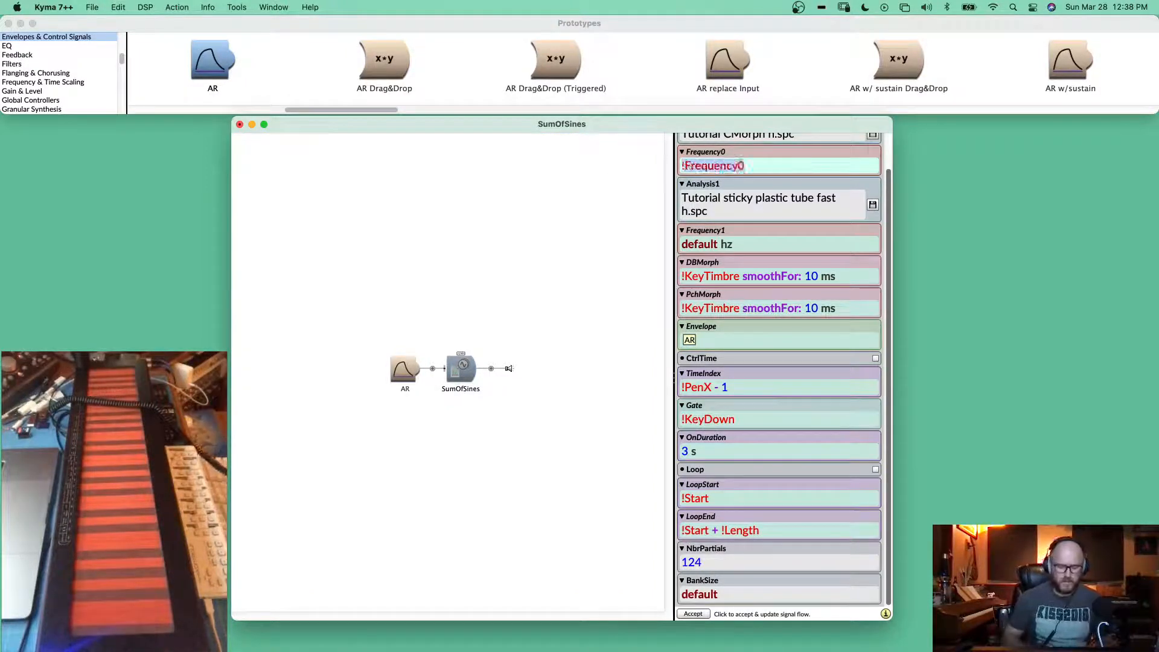
pyautogui.write('itch')
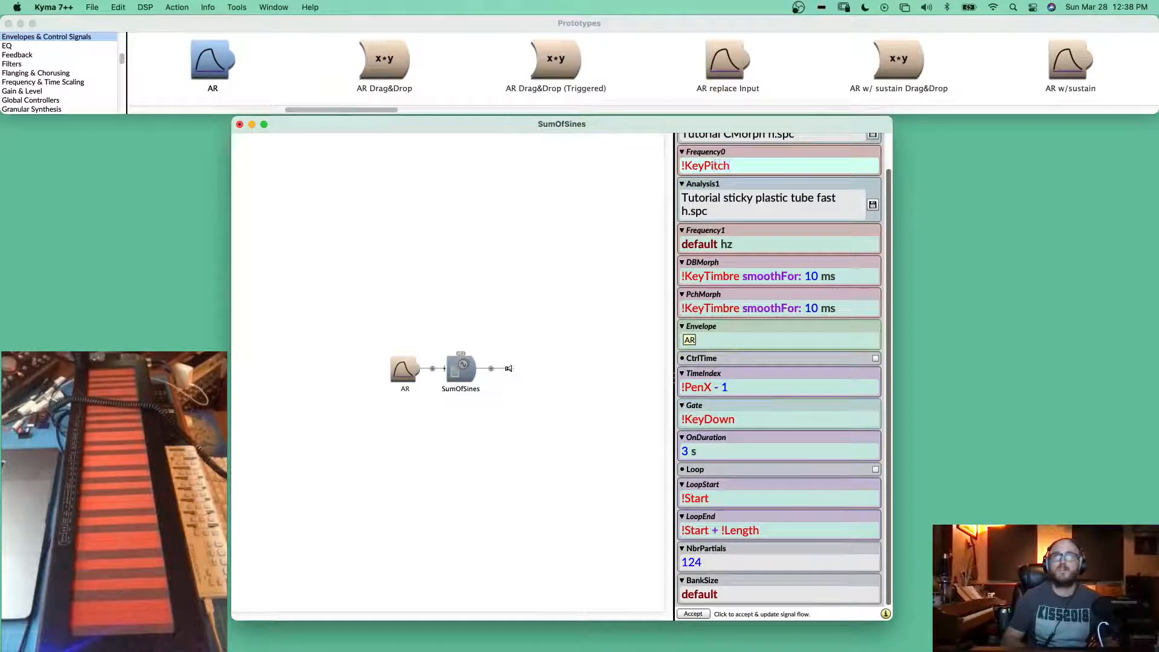
pyautogui.press('Tab')
pyautogui.write('!KeyPitc')
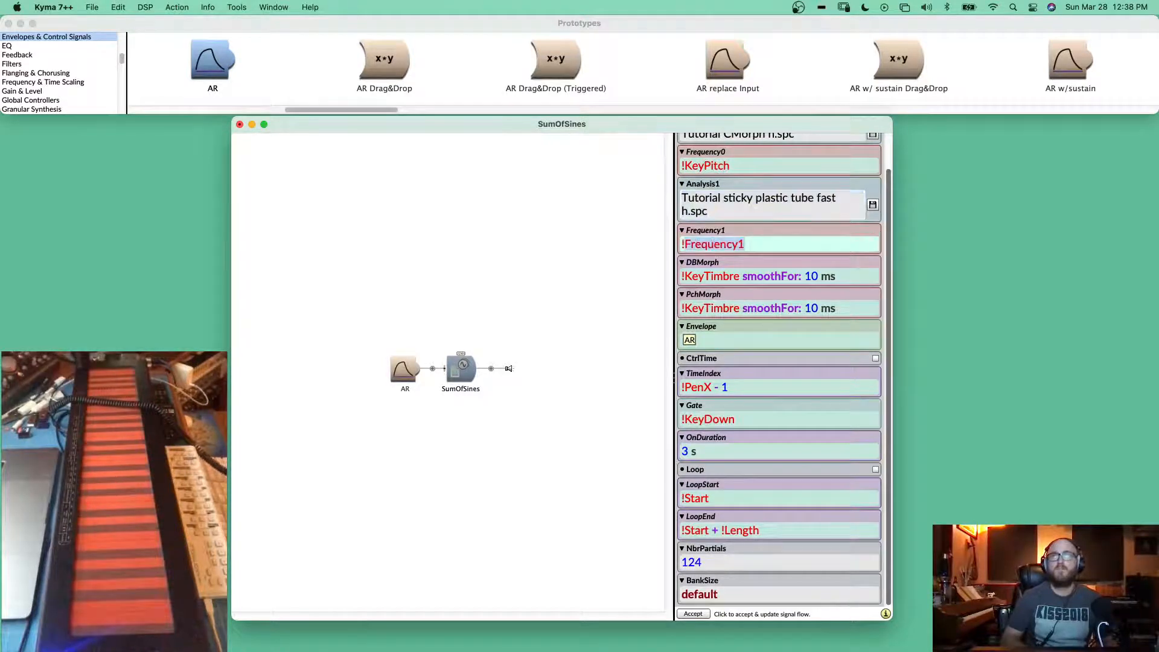
pyautogui.write('h')
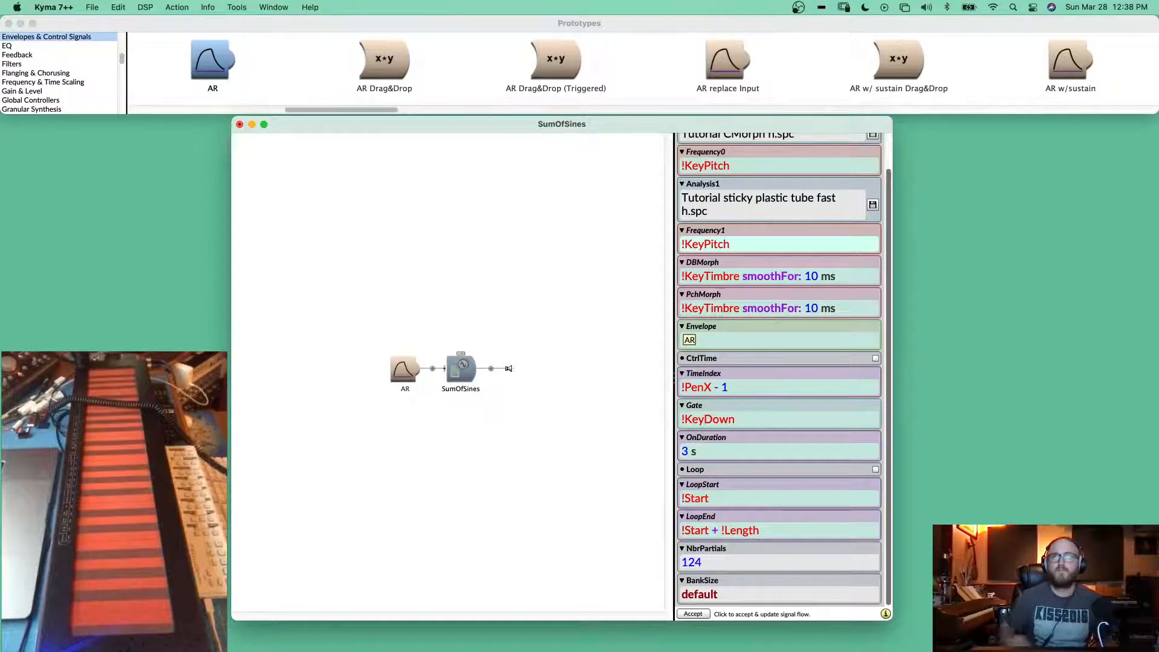
# - Turn CtrlTime back on for the SumOfSines module and clear its TimeIndex expression
pyautogui.click(465, 366)
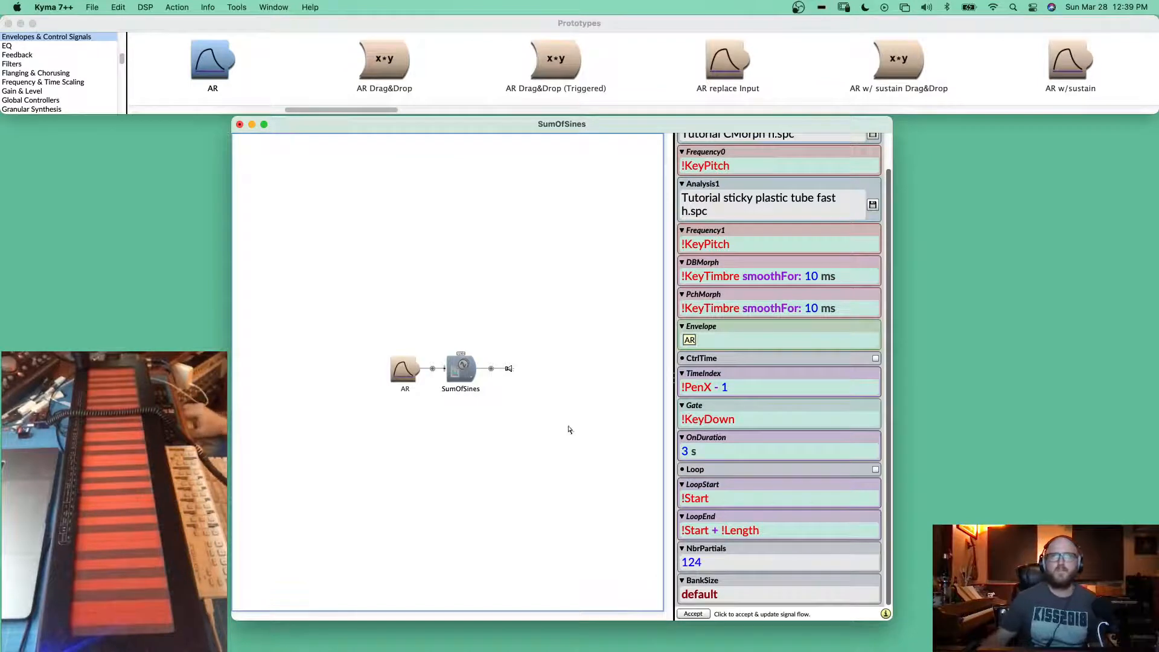
pyautogui.click(738, 385)
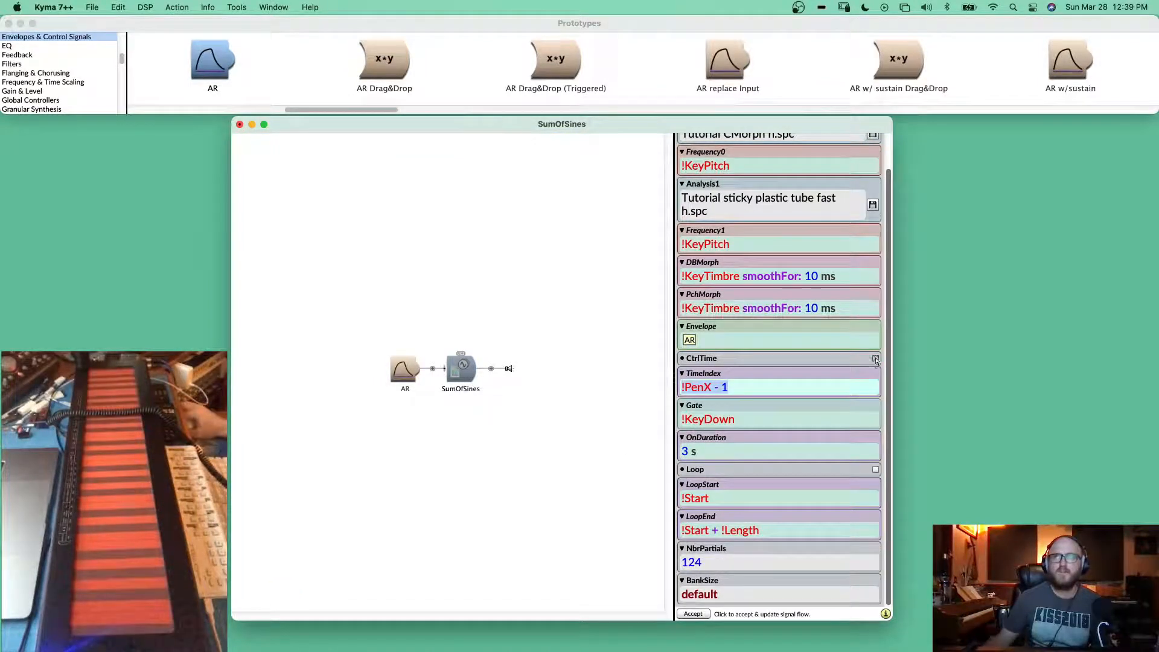
pyautogui.doubleClick(754, 387)
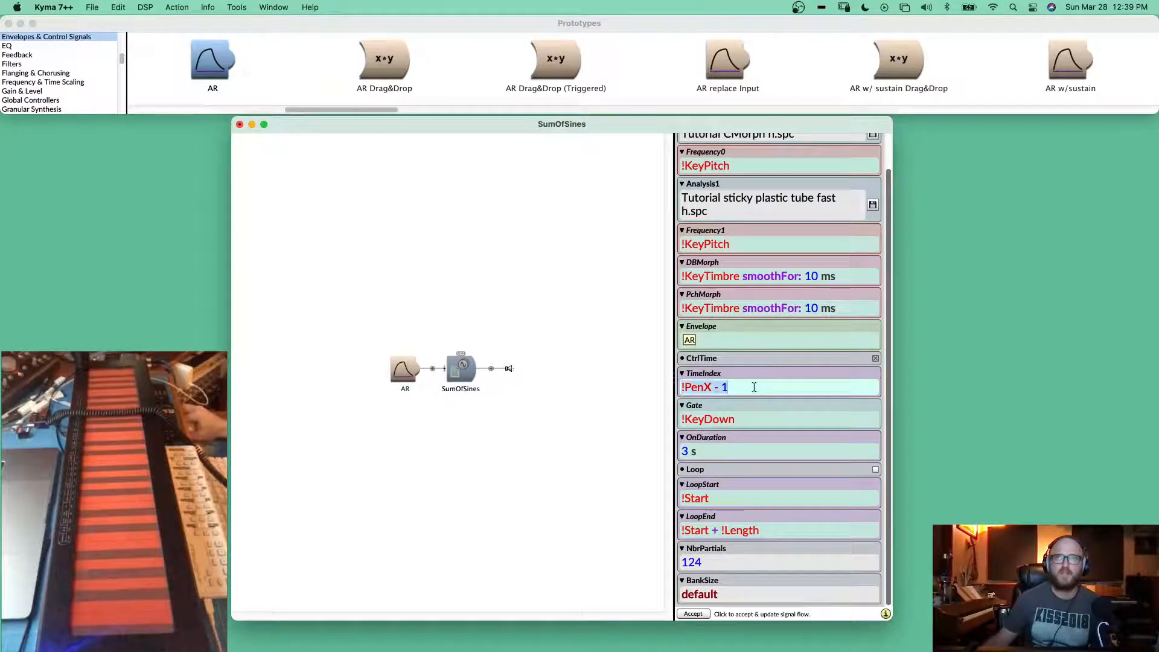
pyautogui.press('BackSpace')
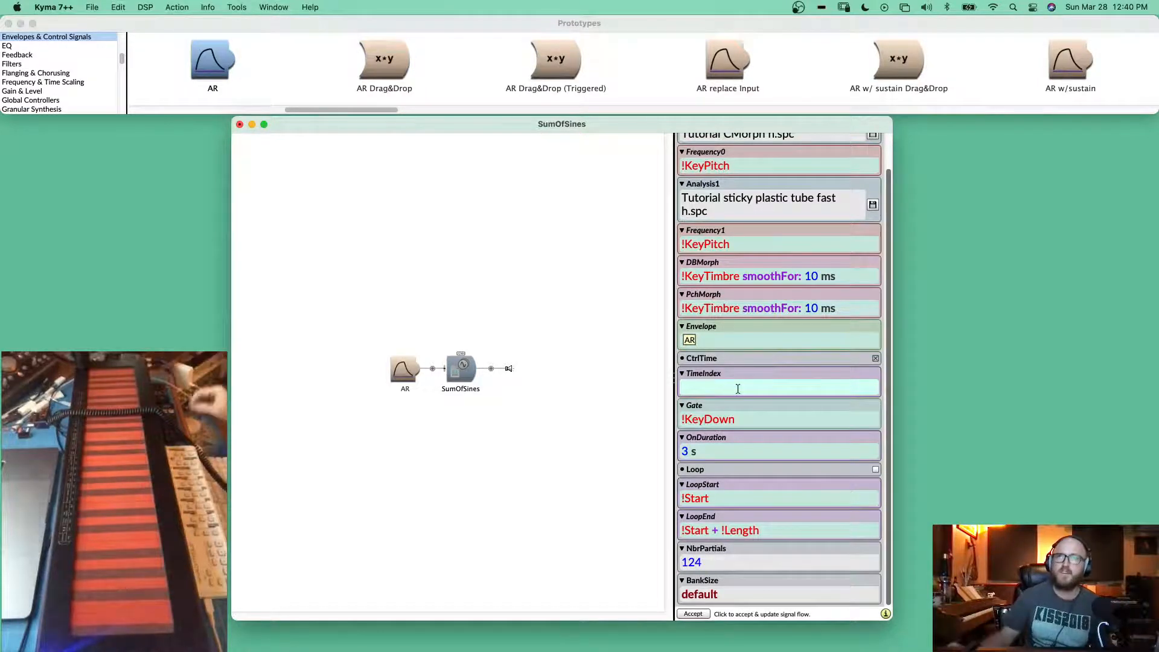
# - Enter the expression !KeyNumber - 39 / (85 - 39) as the SumOfSines module's TimeIndex
pyautogui.moveTo(712, 376)
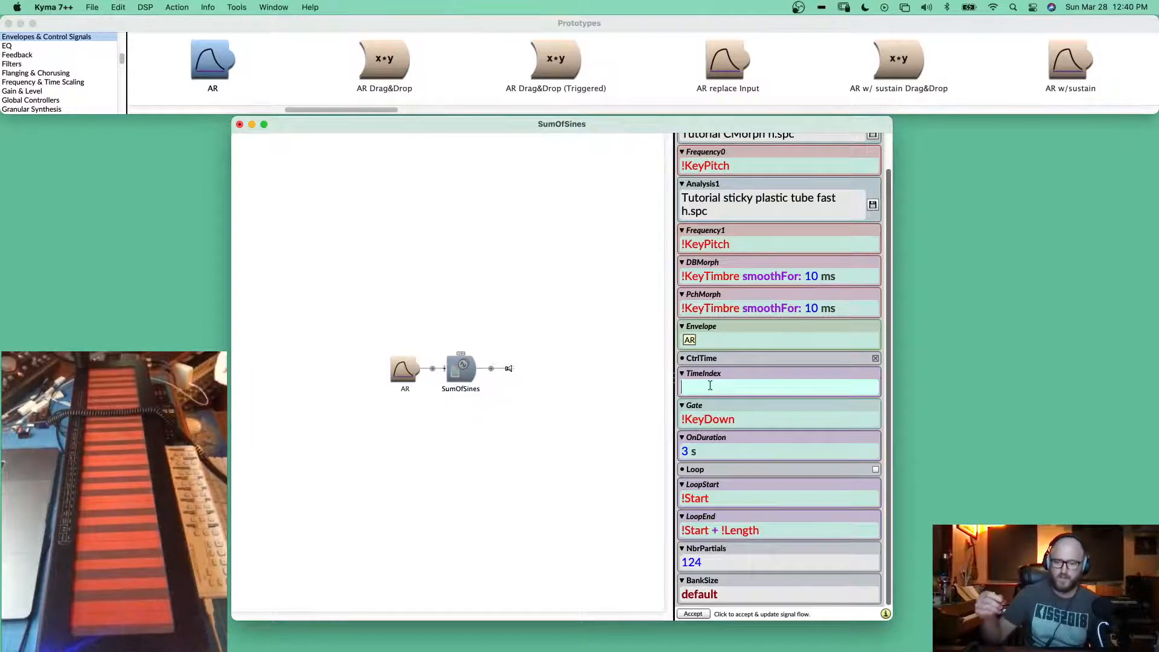
pyautogui.click(710, 385)
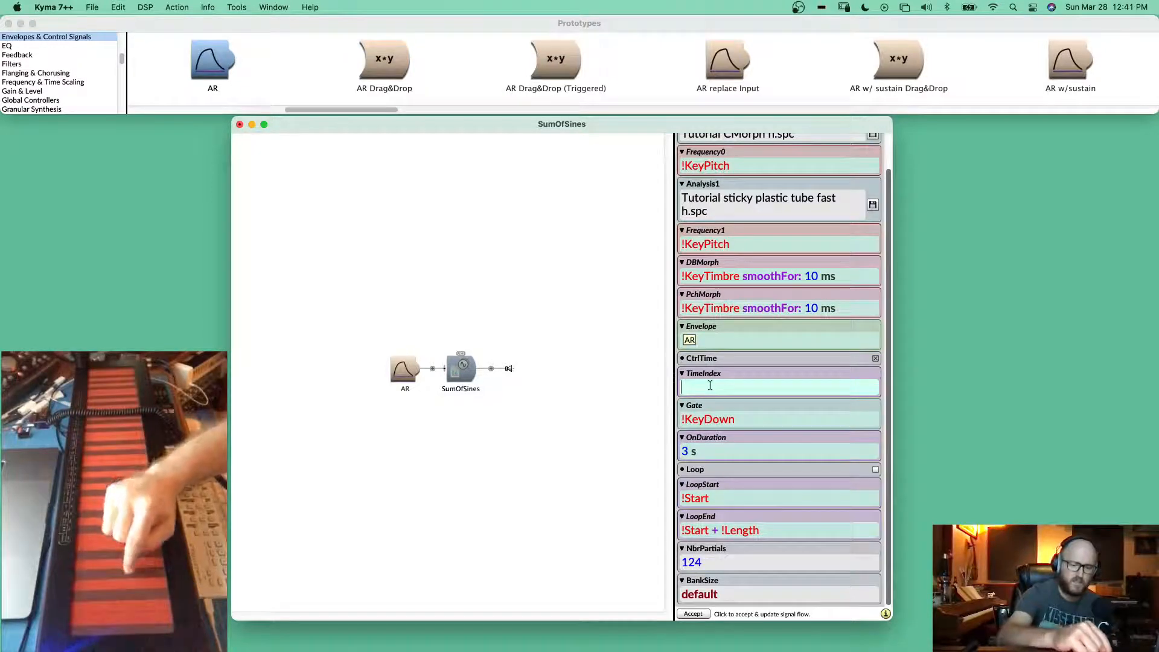
pyautogui.click(710, 385)
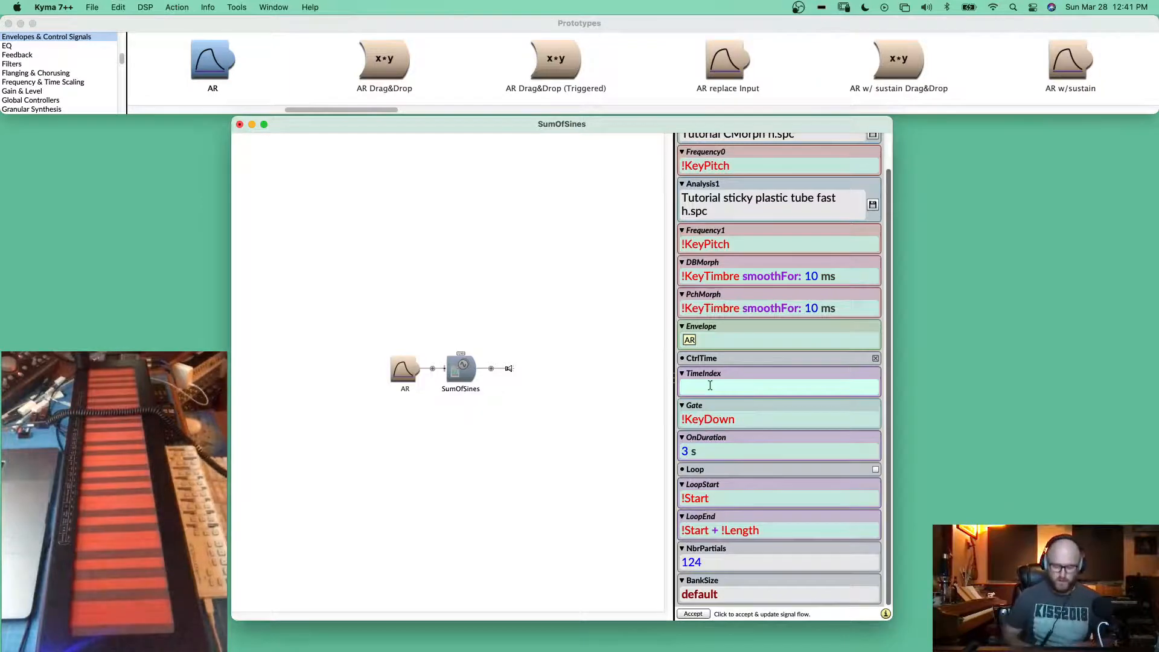
pyautogui.write('!KeyT')
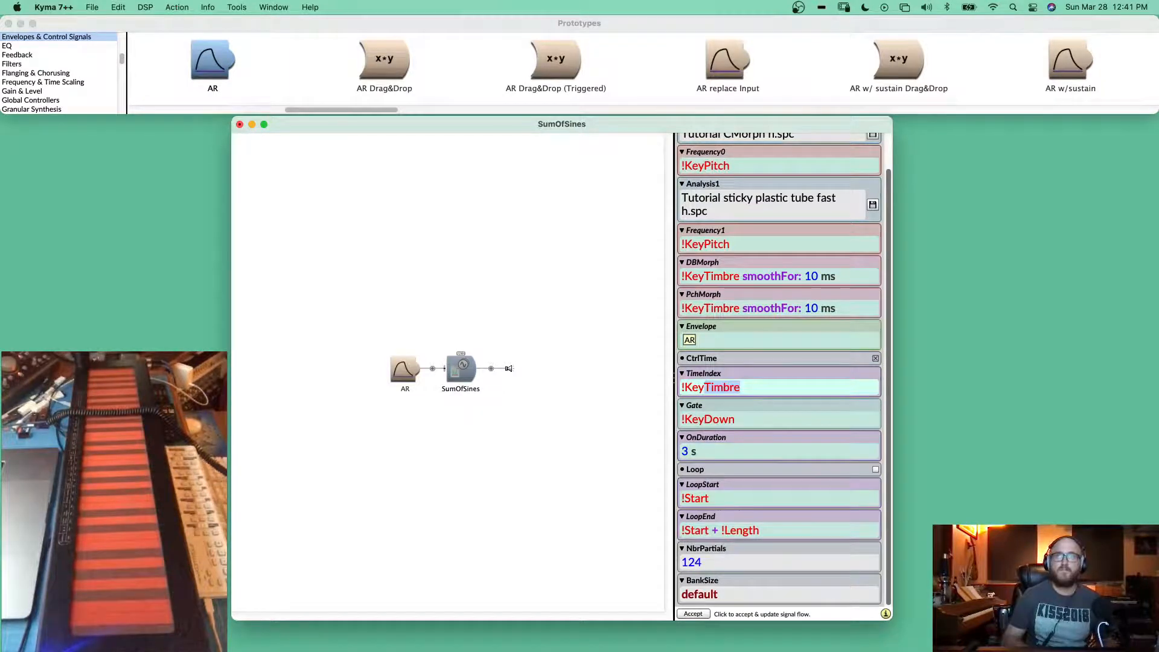
pyautogui.write('Number')
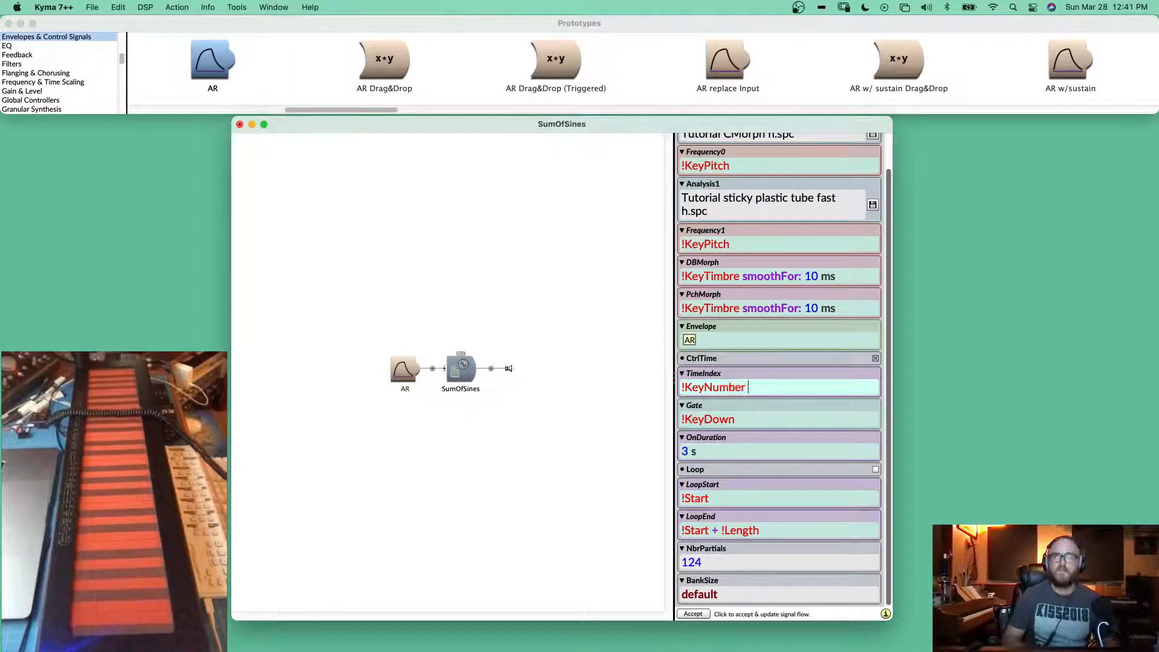
pyautogui.write(' - ')
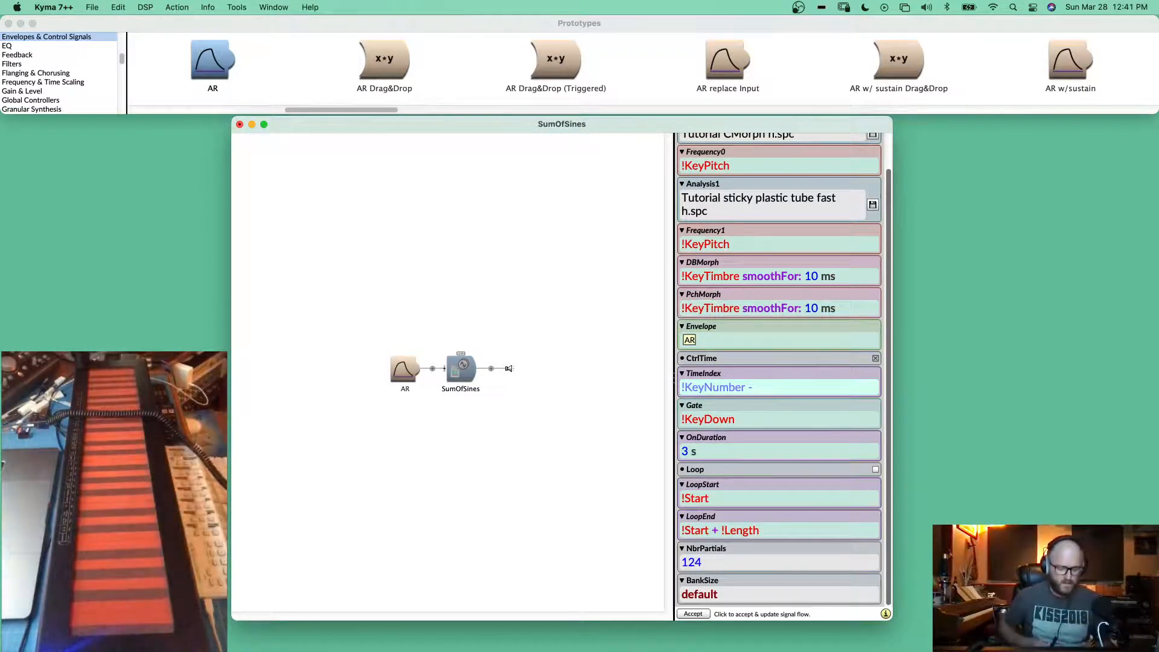
pyautogui.write('39')
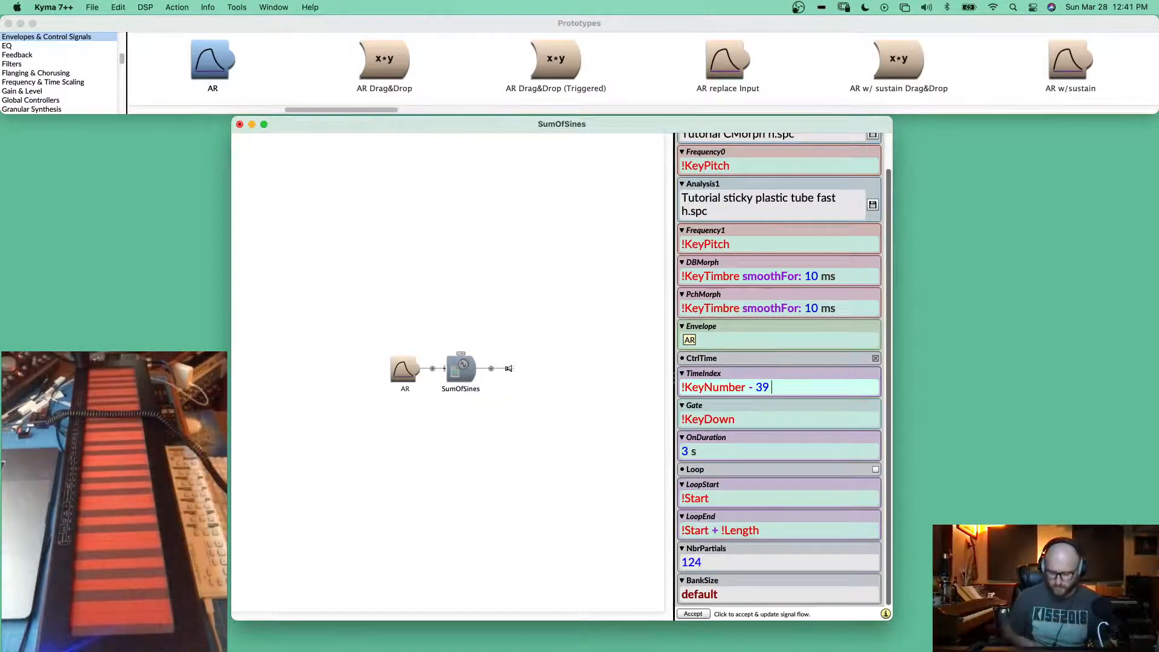
pyautogui.write('/ (85')
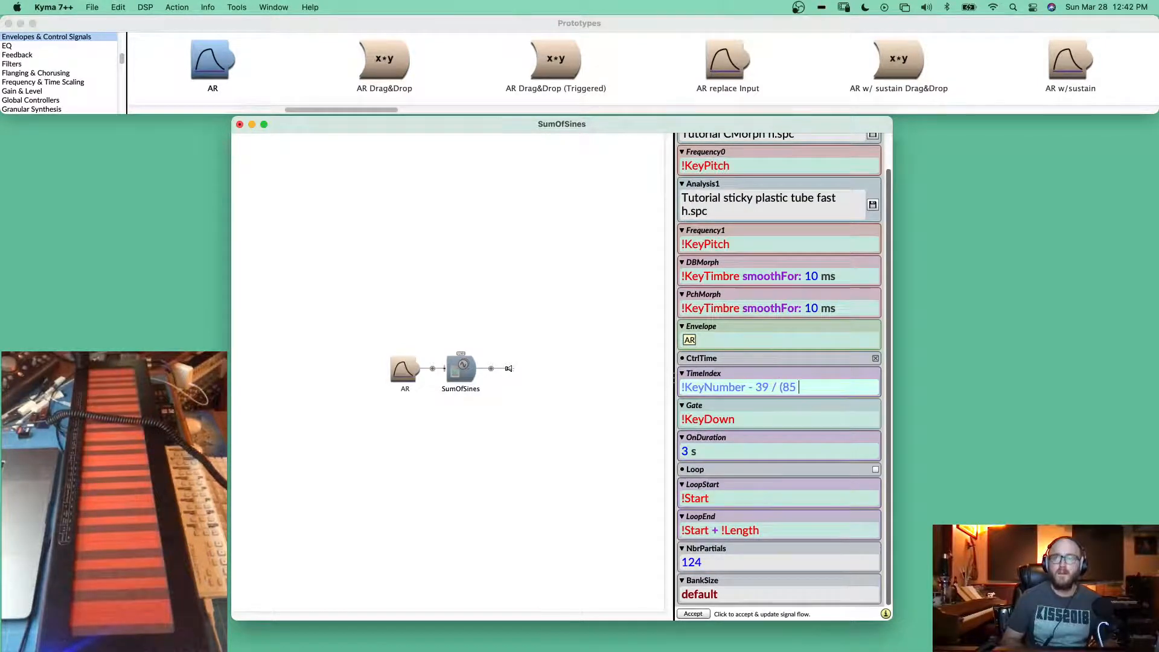
pyautogui.write('-')
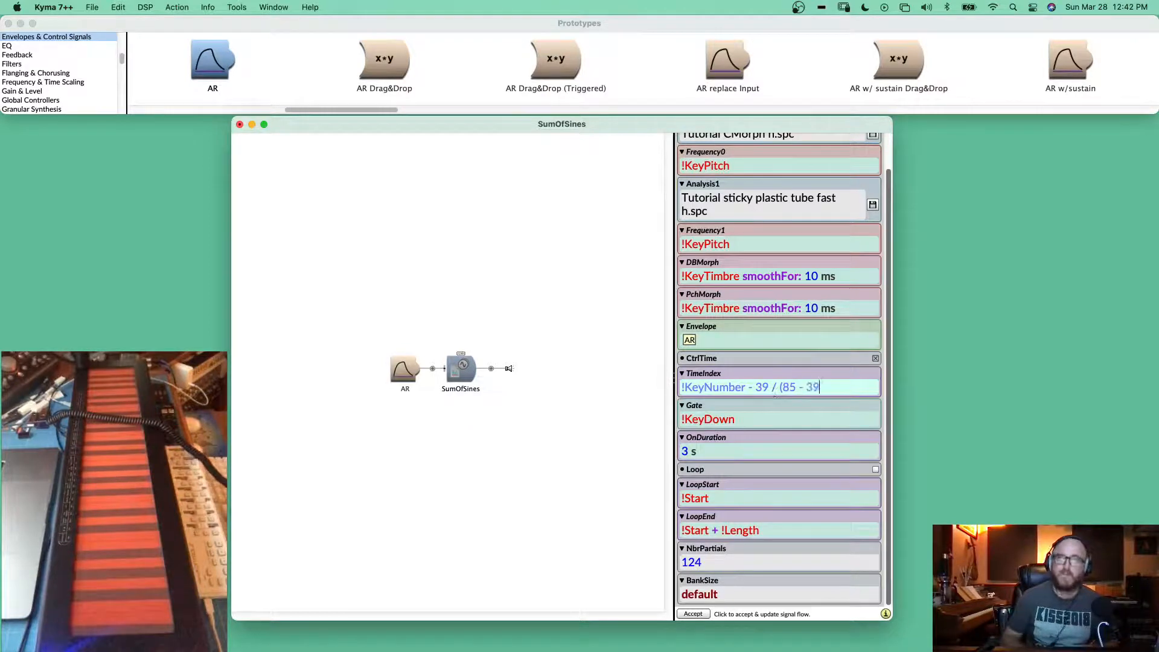
pyautogui.write('39)')
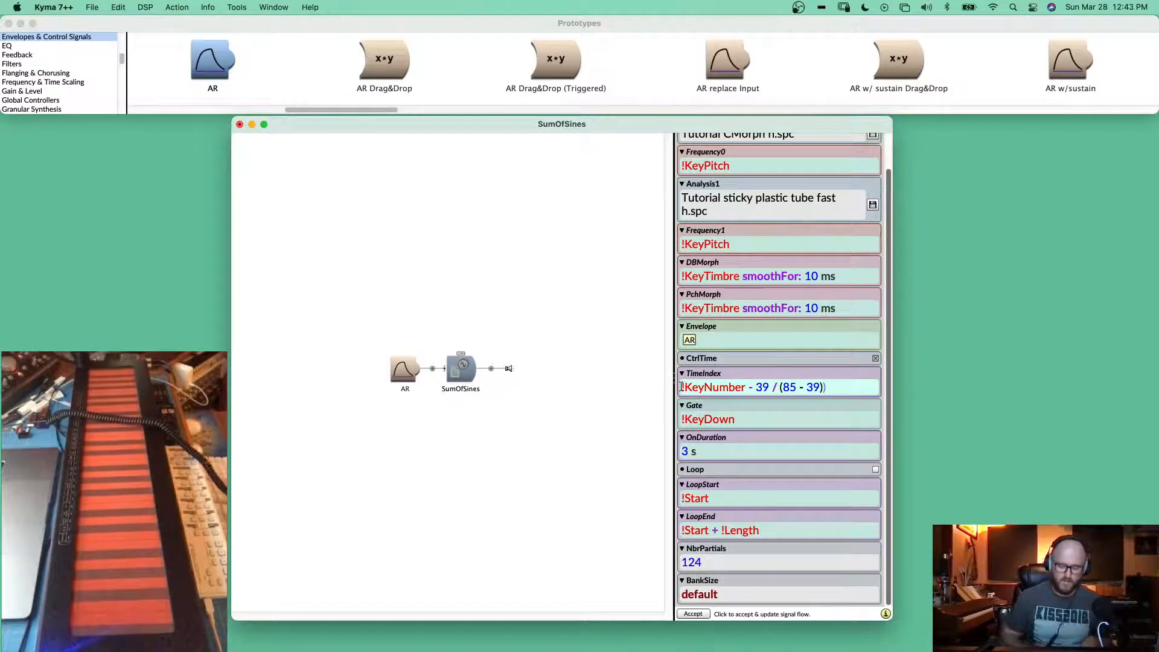
# - Enclose the whole TimeIndex expression in parentheses and append * 2 - 1 to it
pyautogui.write('(')
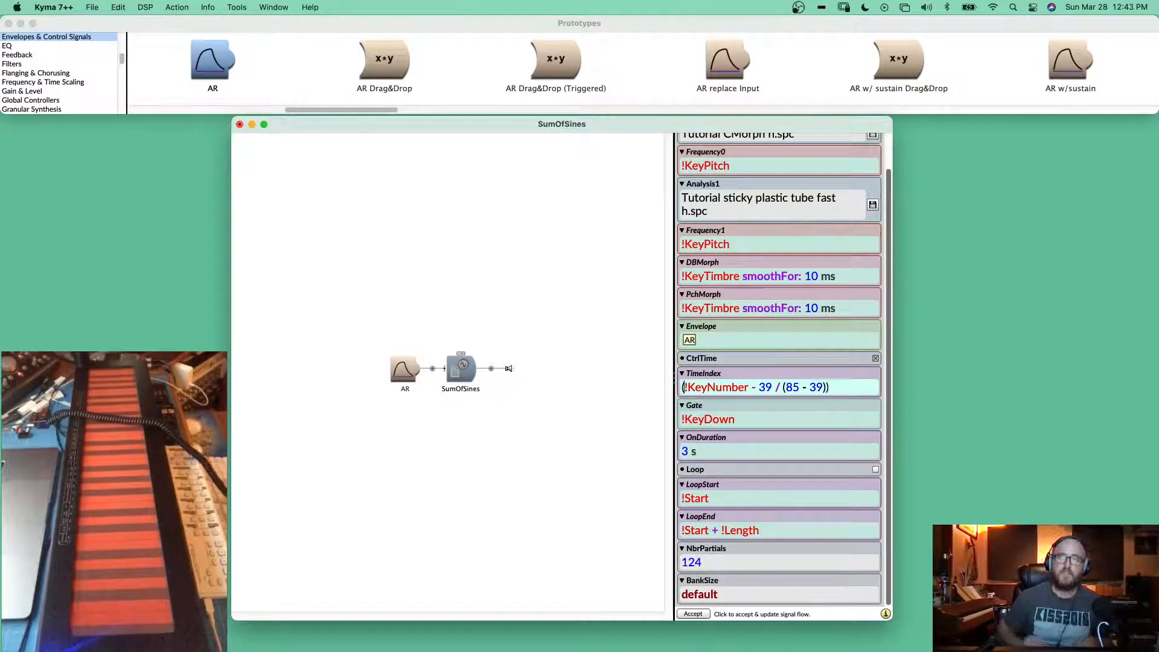
pyautogui.click(853, 390)
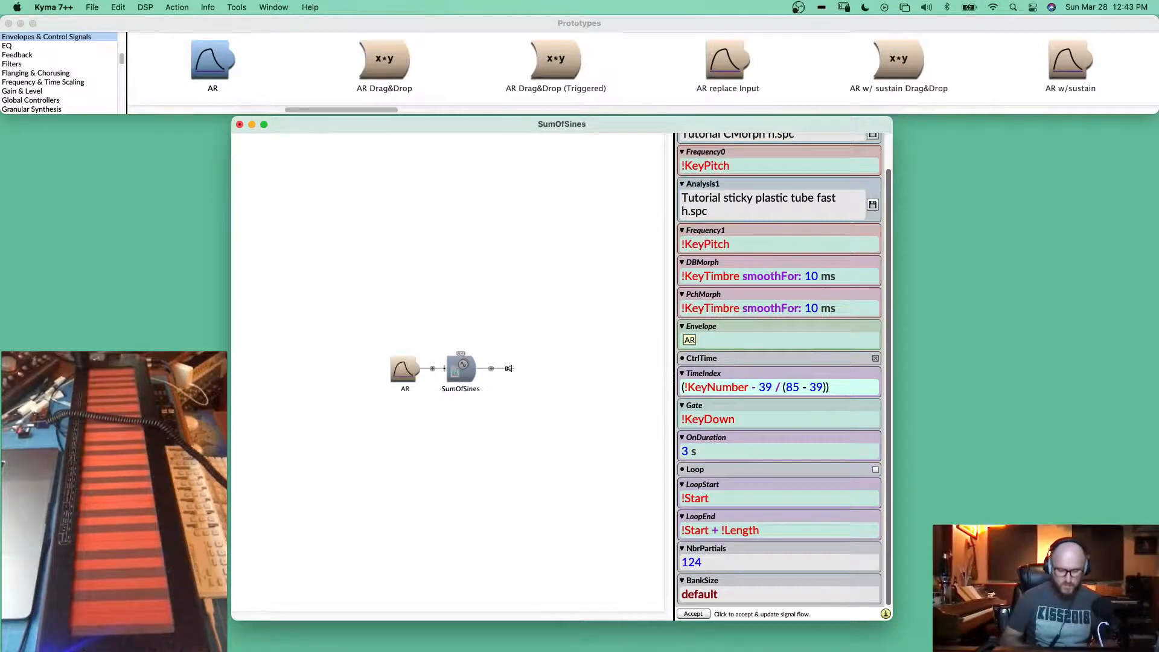
pyautogui.write('* 2')
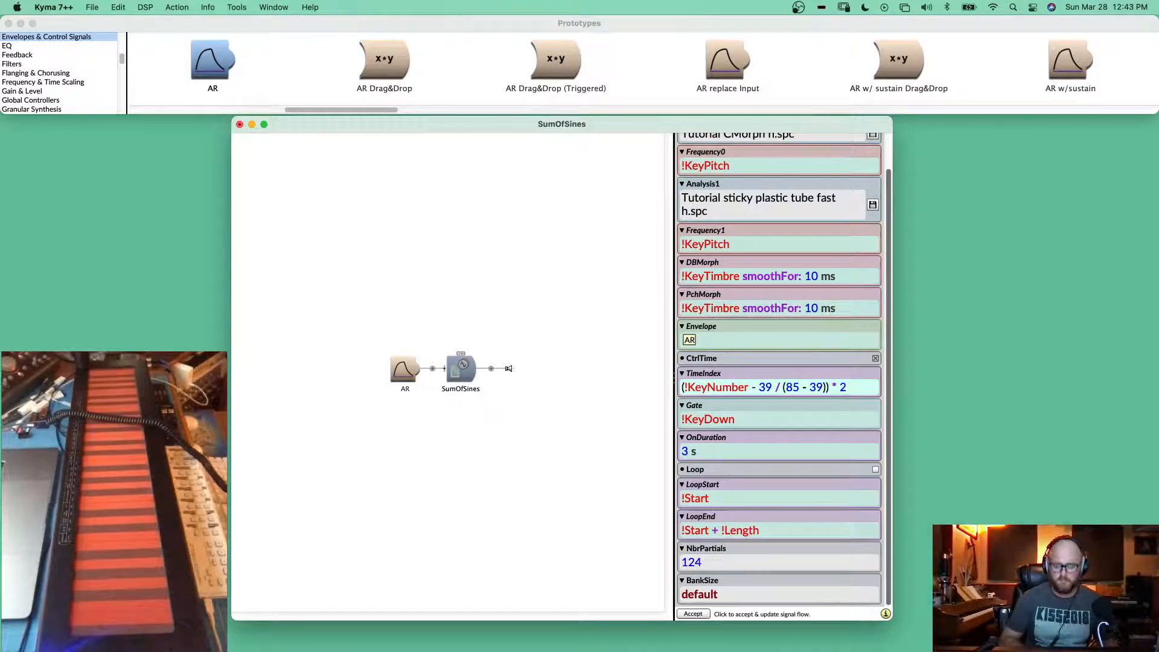
pyautogui.write(' - 1')
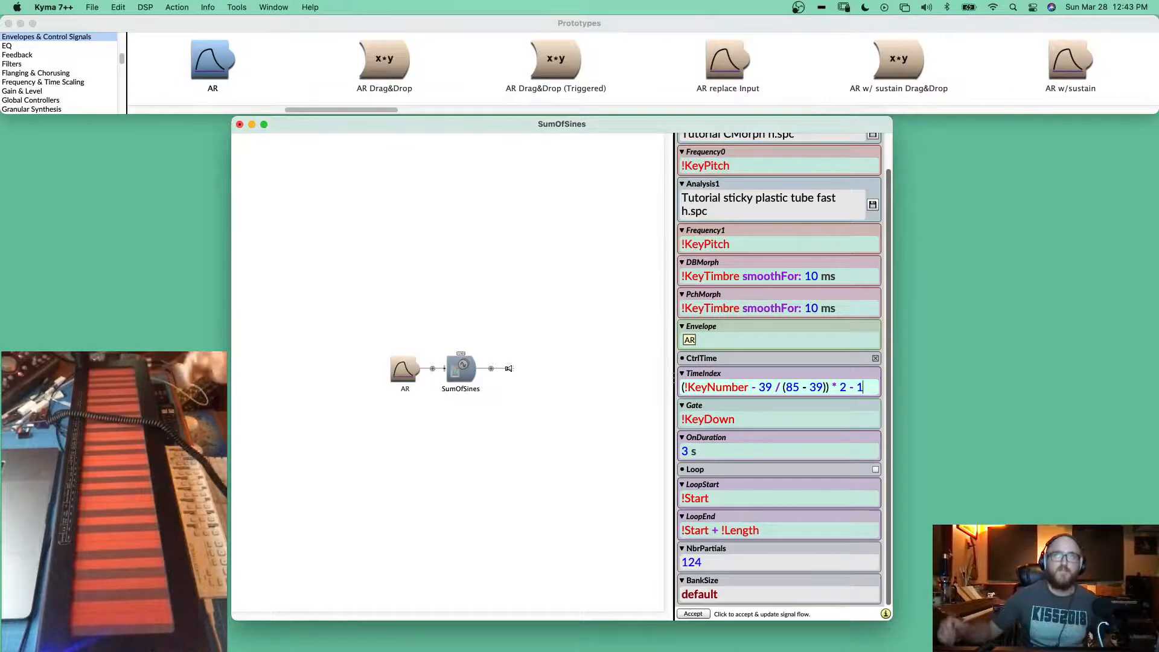
pyautogui.scroll(1, 745, 327)
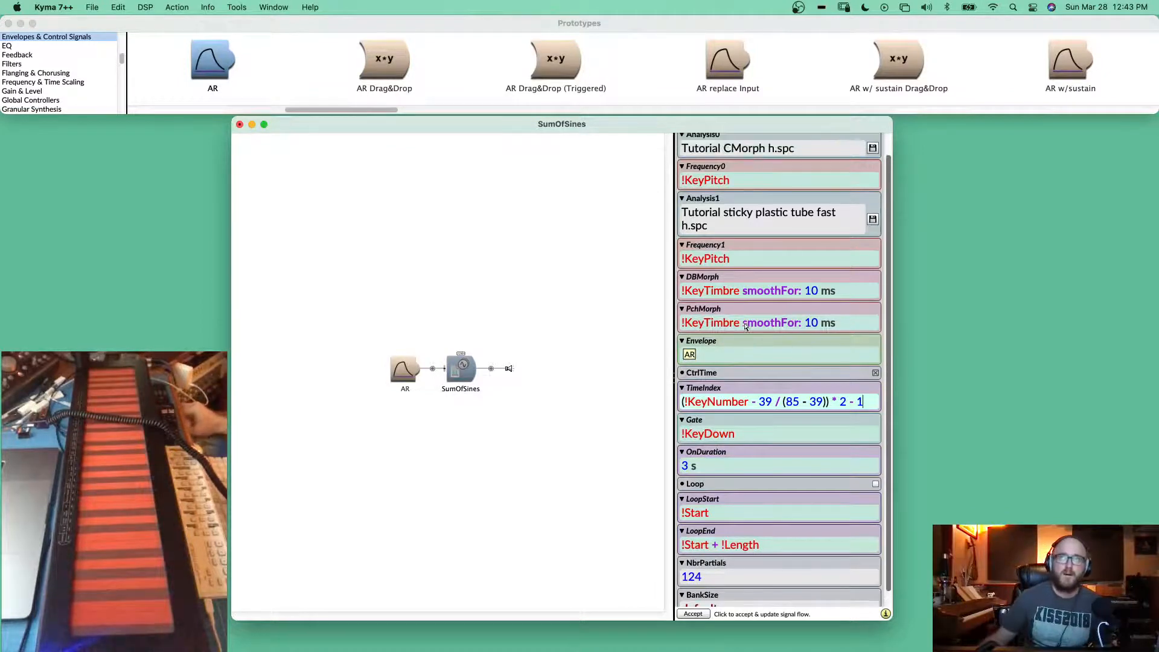
pyautogui.moveTo(746, 326)
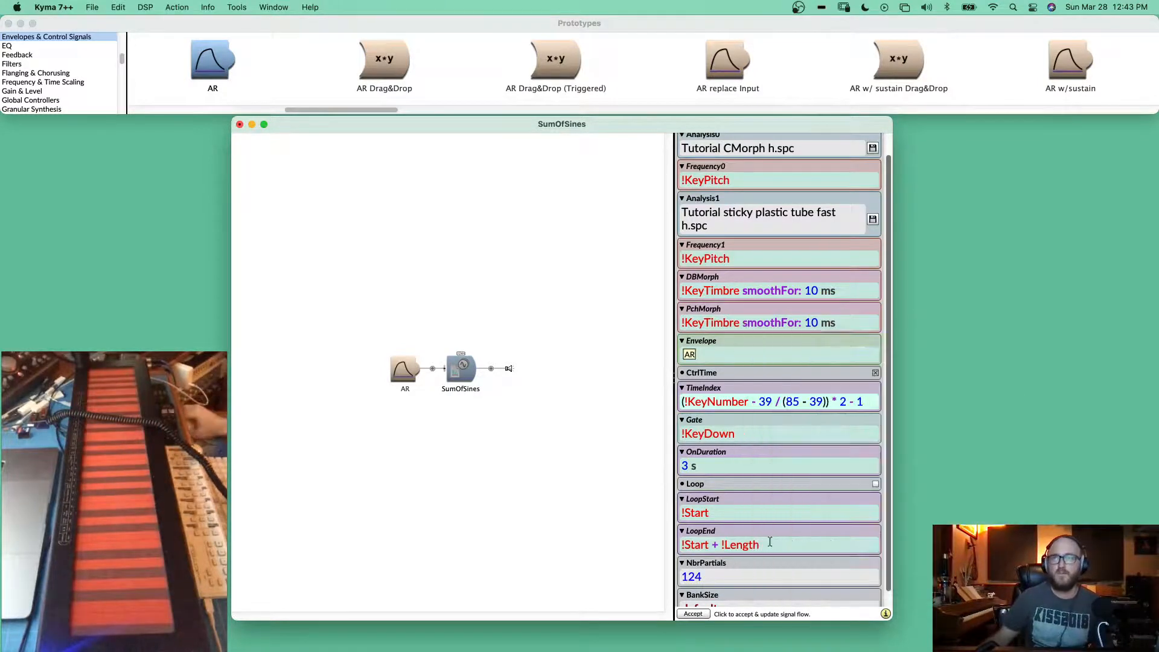
pyautogui.scroll(-2, 783, 527)
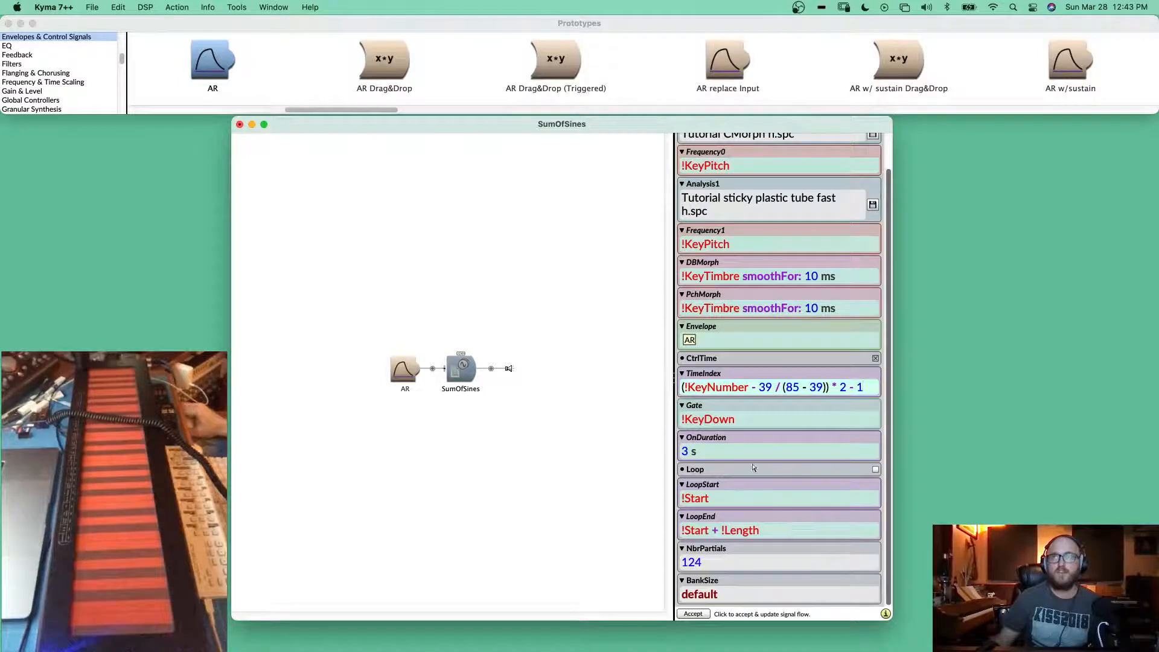
# - Search the prototypes for the MIDIVoice sound
pyautogui.click(465, 375)
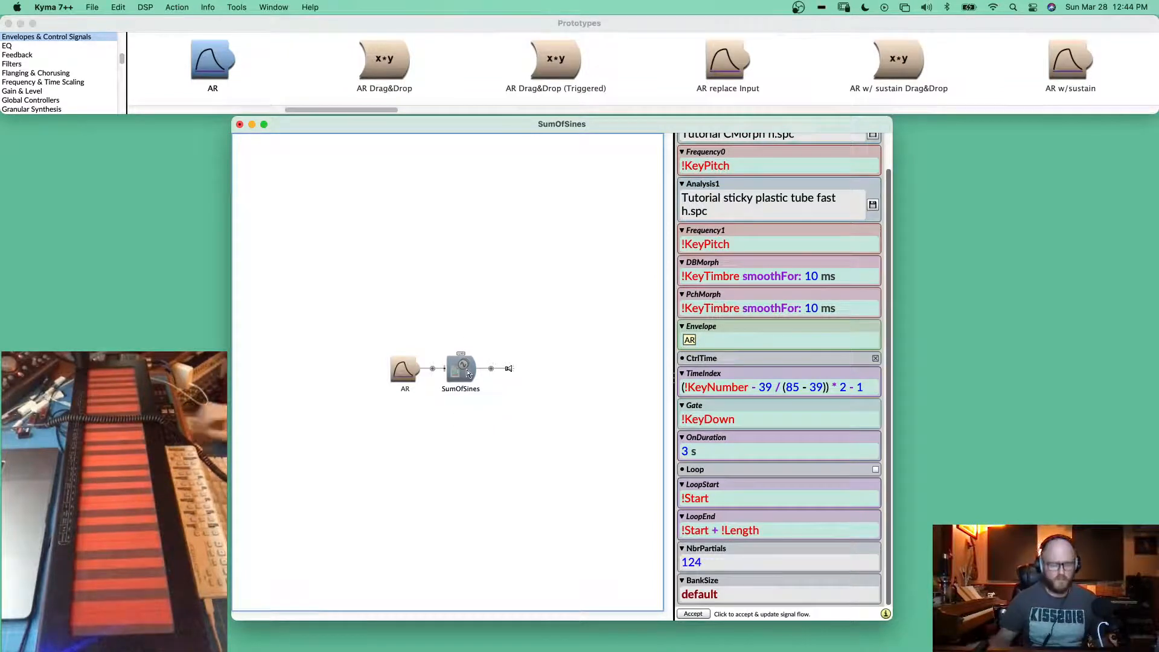
pyautogui.press('super+f')
pyautogui.write('m')
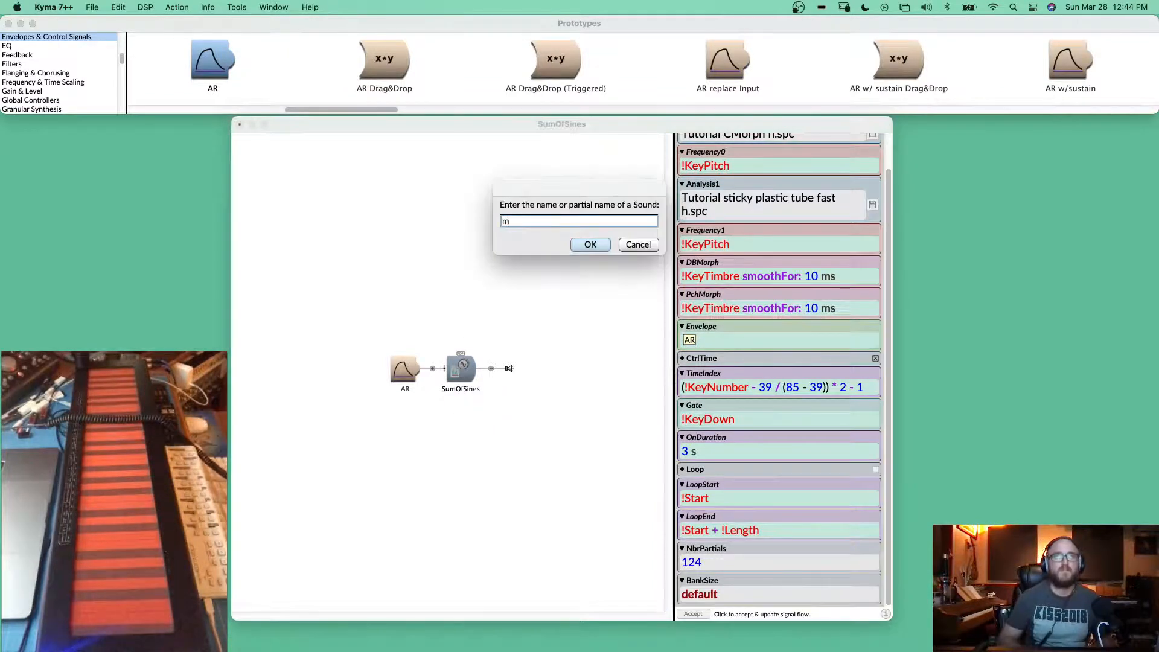
pyautogui.write('idivoic')
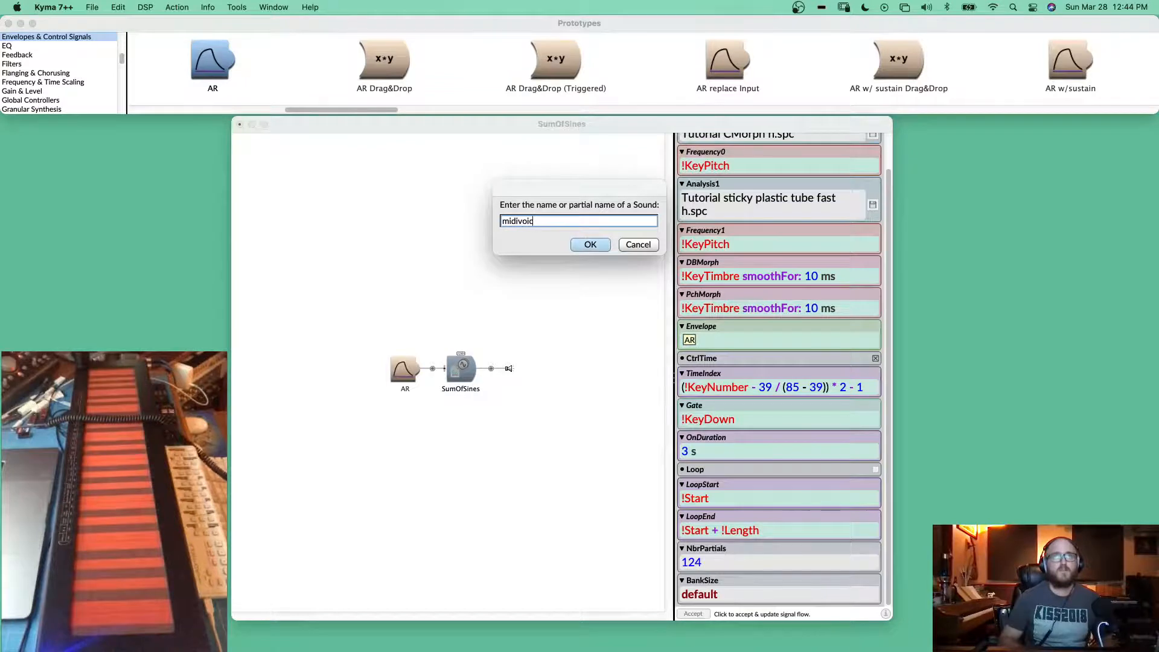
pyautogui.press('Return')
pyautogui.press('Return')
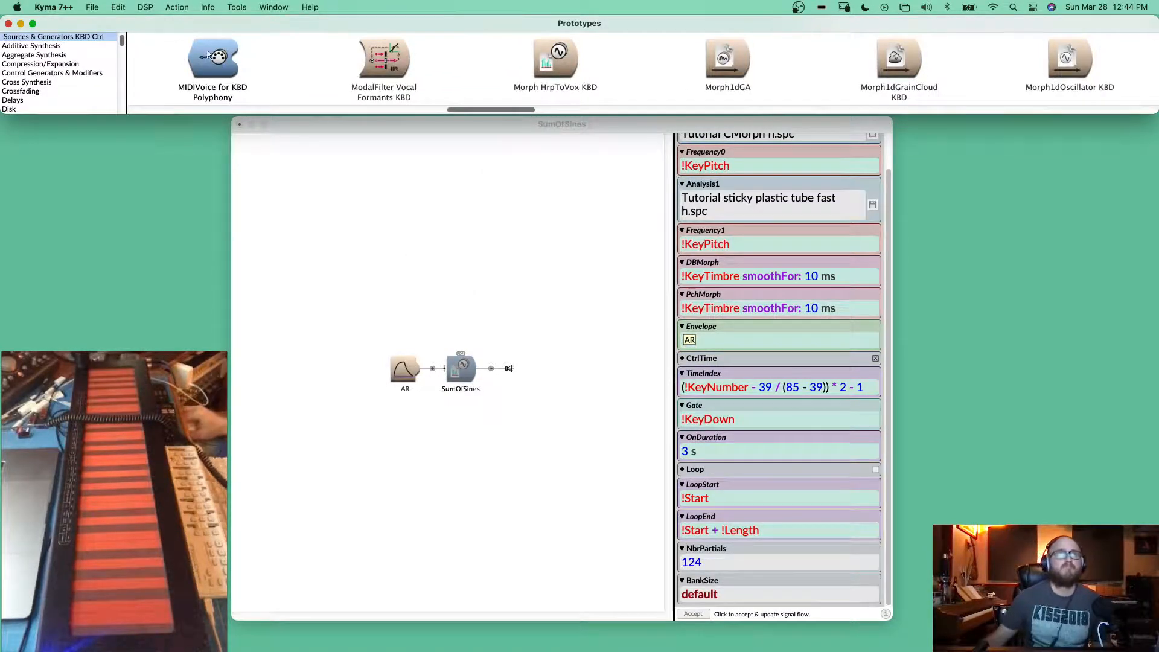
# - Insert MIDIVoice for KBD Polyphony between SumOfSines and the output, show its parameters and play the sound
pyautogui.moveTo(208, 54); pyautogui.dragTo(487, 369)
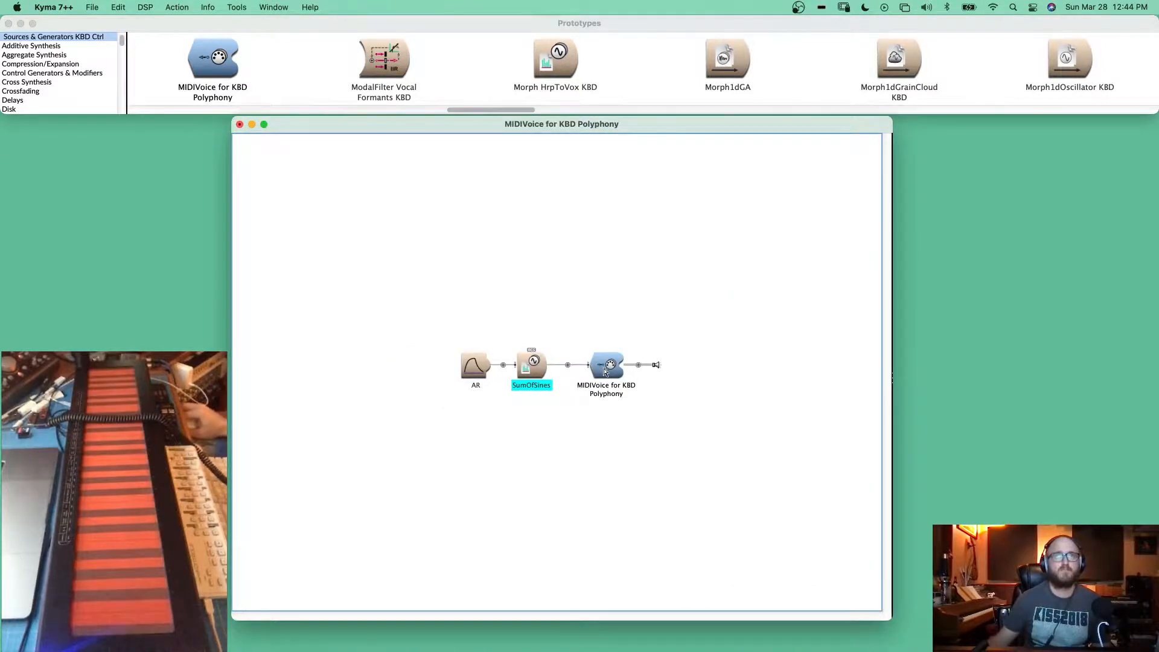
pyautogui.click(607, 370)
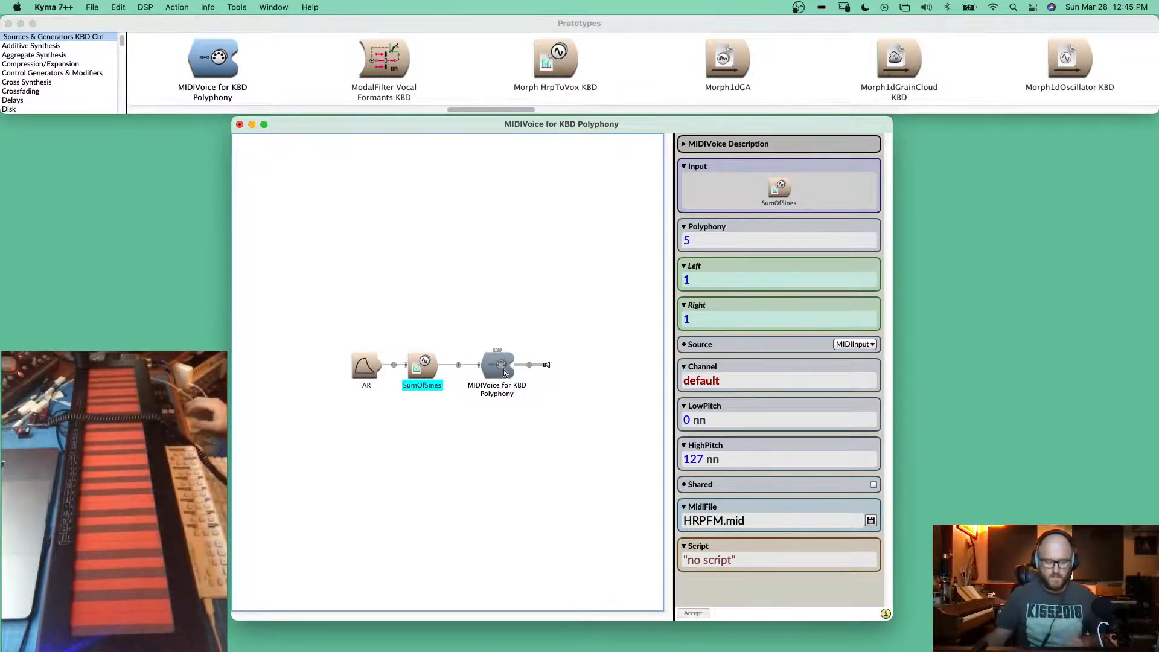
pyautogui.press('space')
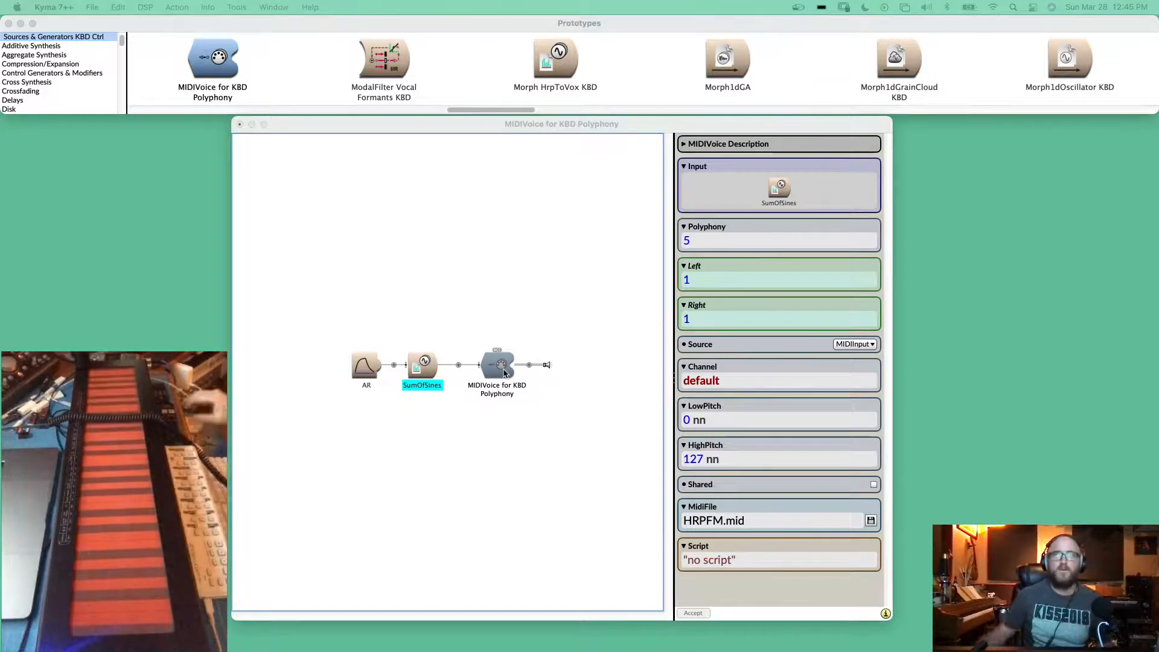
# - Review the SumOfSines module's parameters and read the built-in description of TimeIndex
pyautogui.click(407, 376)
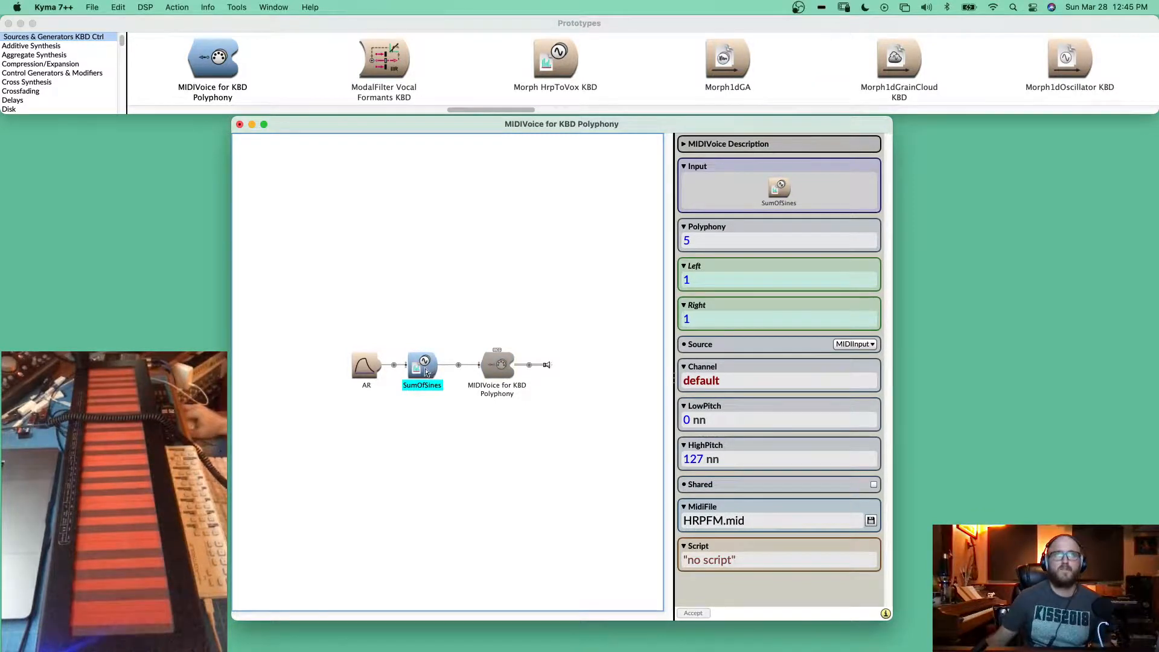
pyautogui.moveTo(498, 132); pyautogui.dragTo(497, 128)
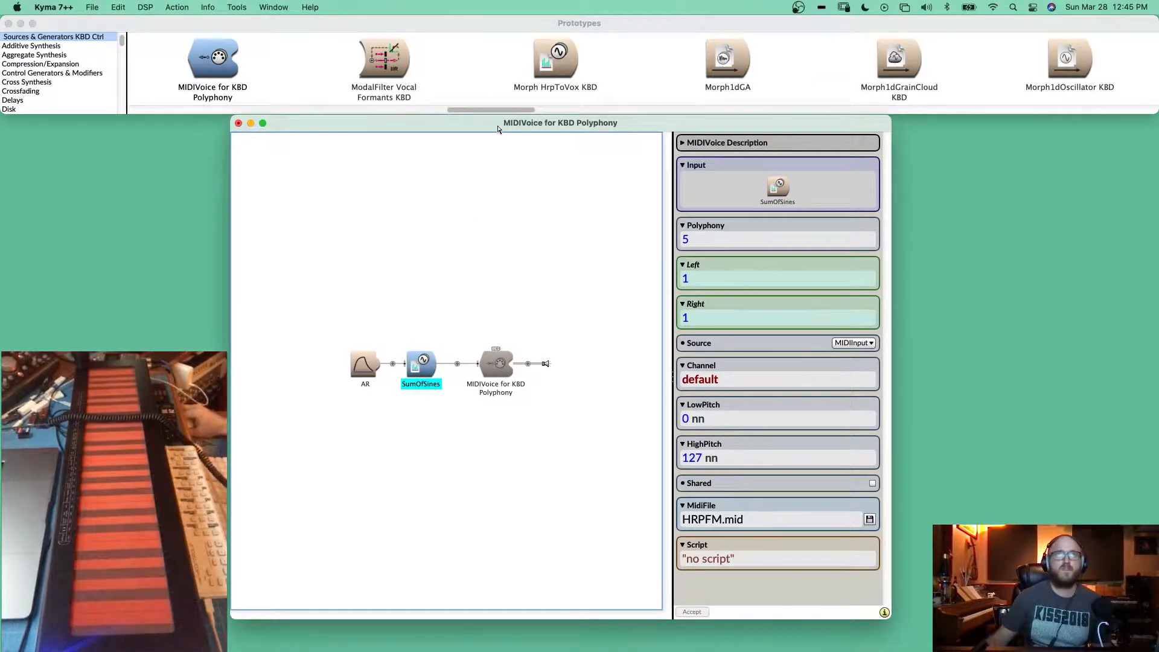
pyautogui.doubleClick(428, 371)
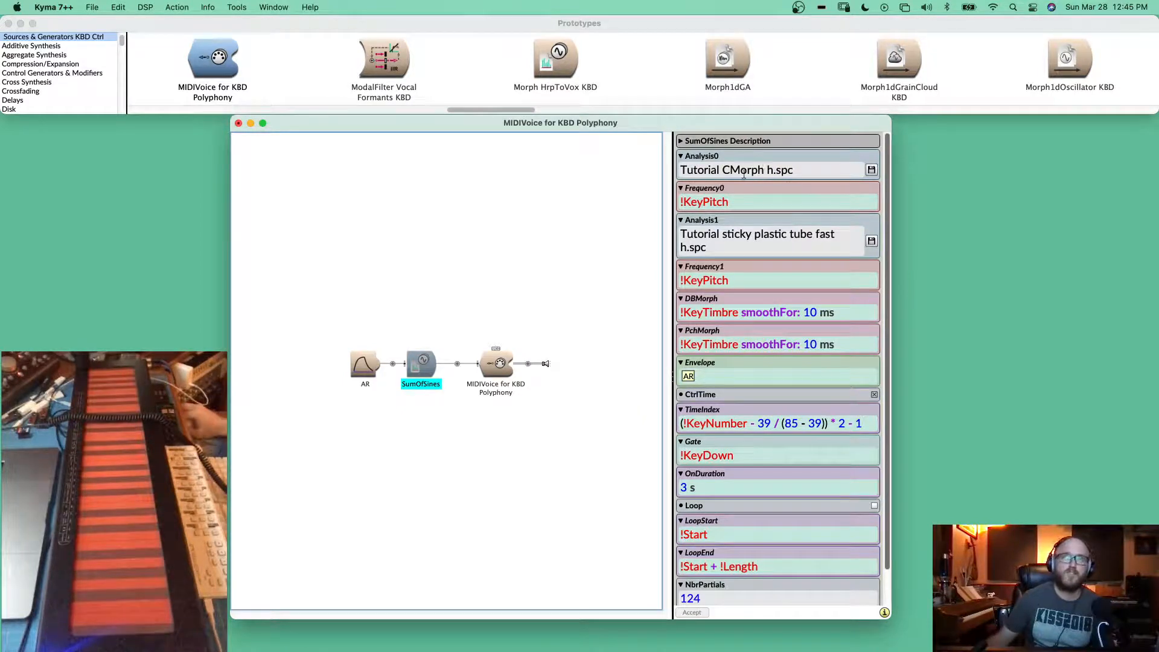
pyautogui.scroll(-3, 787, 447)
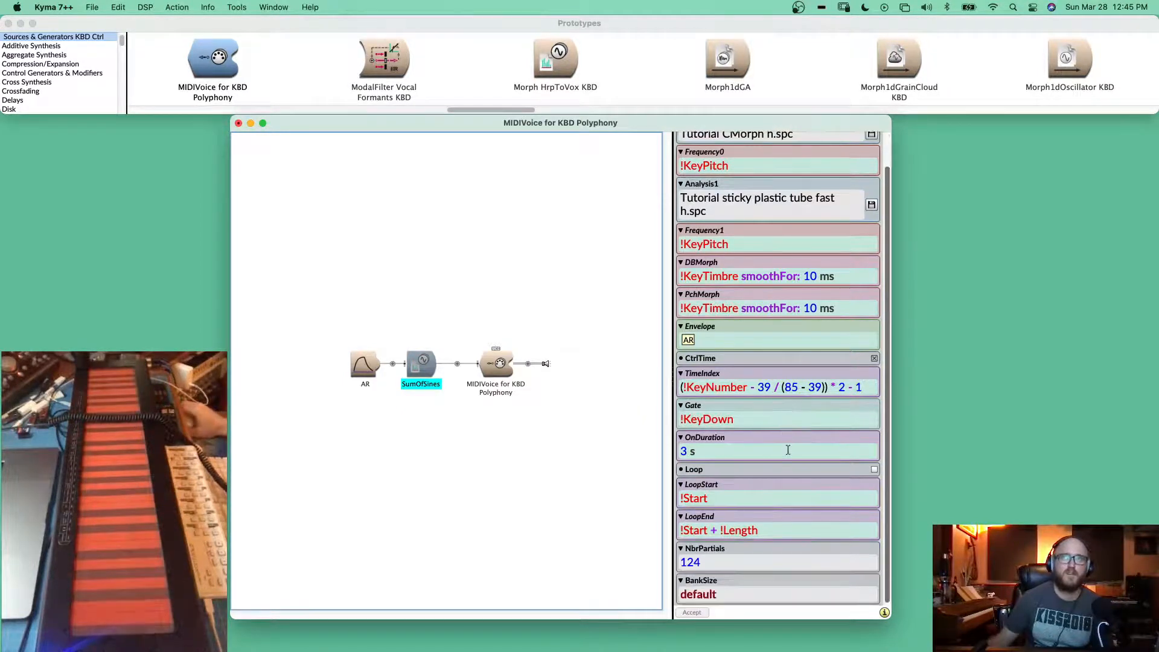
pyautogui.scroll(3, 711, 486)
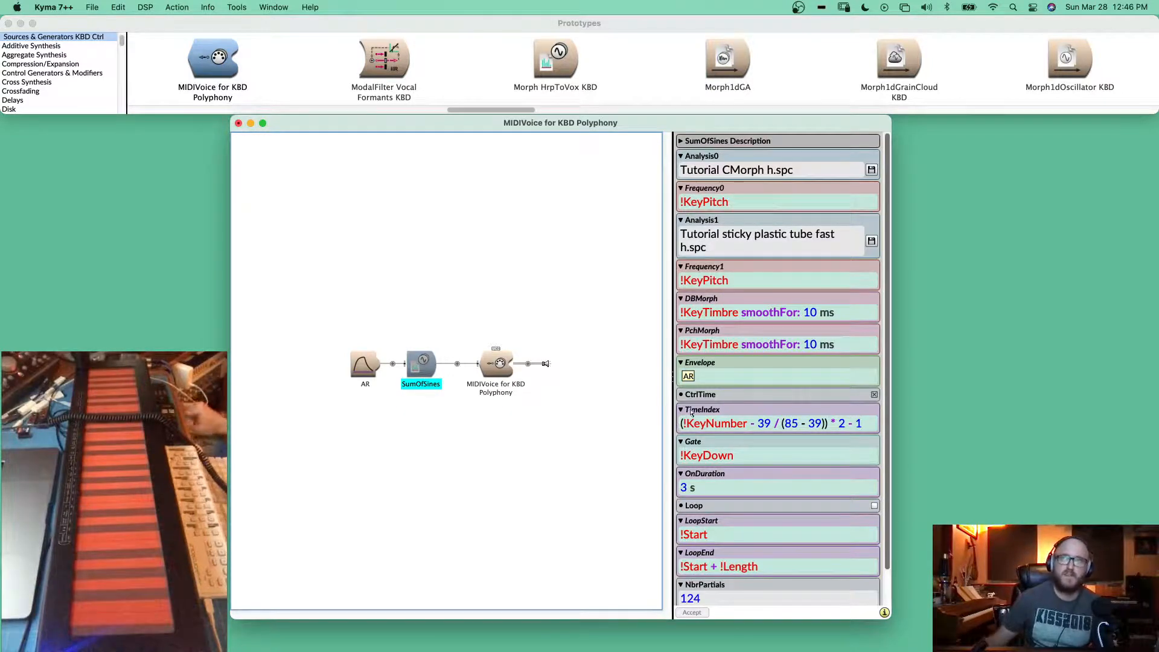
pyautogui.moveTo(701, 414)
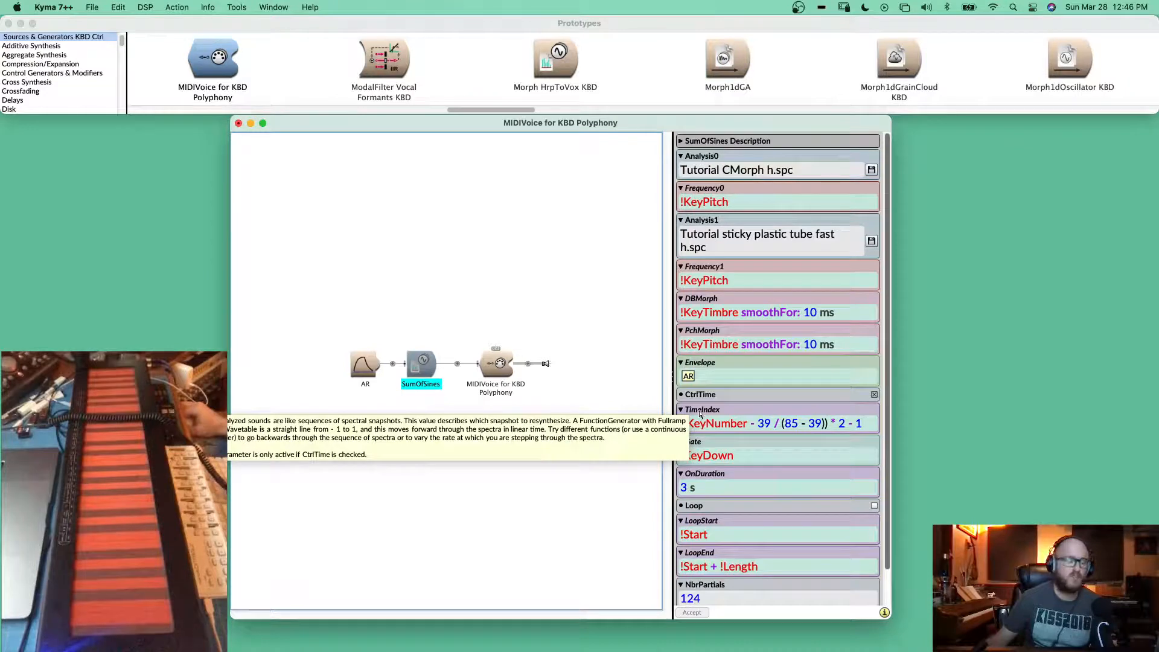